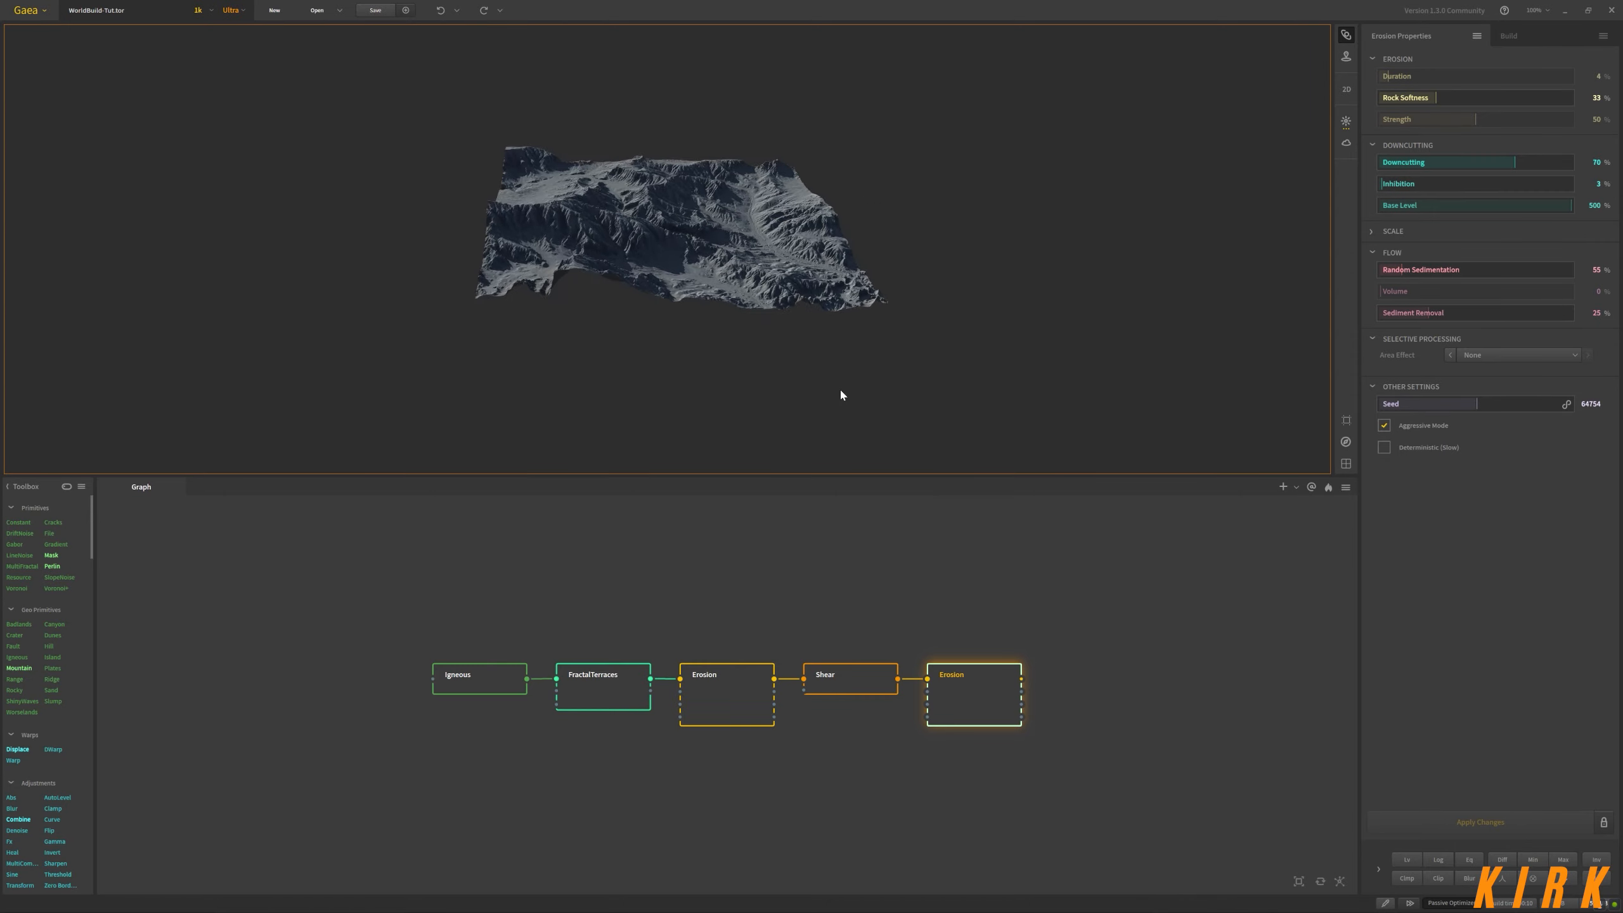
Set the terrain preview quality to Auto
scroll(743, 309, "up", 5)
scroll(743, 307, "down", 4)
left_click_drag(753, 304, 795, 246)
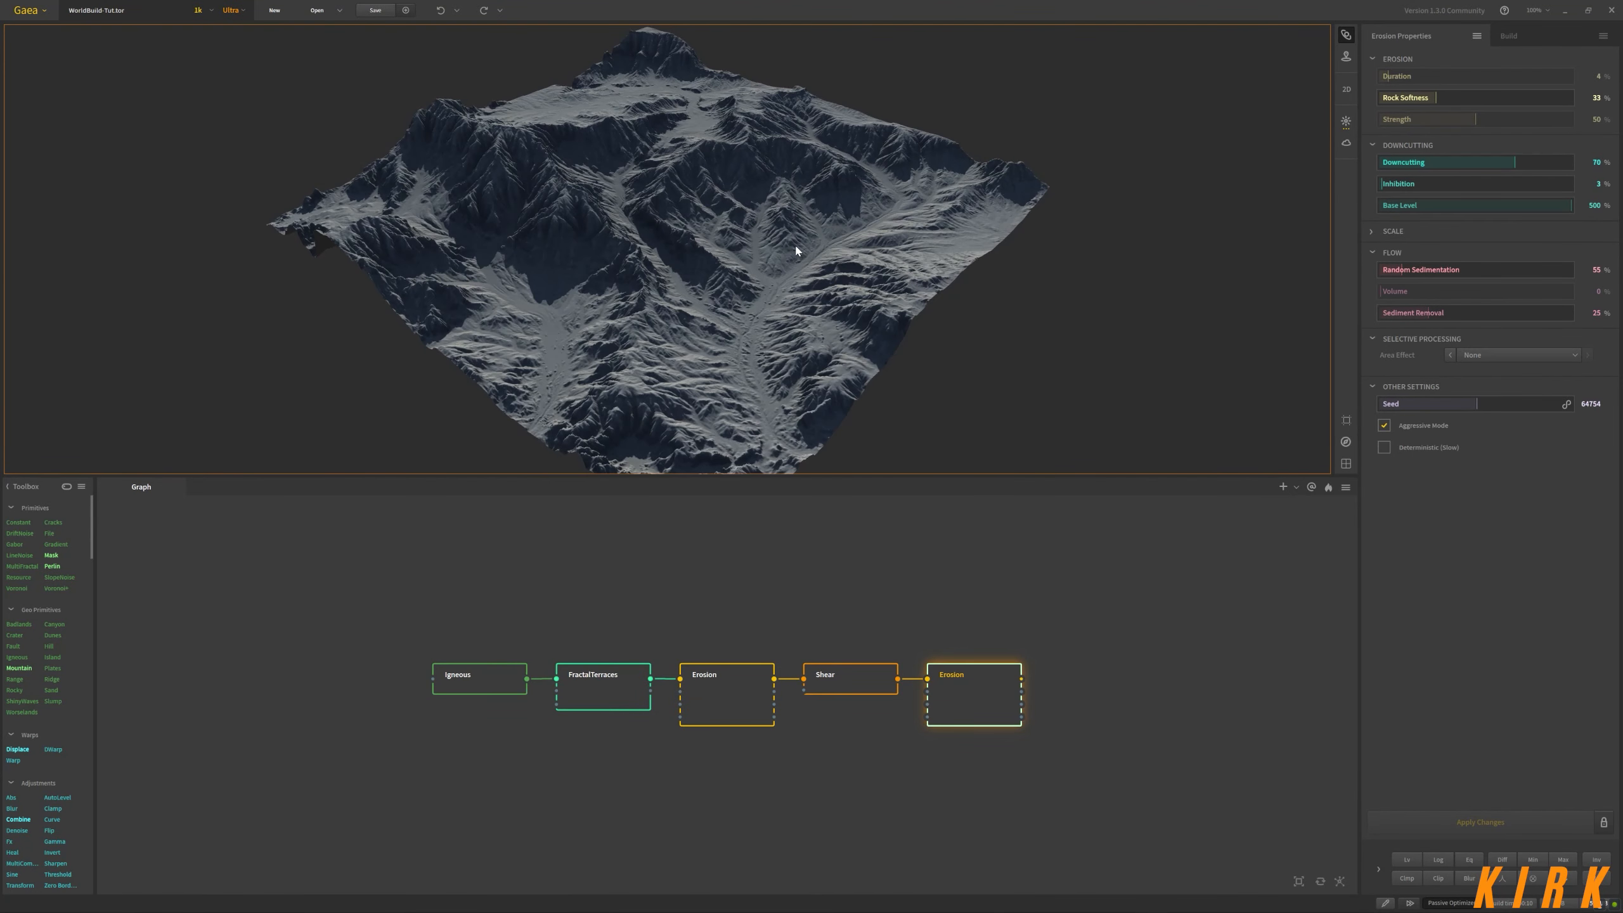
left_click(231, 10)
left_click(233, 28)
Examine the eroded terrain's ridges and valleys from several angles, both close up and from a distance
mouse_move(835, 306)
left_mouse_down()
mouse_move(872, 363)
mouse_move(760, 363)
mouse_move(757, 348)
mouse_move(875, 324)
mouse_move(811, 336)
mouse_move(846, 336)
mouse_move(829, 323)
mouse_move(859, 344)
mouse_move(880, 333)
mouse_move(828, 336)
mouse_move(857, 322)
left_mouse_up()
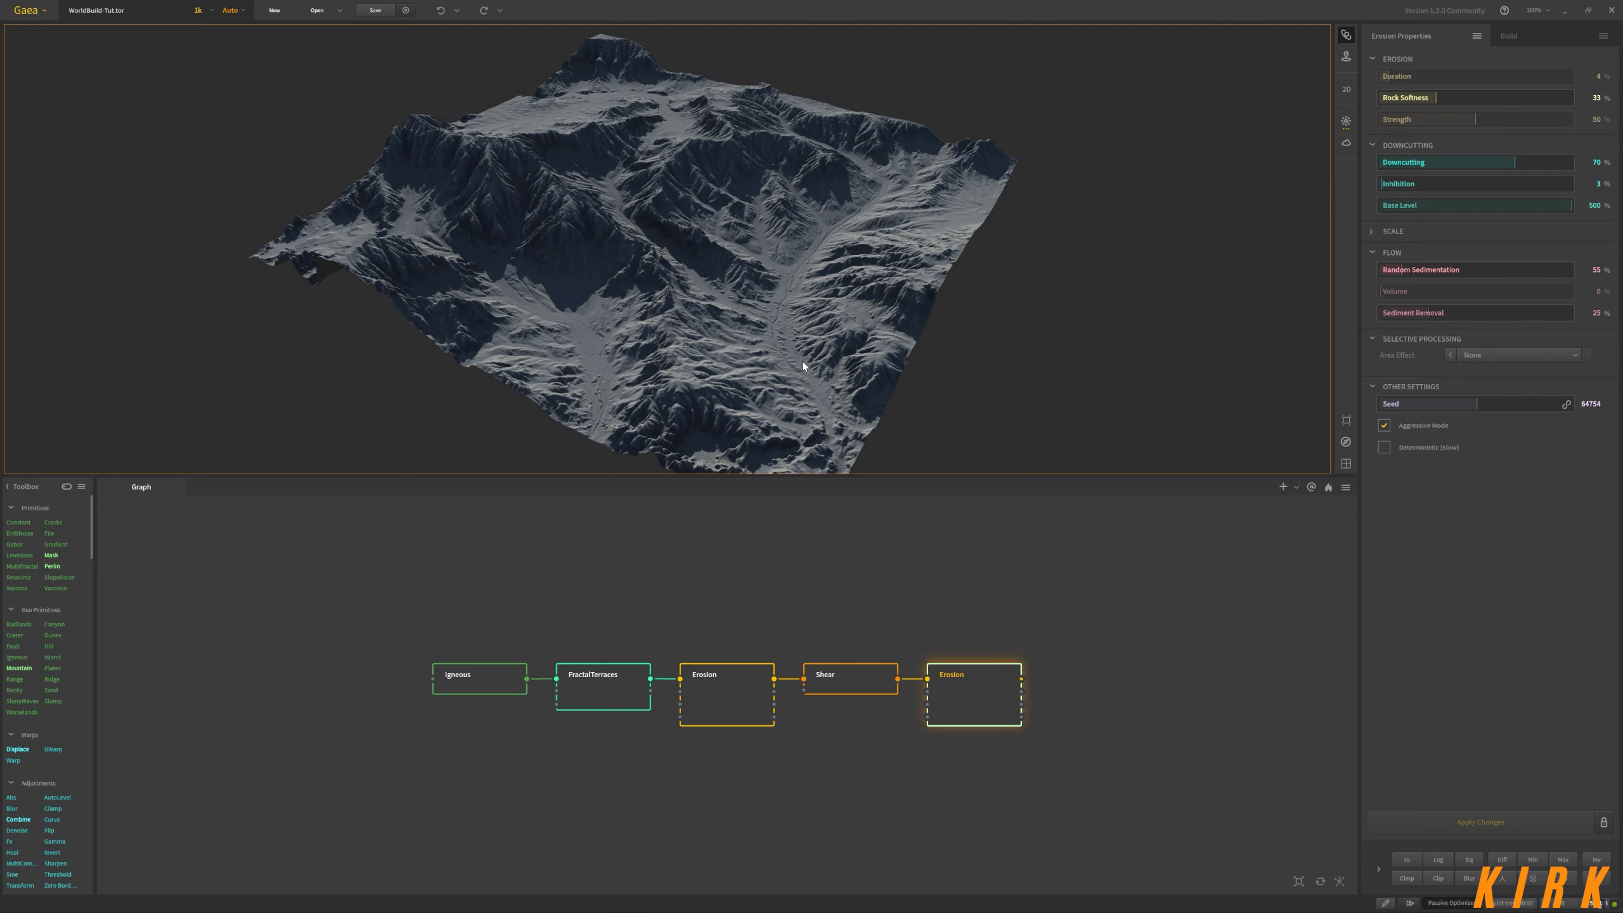
scroll(748, 226, "up", 5)
scroll(748, 227, "down", 3)
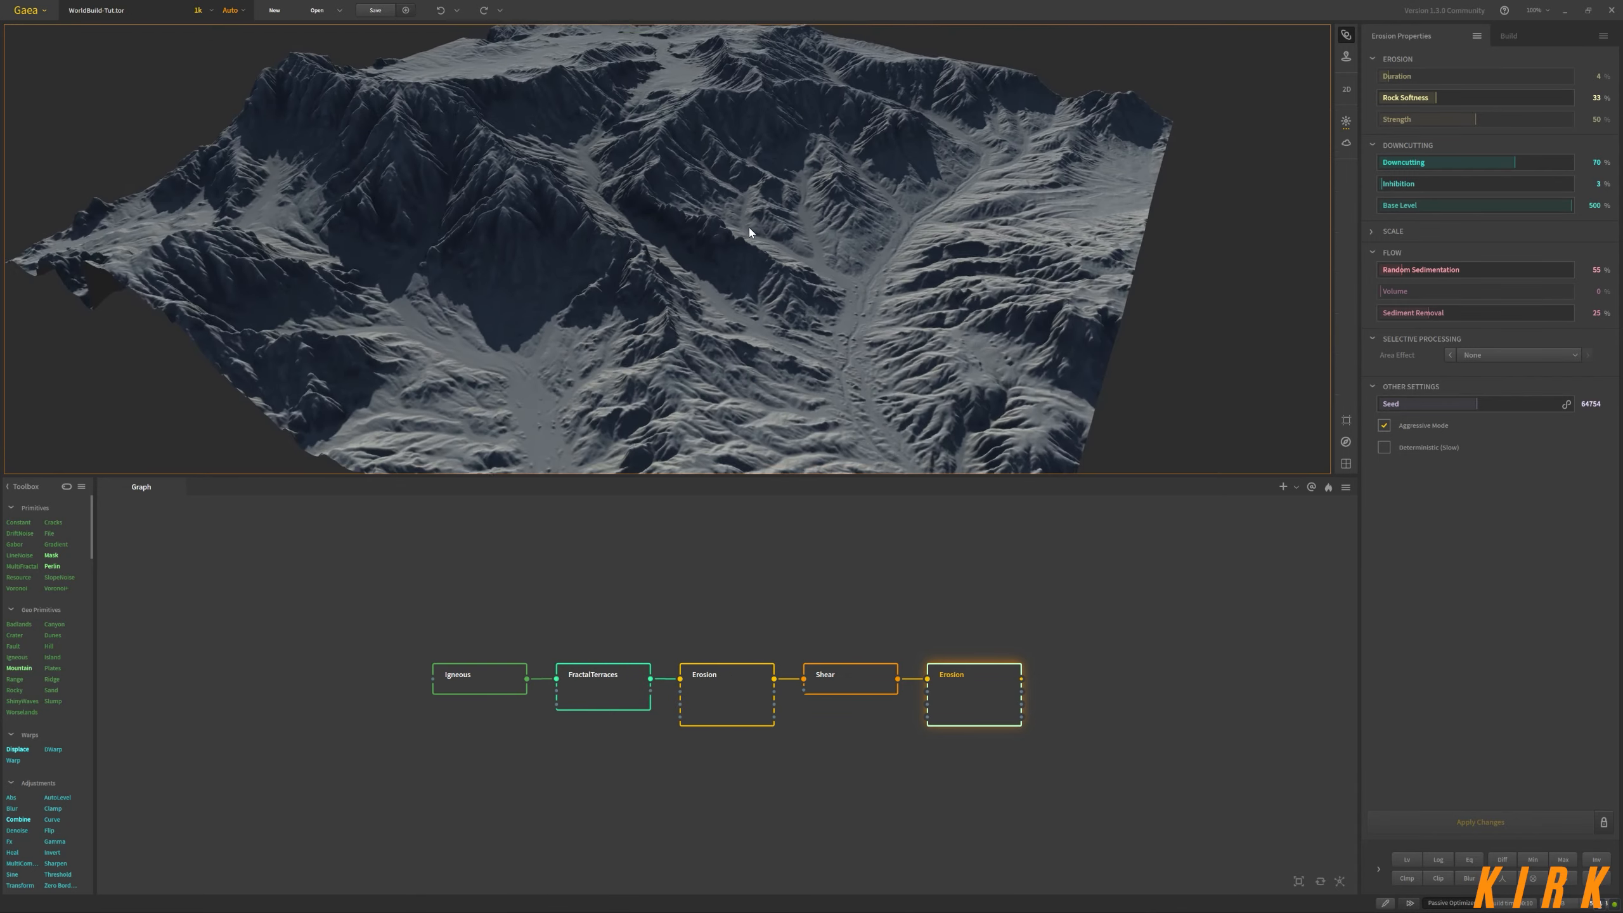
mouse_move(840, 291)
left_mouse_down()
mouse_move(818, 264)
mouse_move(819, 318)
mouse_move(863, 315)
mouse_move(814, 308)
left_mouse_up()
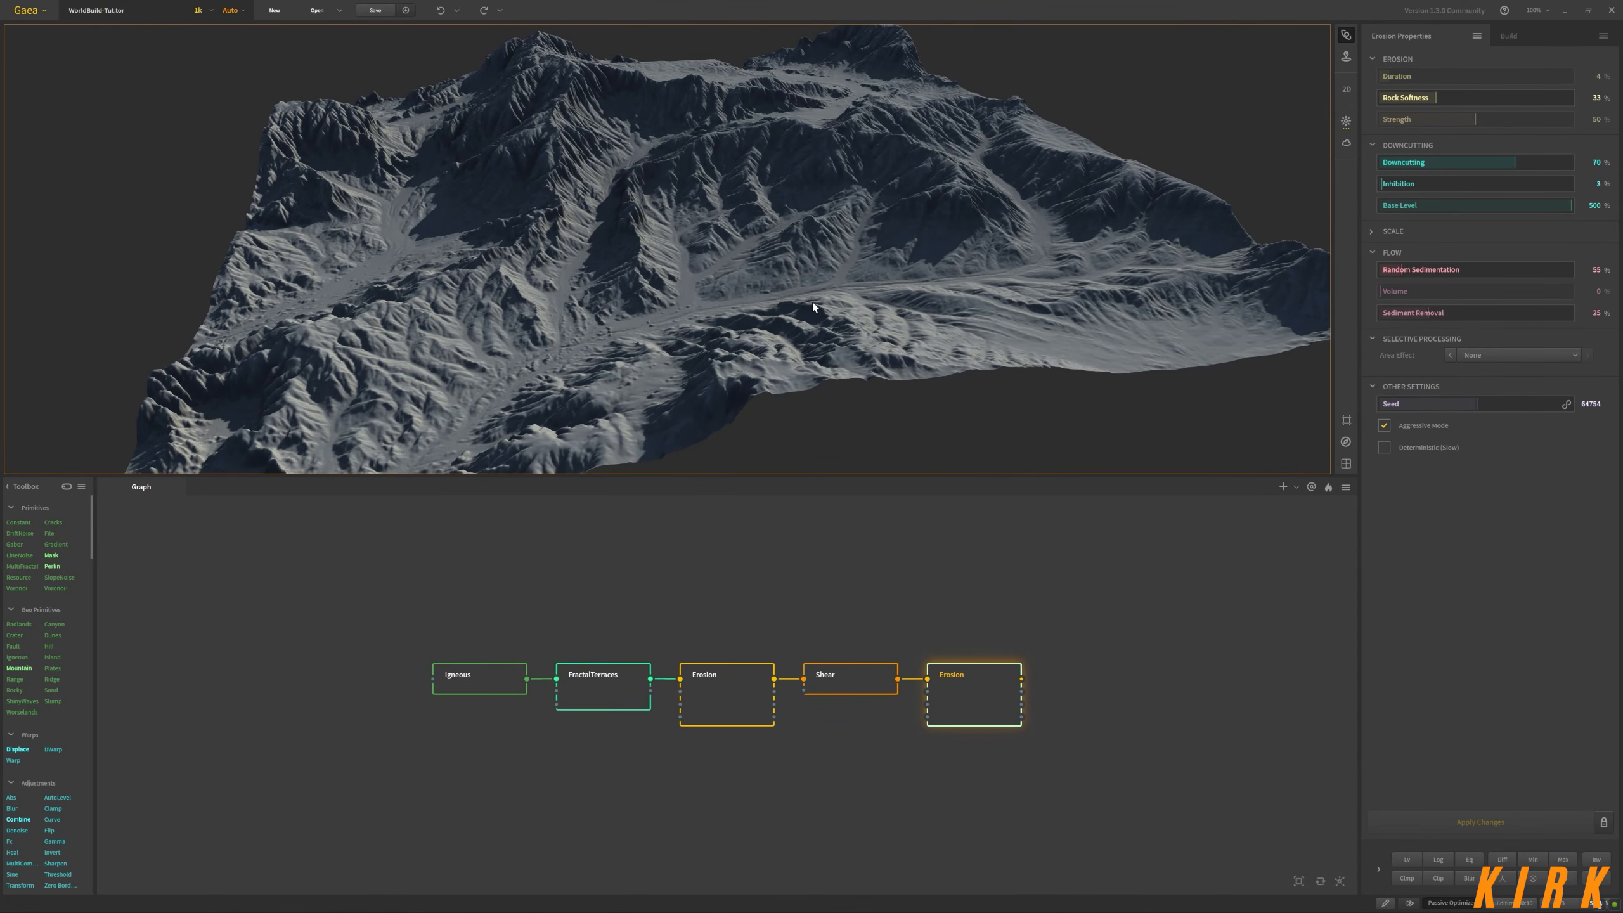
mouse_move(644, 282)
left_mouse_down()
mouse_move(702, 276)
mouse_move(617, 282)
mouse_move(677, 274)
mouse_move(664, 272)
left_mouse_up()
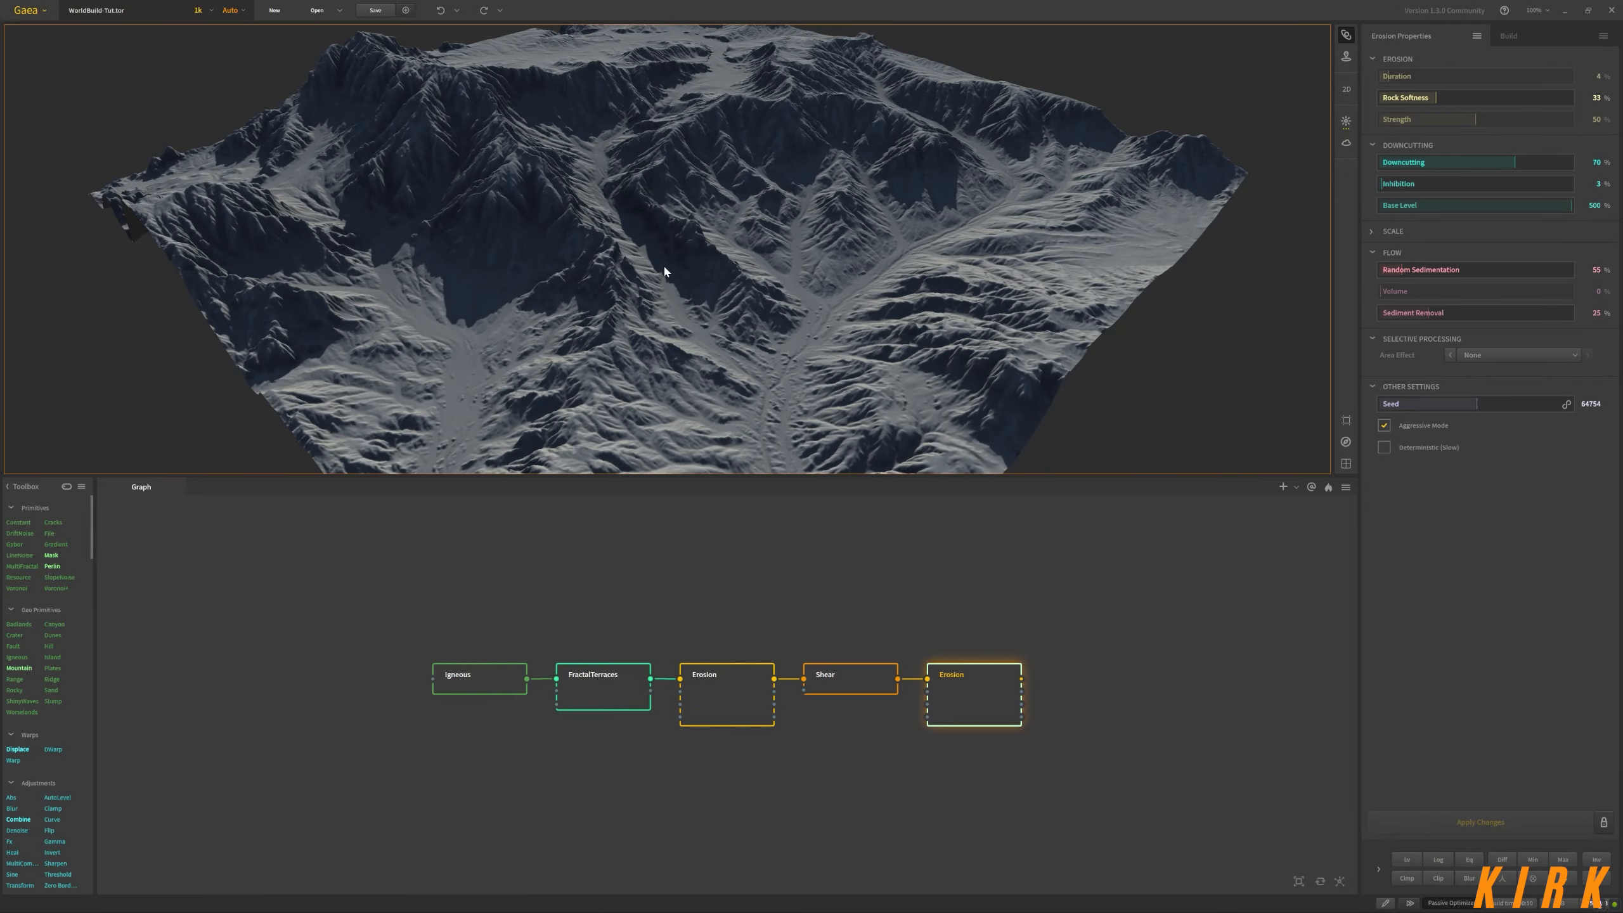
scroll(665, 268, "down", 10)
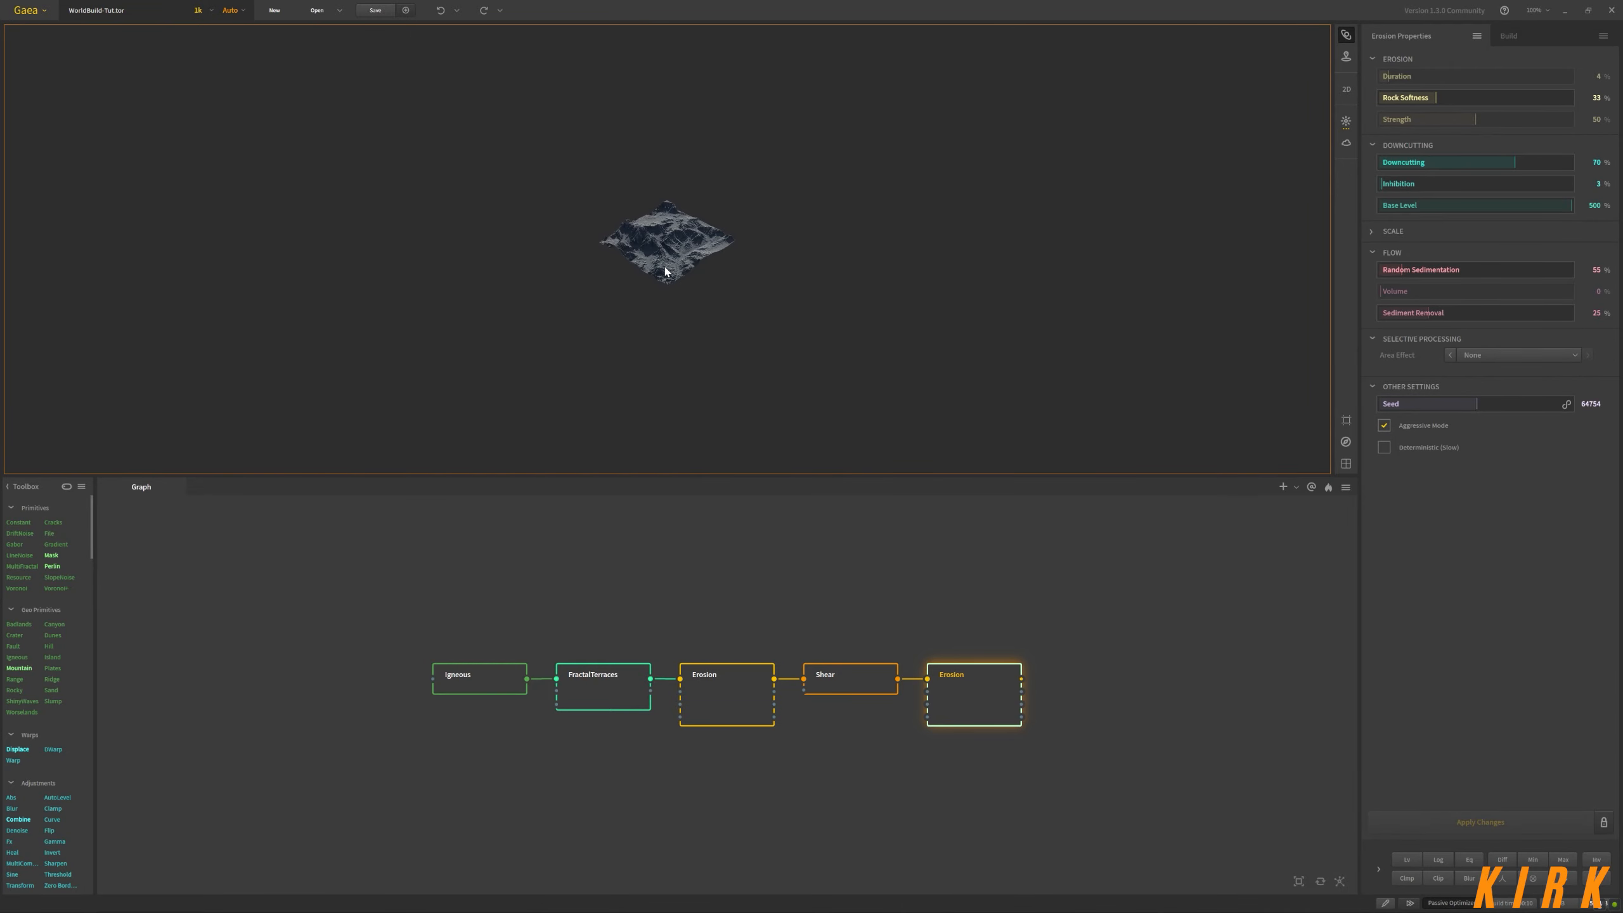
scroll(666, 271, "up", 8)
scroll(677, 274, "up", 5)
scroll(677, 275, "down", 5)
scroll(677, 274, "up", 5)
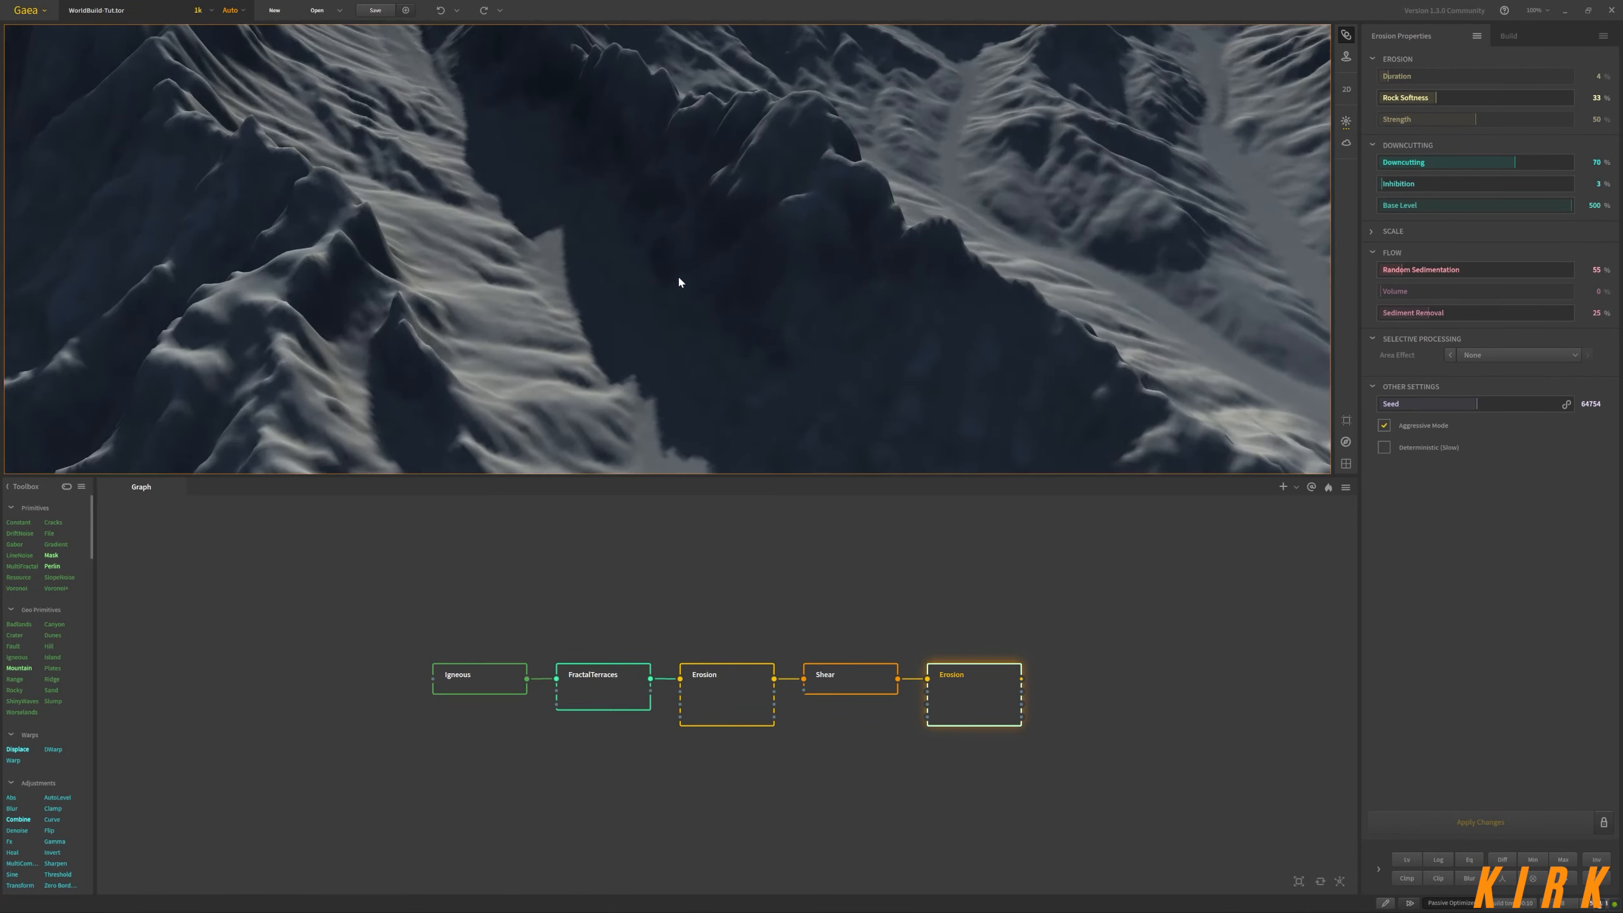
scroll(679, 279, "down", 2)
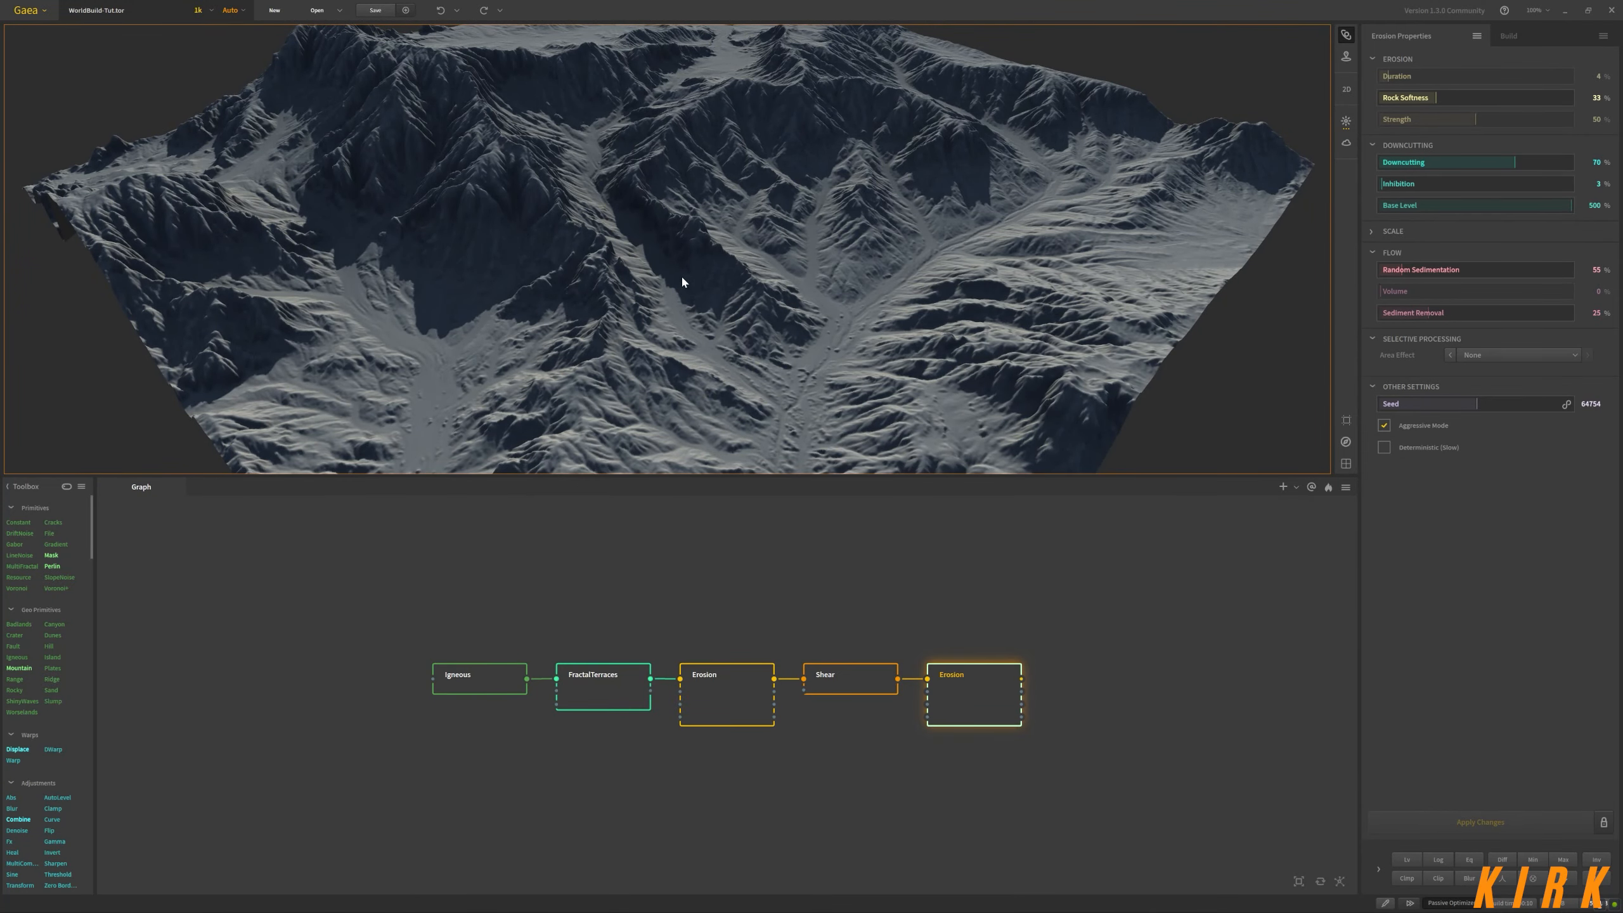
scroll(676, 256, "up", 3)
scroll(671, 272, "down", 8)
scroll(681, 313, "up", 5)
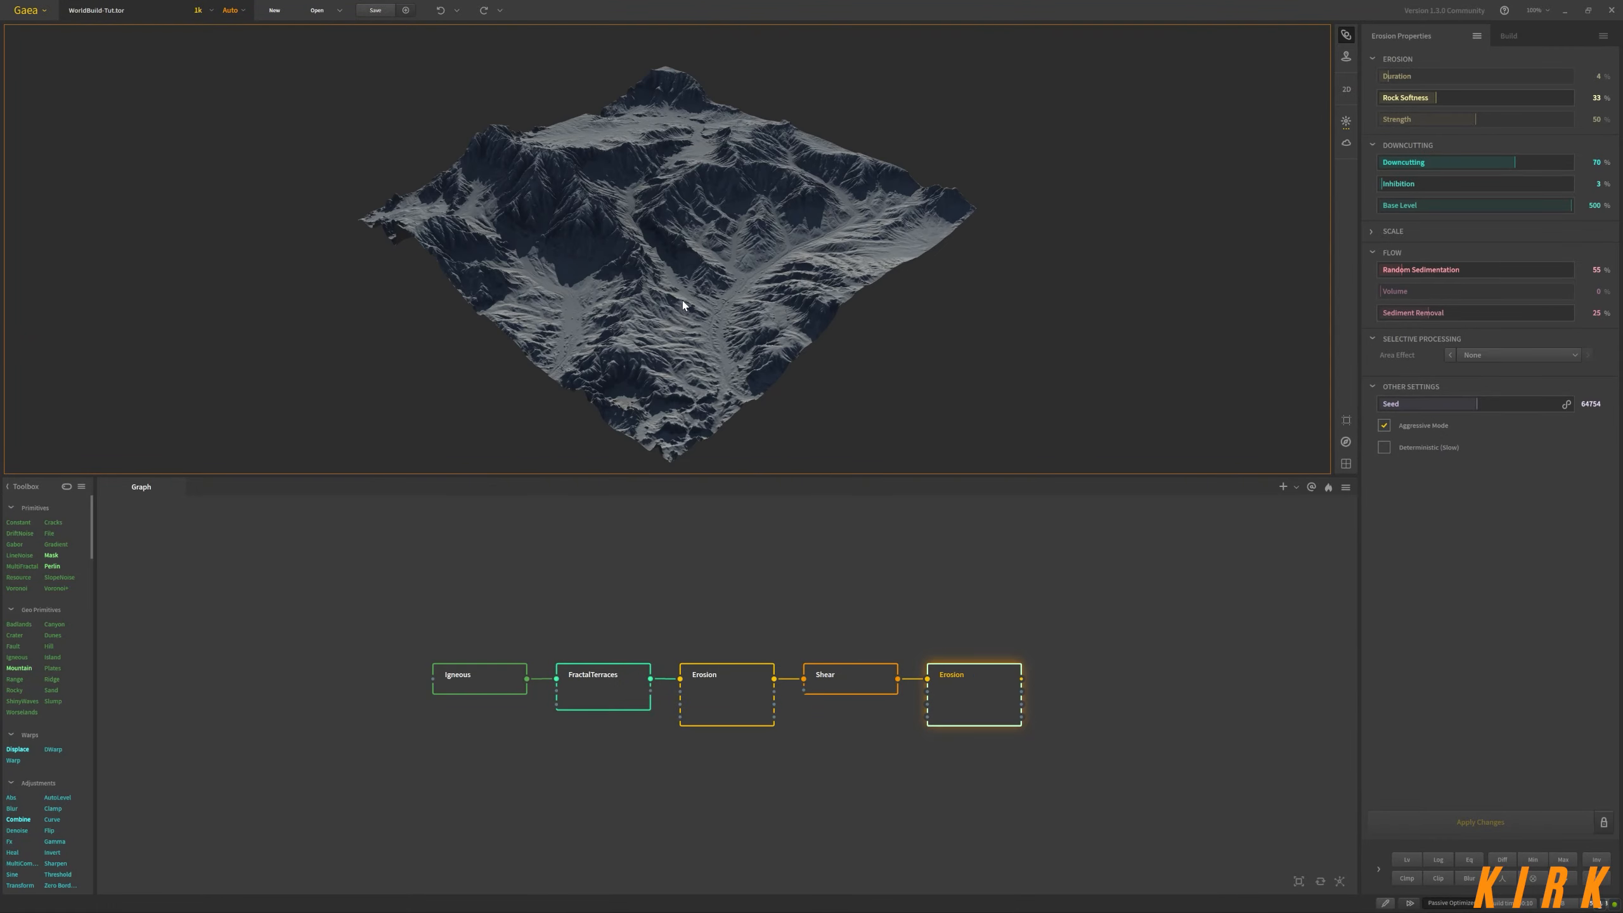
scroll(682, 271, "down", 5)
scroll(686, 288, "up", 5)
scroll(693, 294, "down", 3)
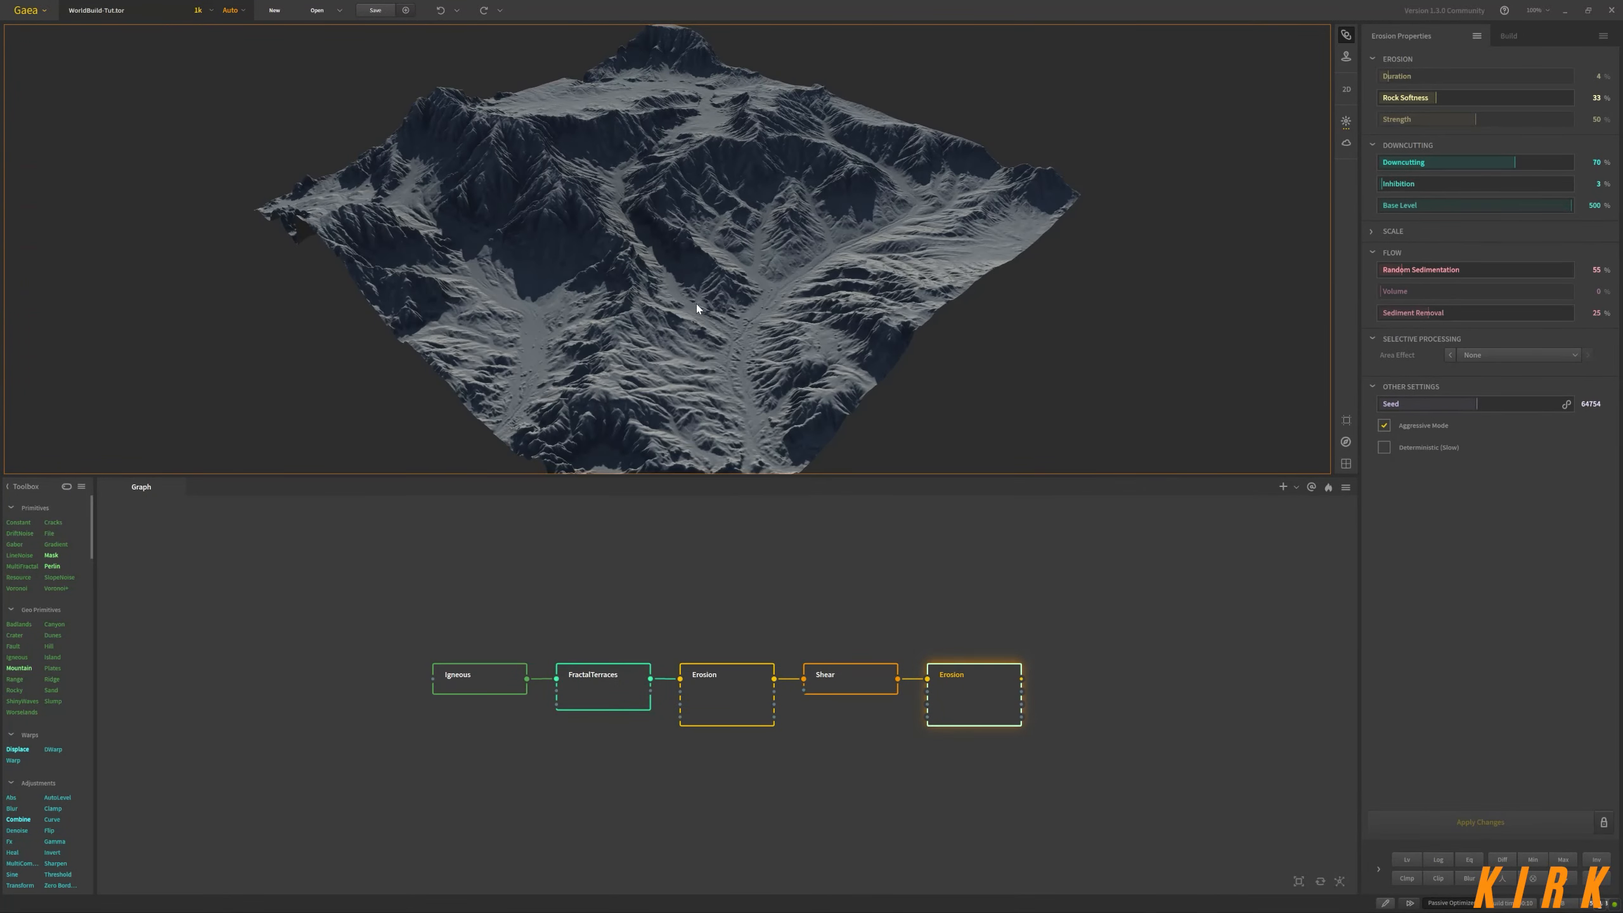
mouse_move(795, 341)
left_mouse_down()
mouse_move(712, 314)
mouse_move(767, 419)
left_mouse_up()
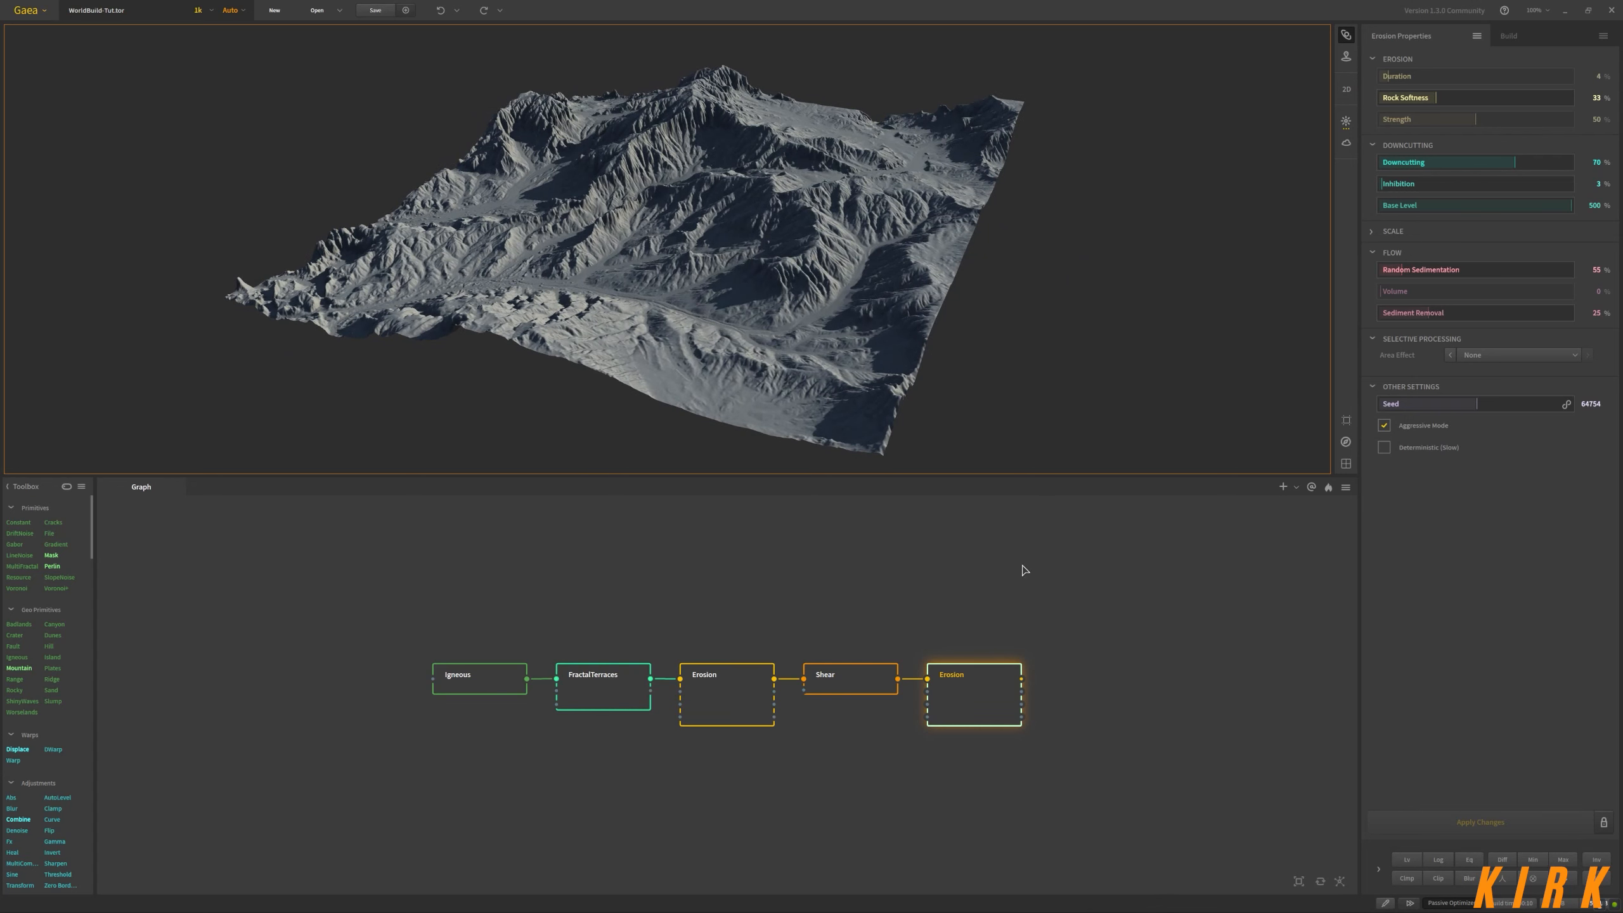
Shift the whole node chain back toward the start of the graph and widen the Toolbox to show three columns of nodes
left_click_drag(1061, 566, 373, 792)
left_click_drag(985, 688, 792, 687)
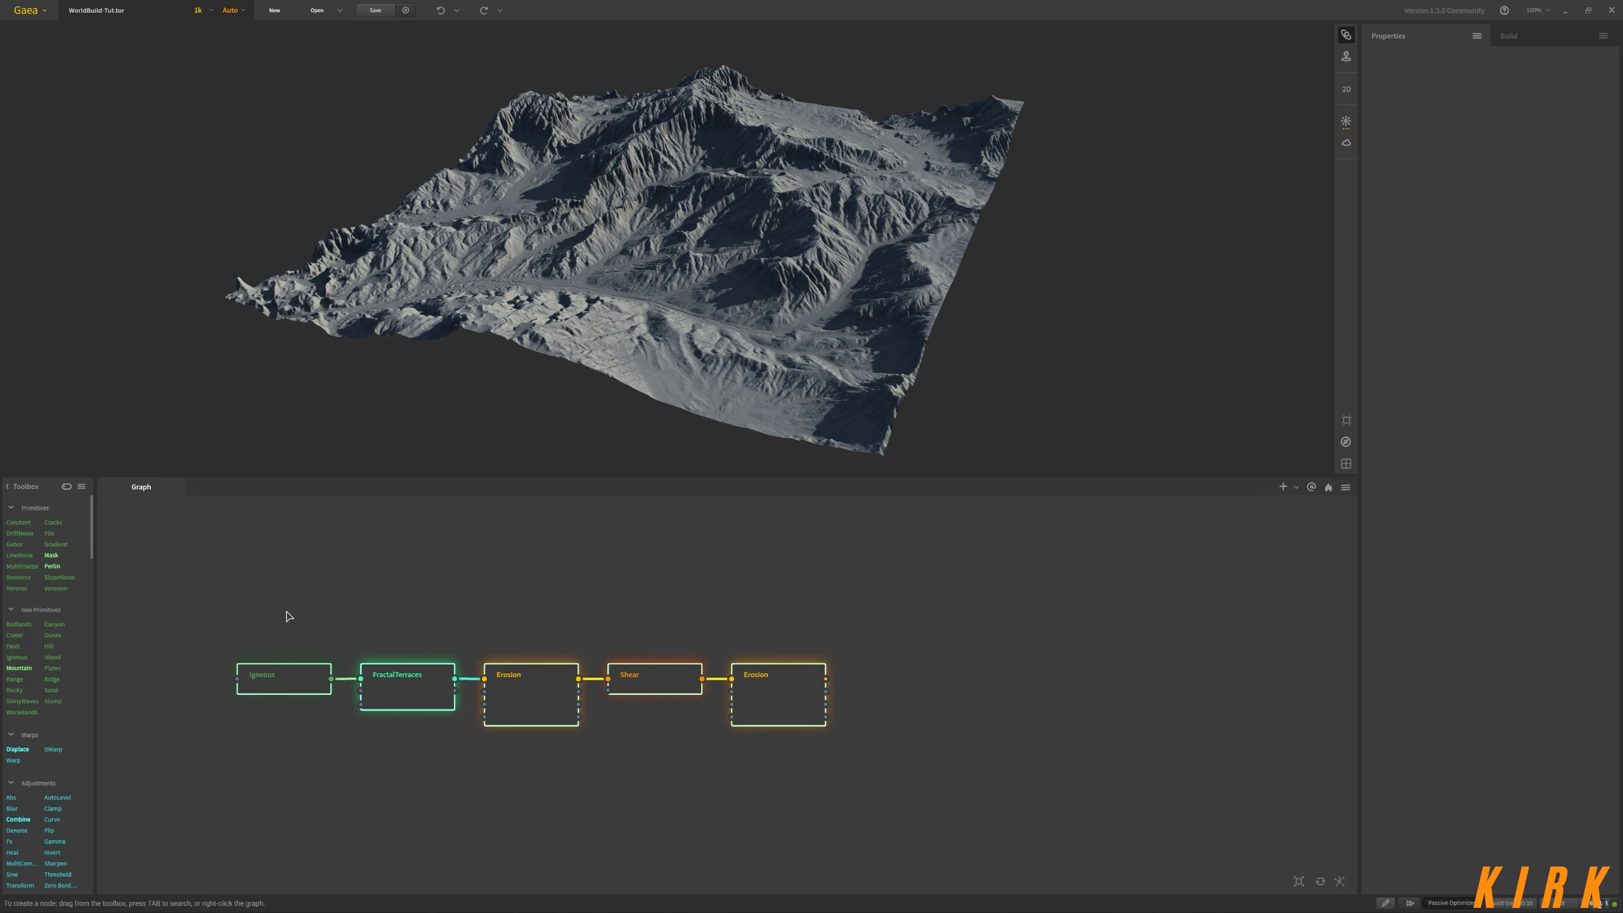
left_click_drag(97, 610, 162, 662)
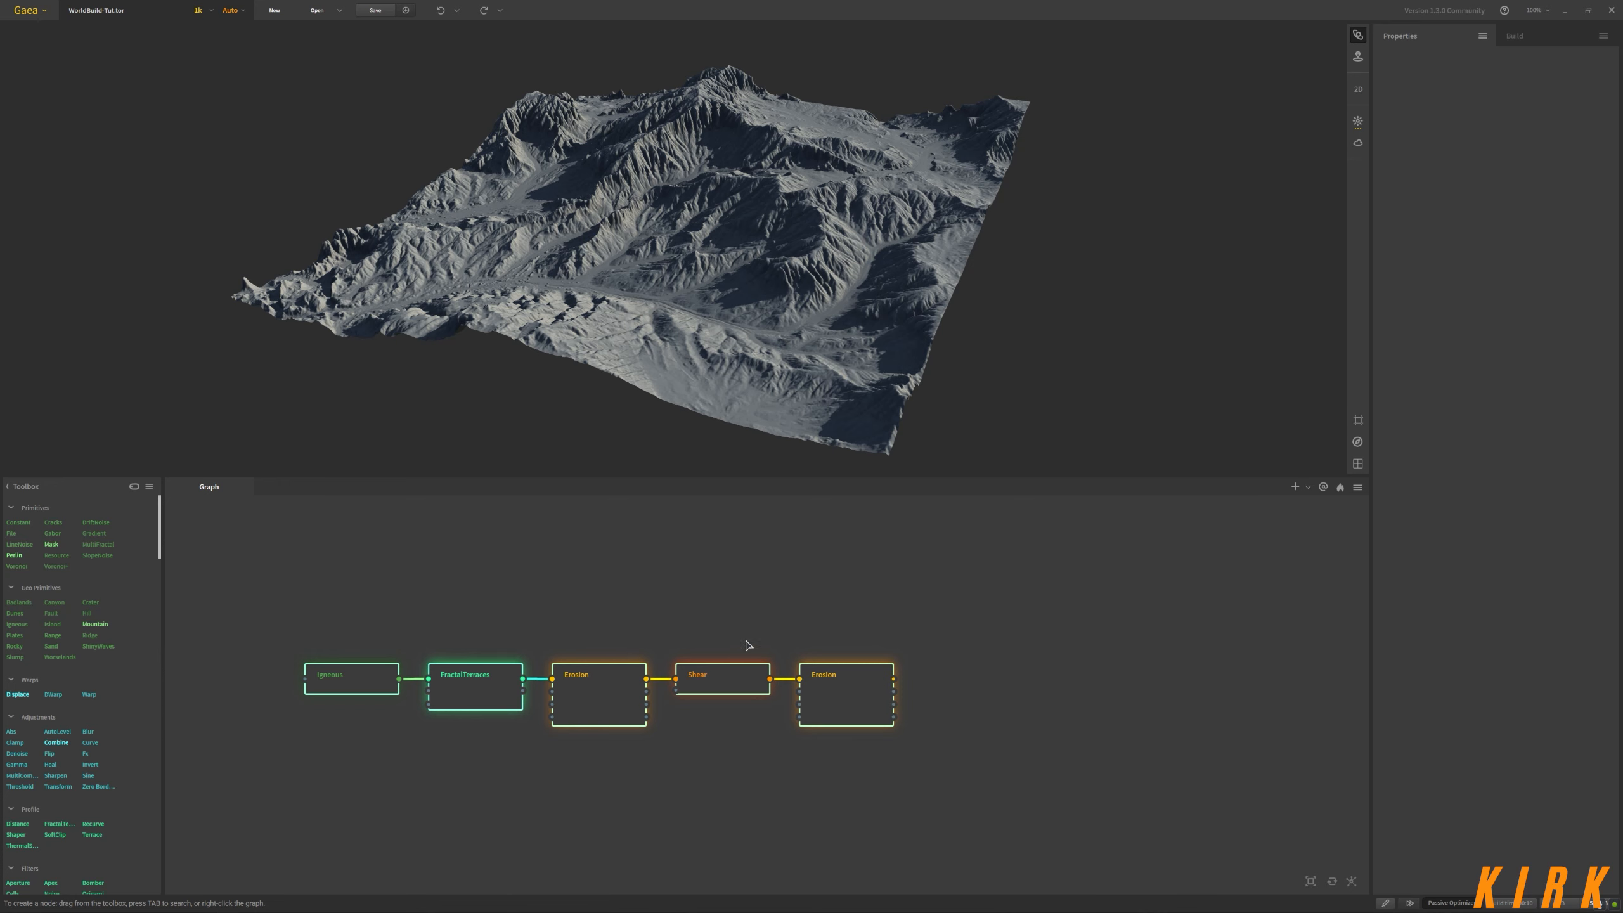
mouse_move(160, 528)
left_mouse_down()
mouse_move(138, 831)
mouse_move(146, 508)
left_mouse_up()
Set the Igneous node's Power to 1.50
mouse_move(599, 366)
left_mouse_down()
mouse_move(664, 334)
mouse_move(670, 354)
mouse_move(701, 356)
mouse_move(660, 372)
left_mouse_up()
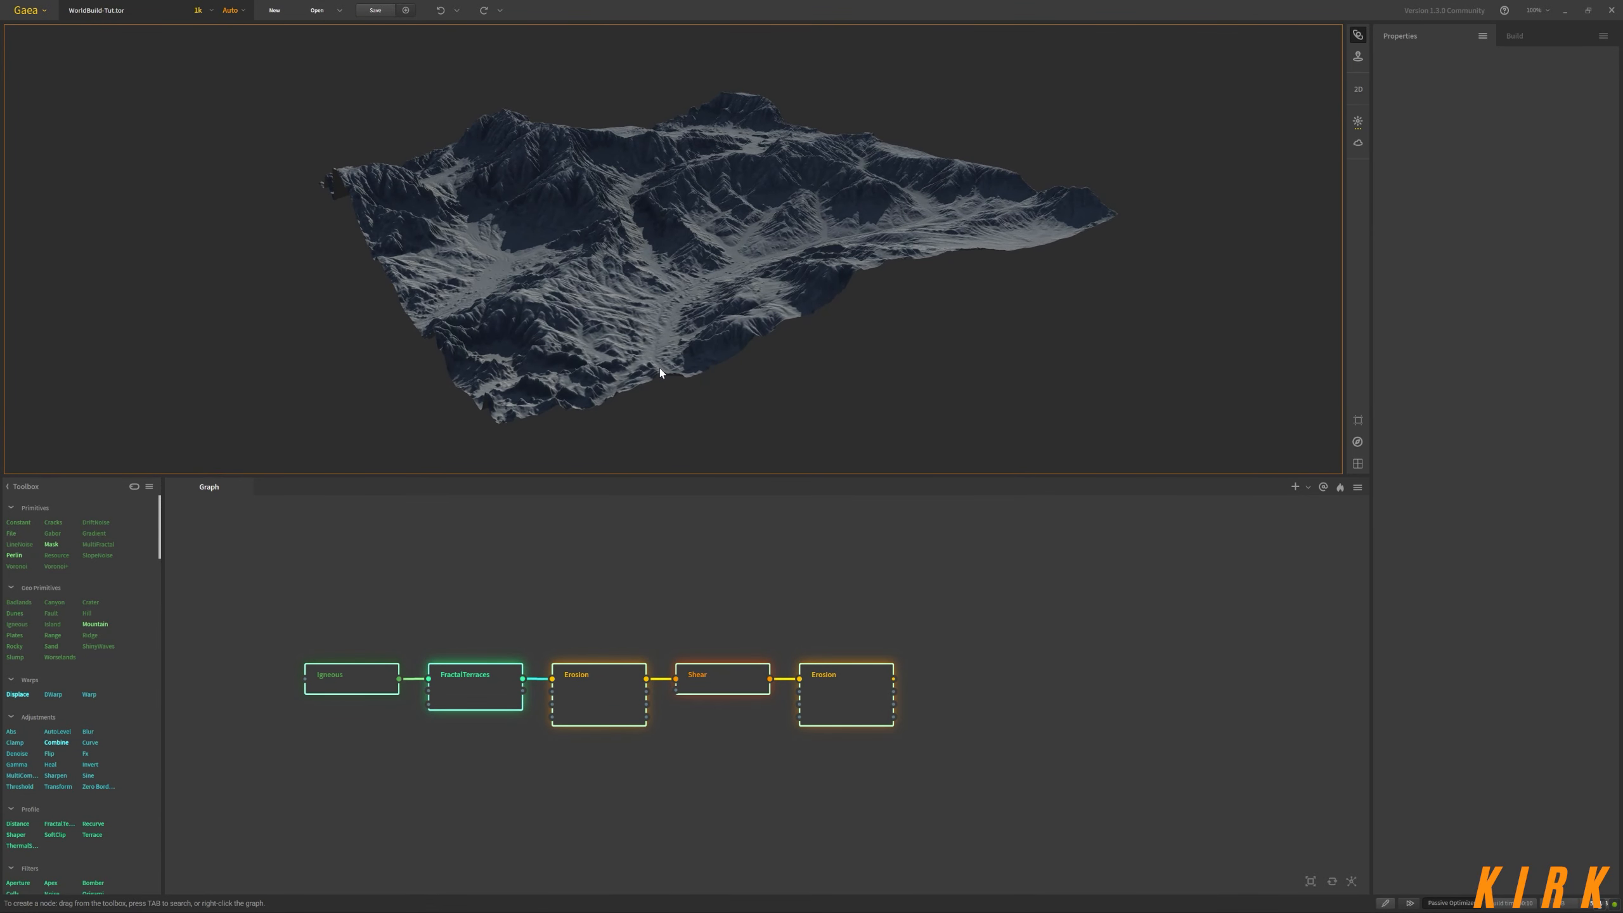
left_click(372, 688)
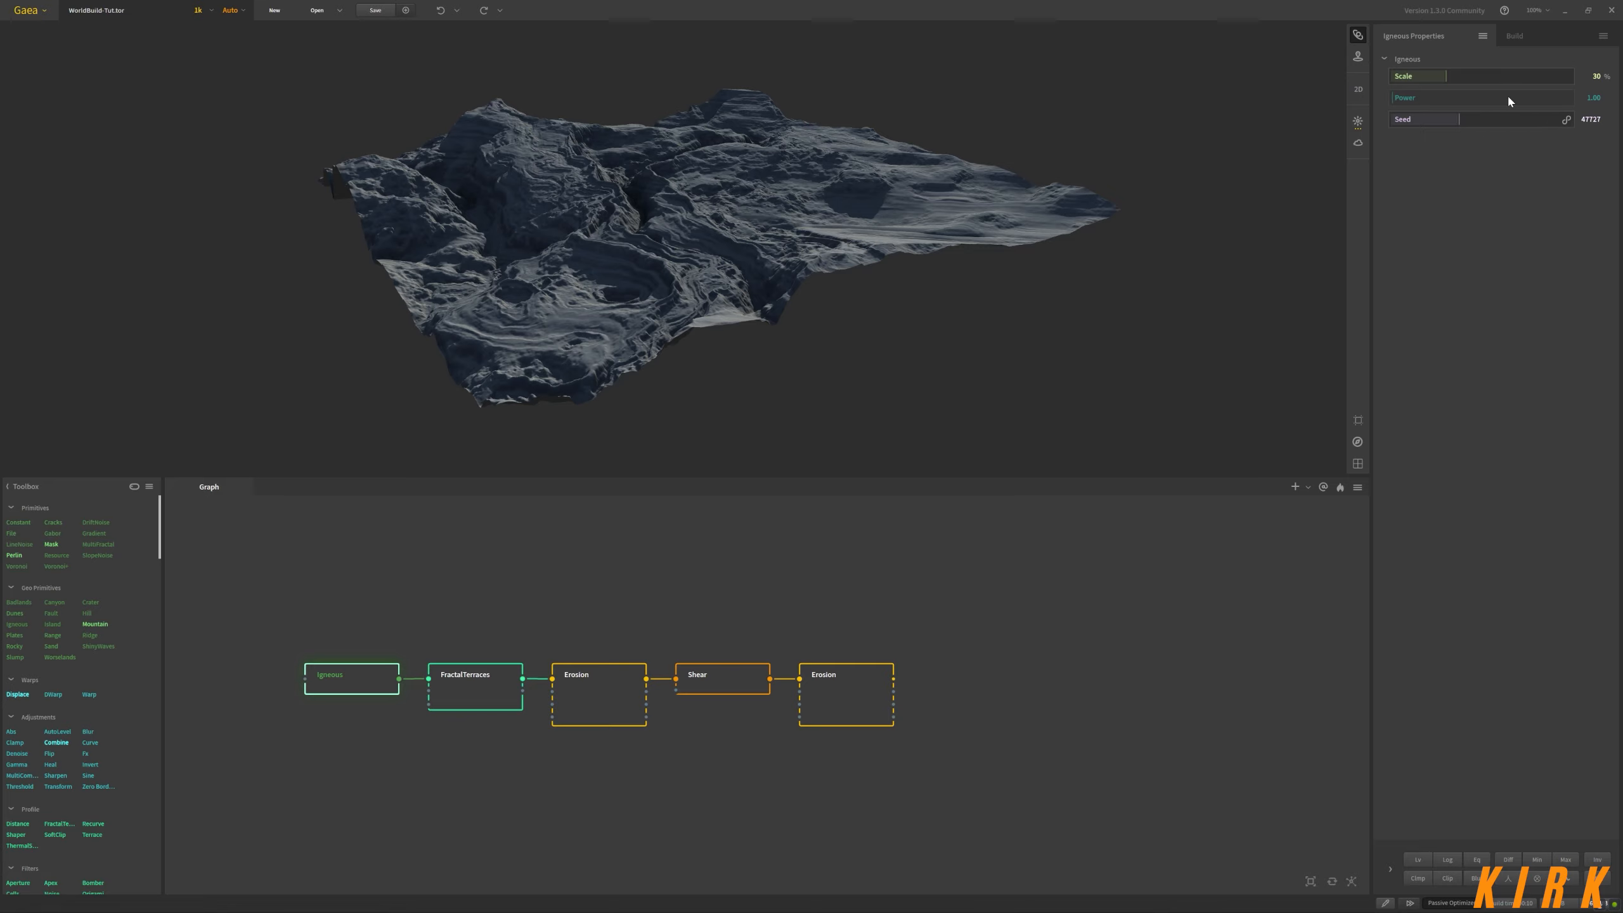
left_click(1452, 97)
left_click_drag(979, 330, 877, 374)
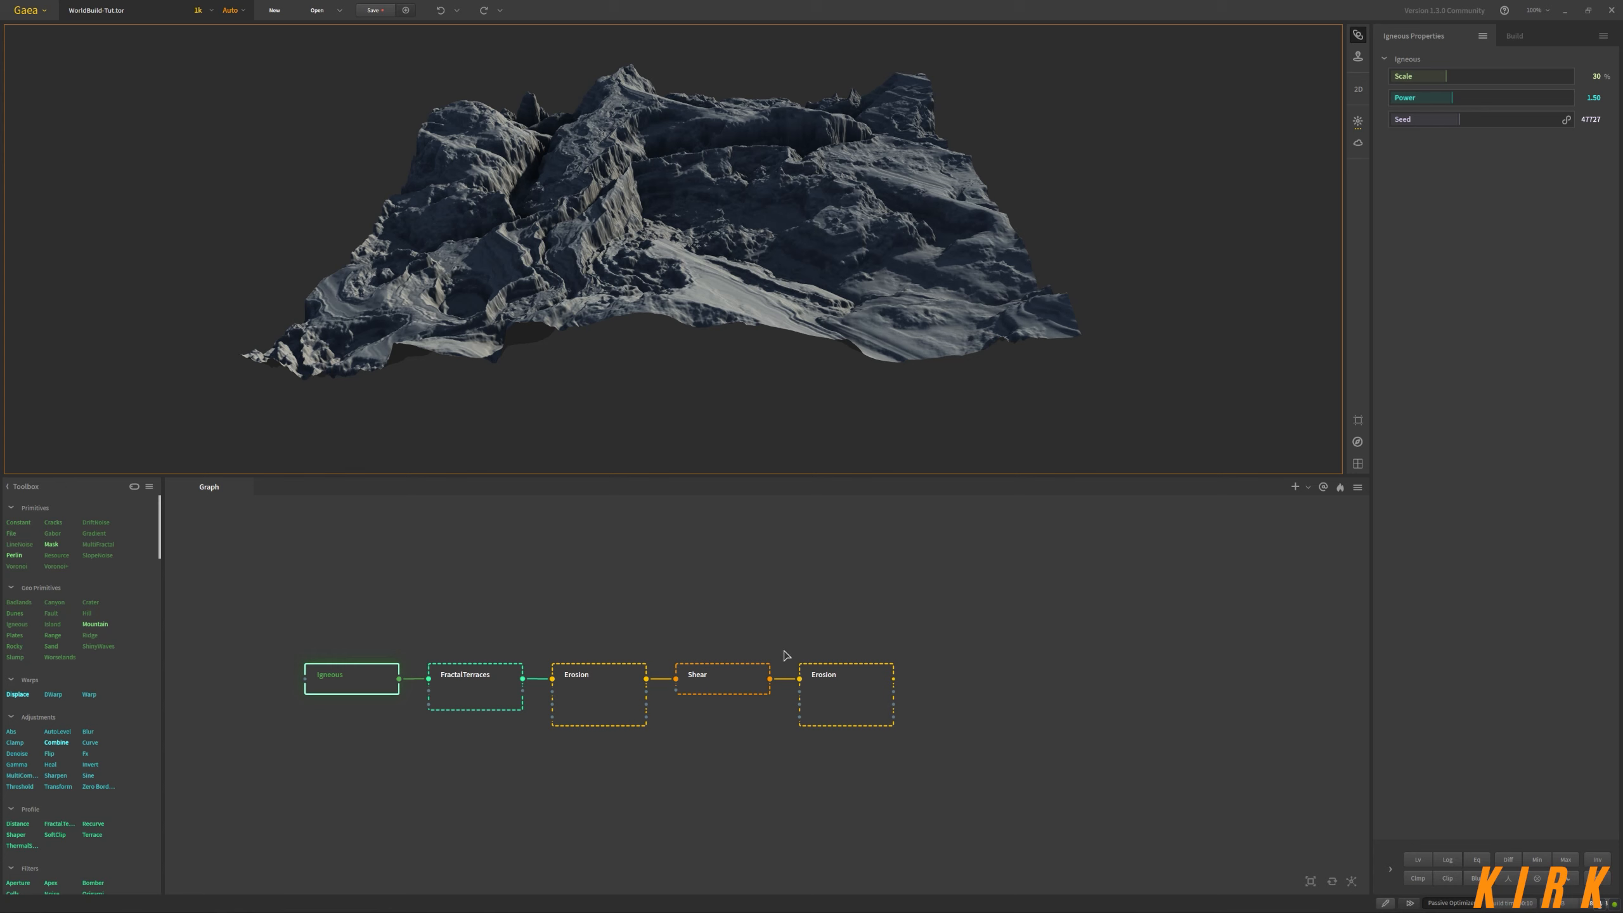
Preview the last Erosion node's output and examine the more pronounced terrain from different angles
left_click(848, 694)
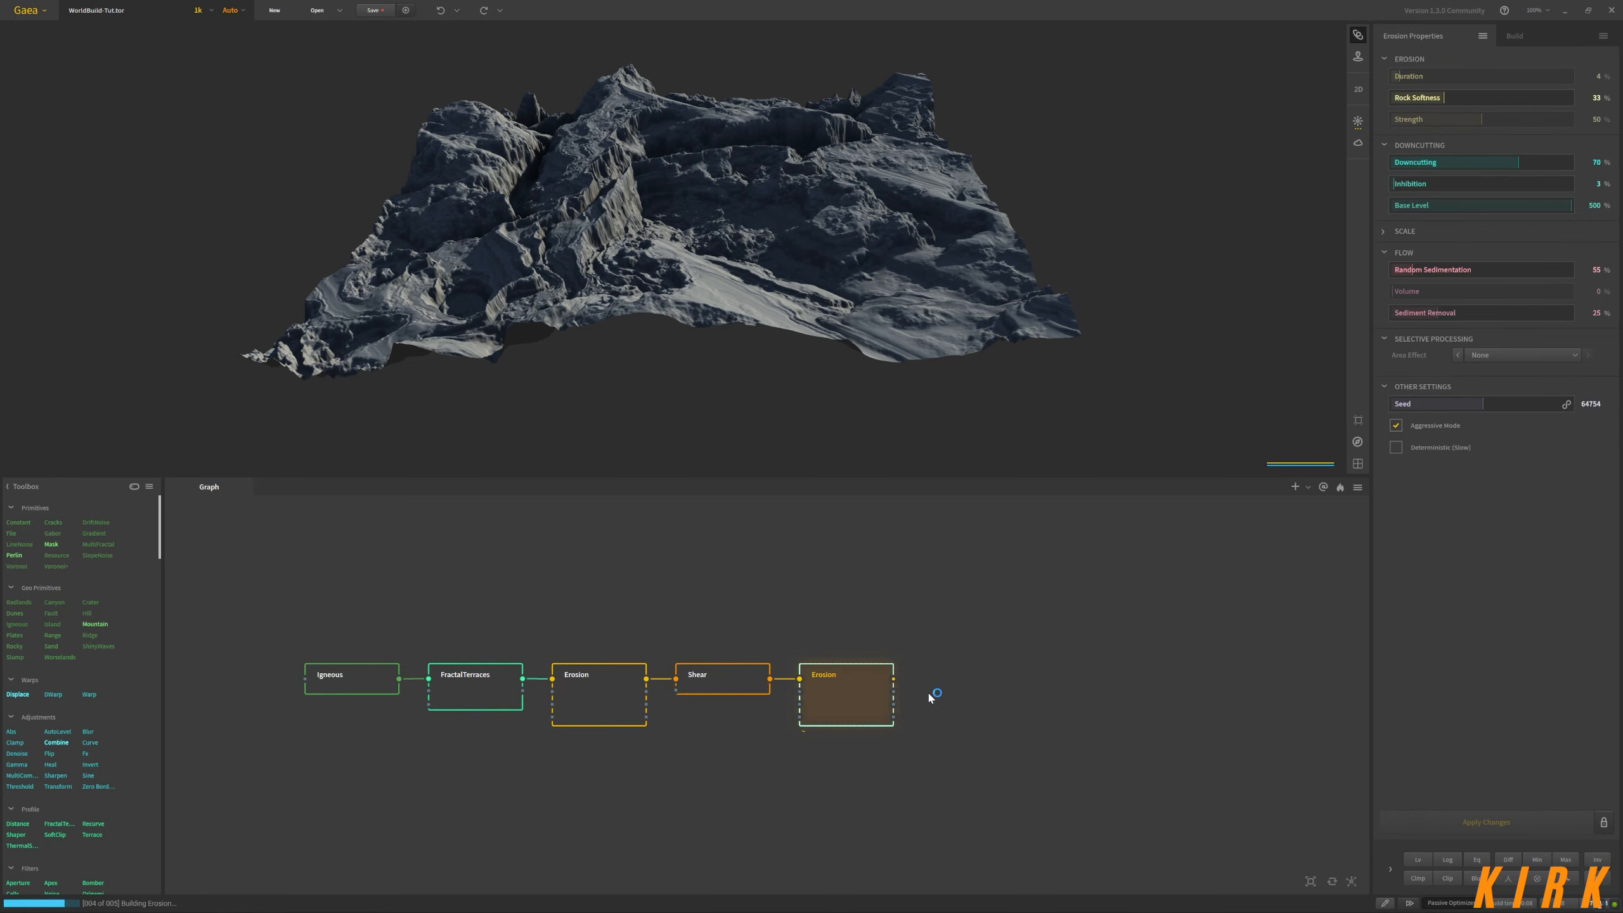
mouse_move(811, 415)
left_mouse_down()
mouse_move(776, 397)
mouse_move(765, 422)
mouse_move(786, 441)
mouse_move(832, 438)
mouse_move(804, 423)
mouse_move(829, 395)
mouse_move(858, 426)
mouse_move(783, 442)
mouse_move(796, 402)
left_mouse_up()
scroll(616, 255, "up", 8)
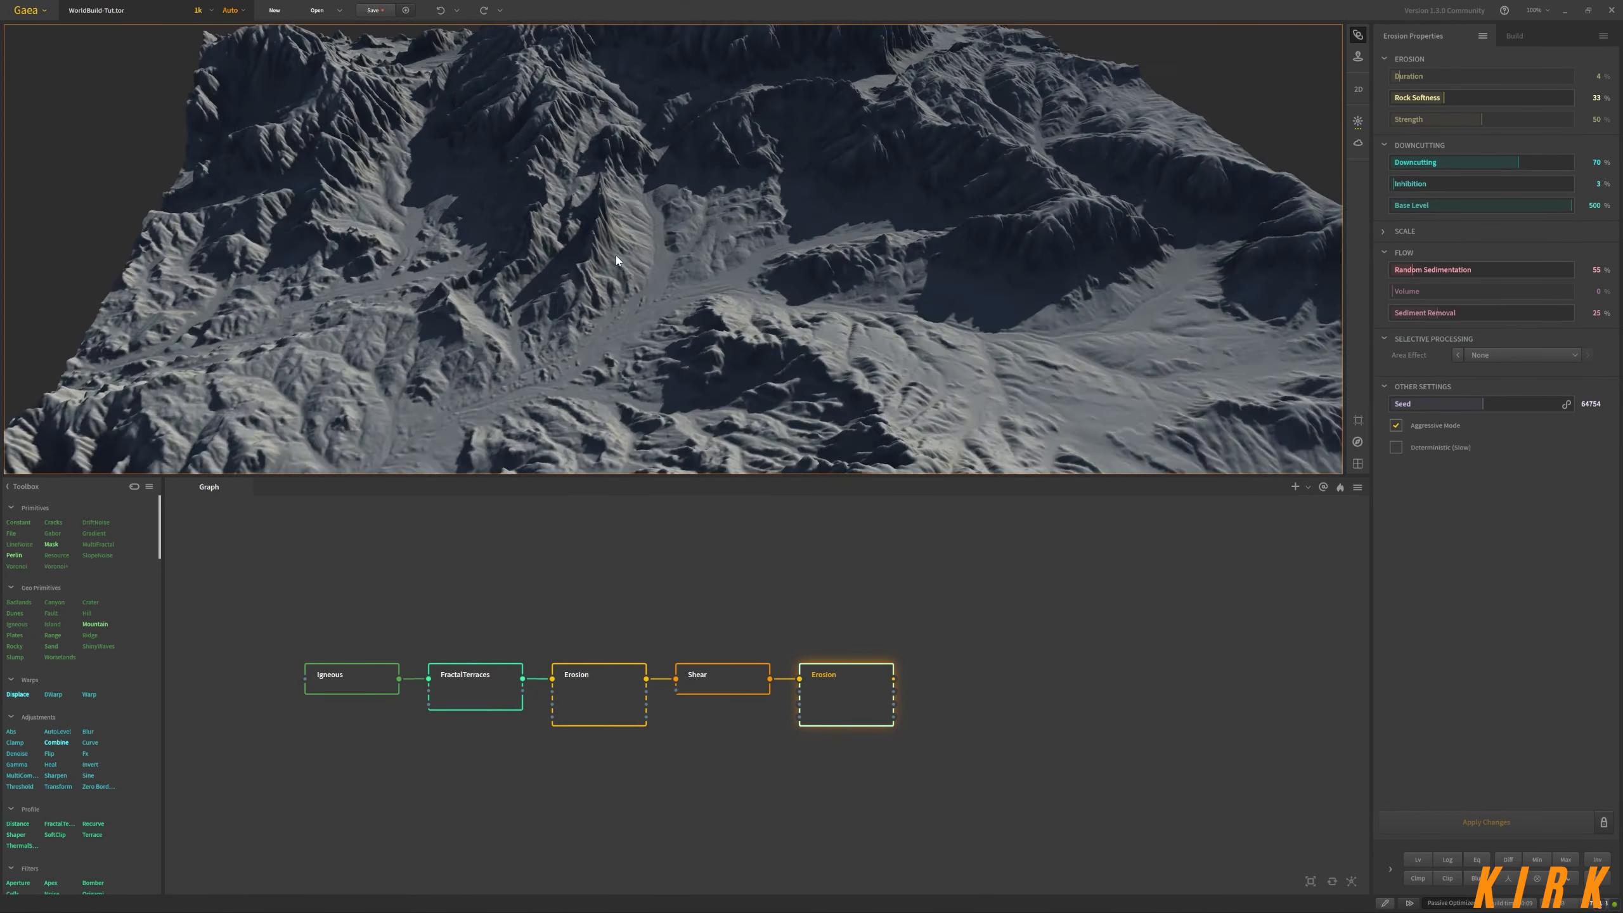
left_click_drag(617, 265, 637, 382)
scroll(631, 267, "down", 6)
scroll(638, 370, "down", 5)
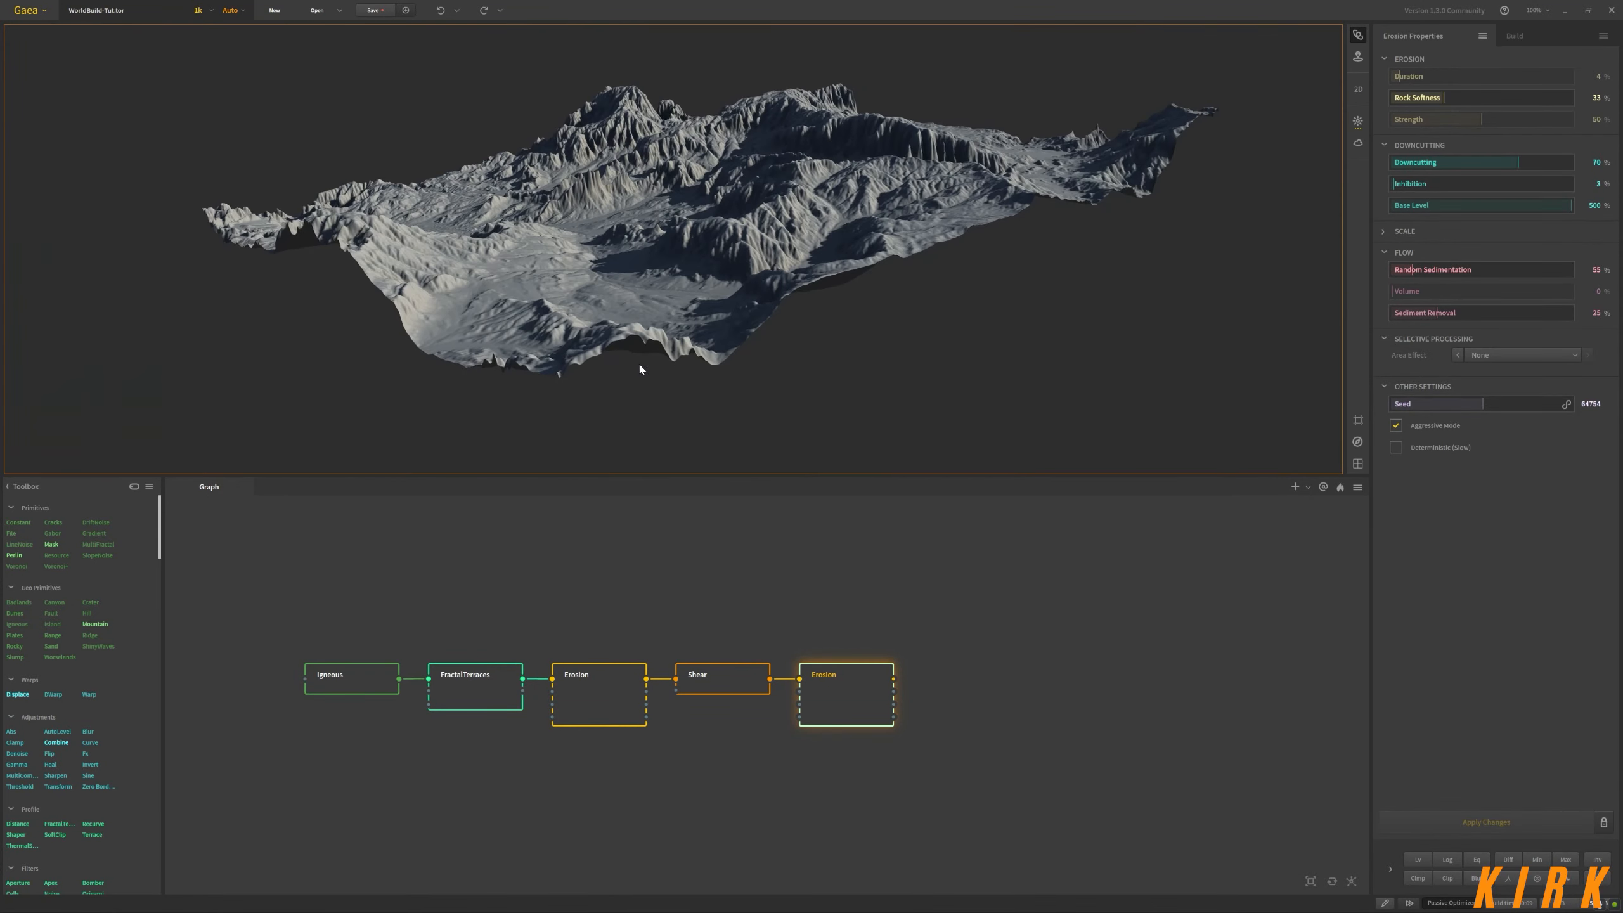
left_click_drag(631, 319, 758, 289)
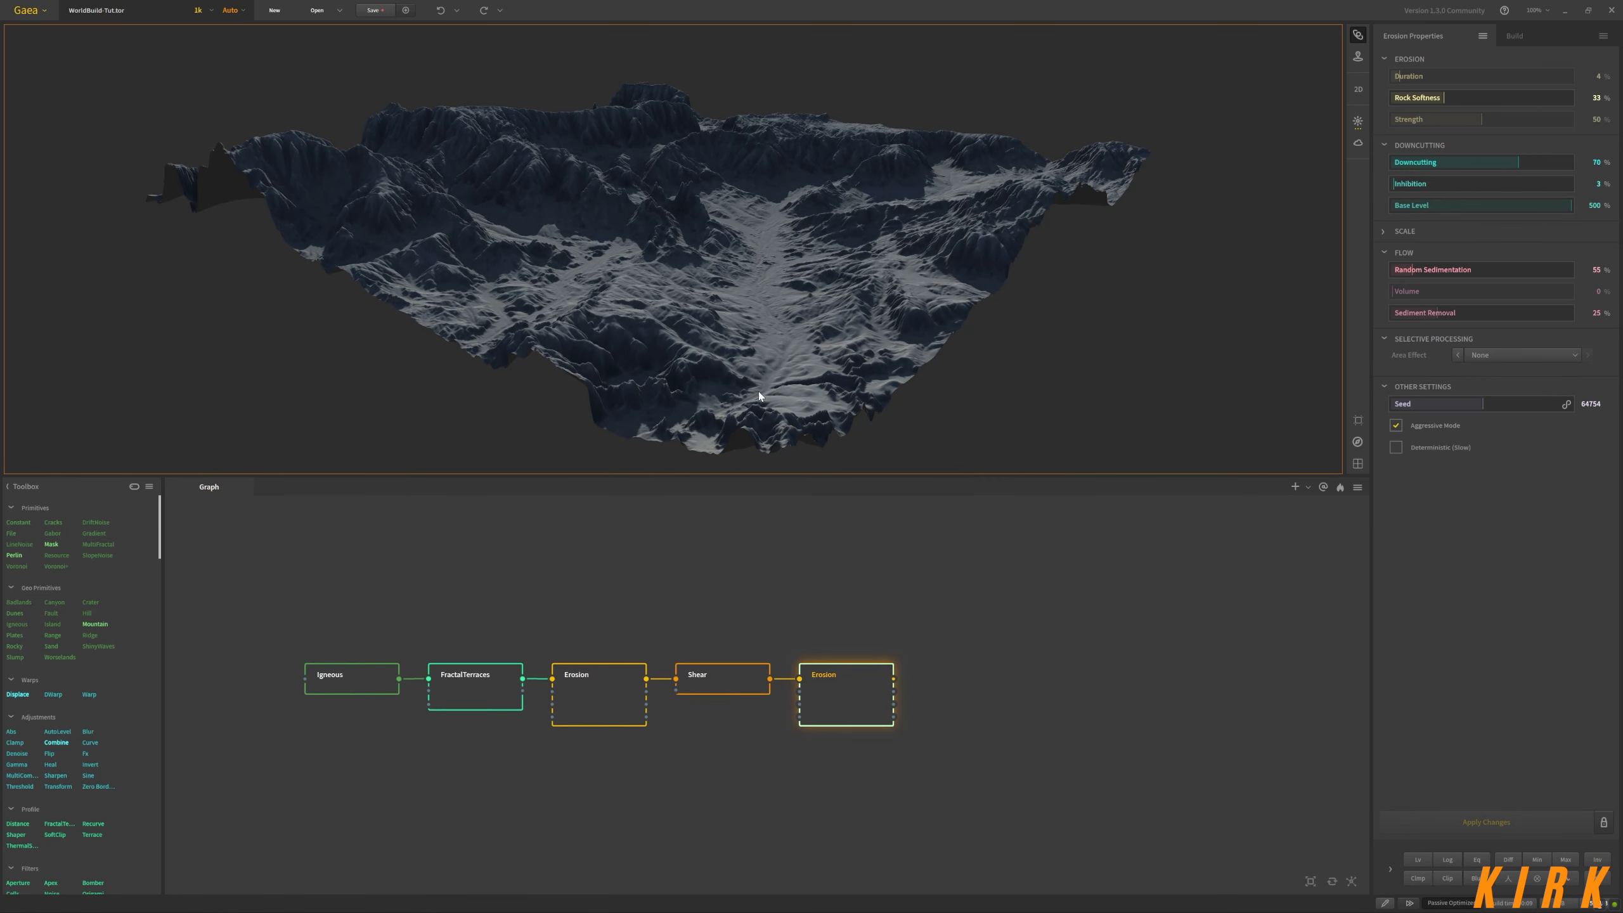
left_click_drag(795, 286, 755, 285)
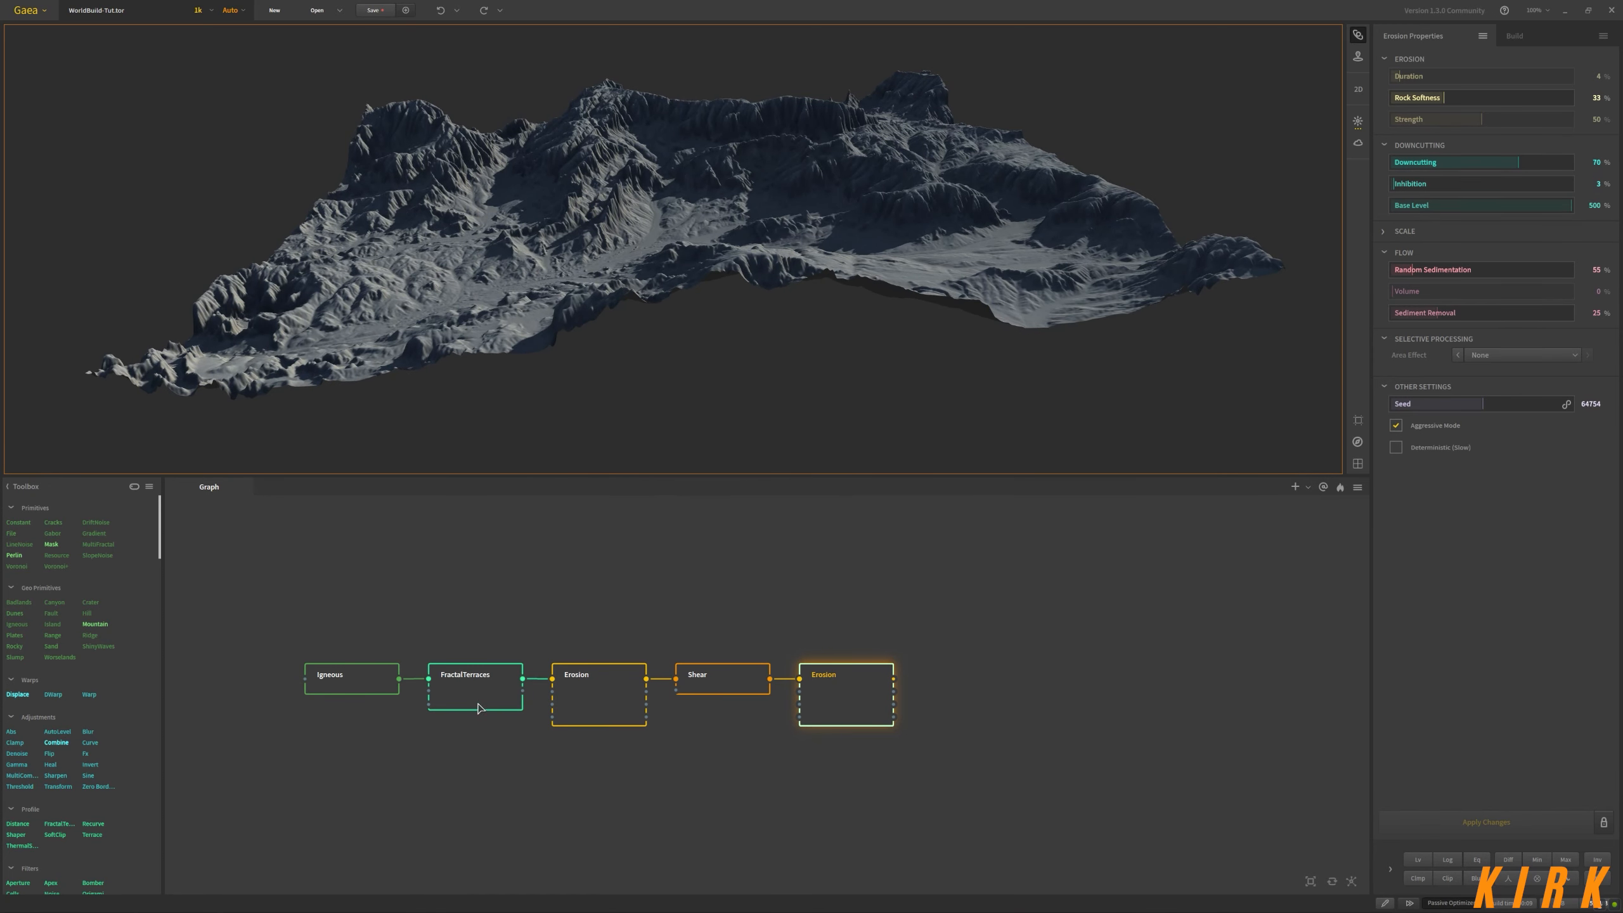
Try a Scale of 52% on the Igneous node and inspect the terrain shape
left_click(335, 686)
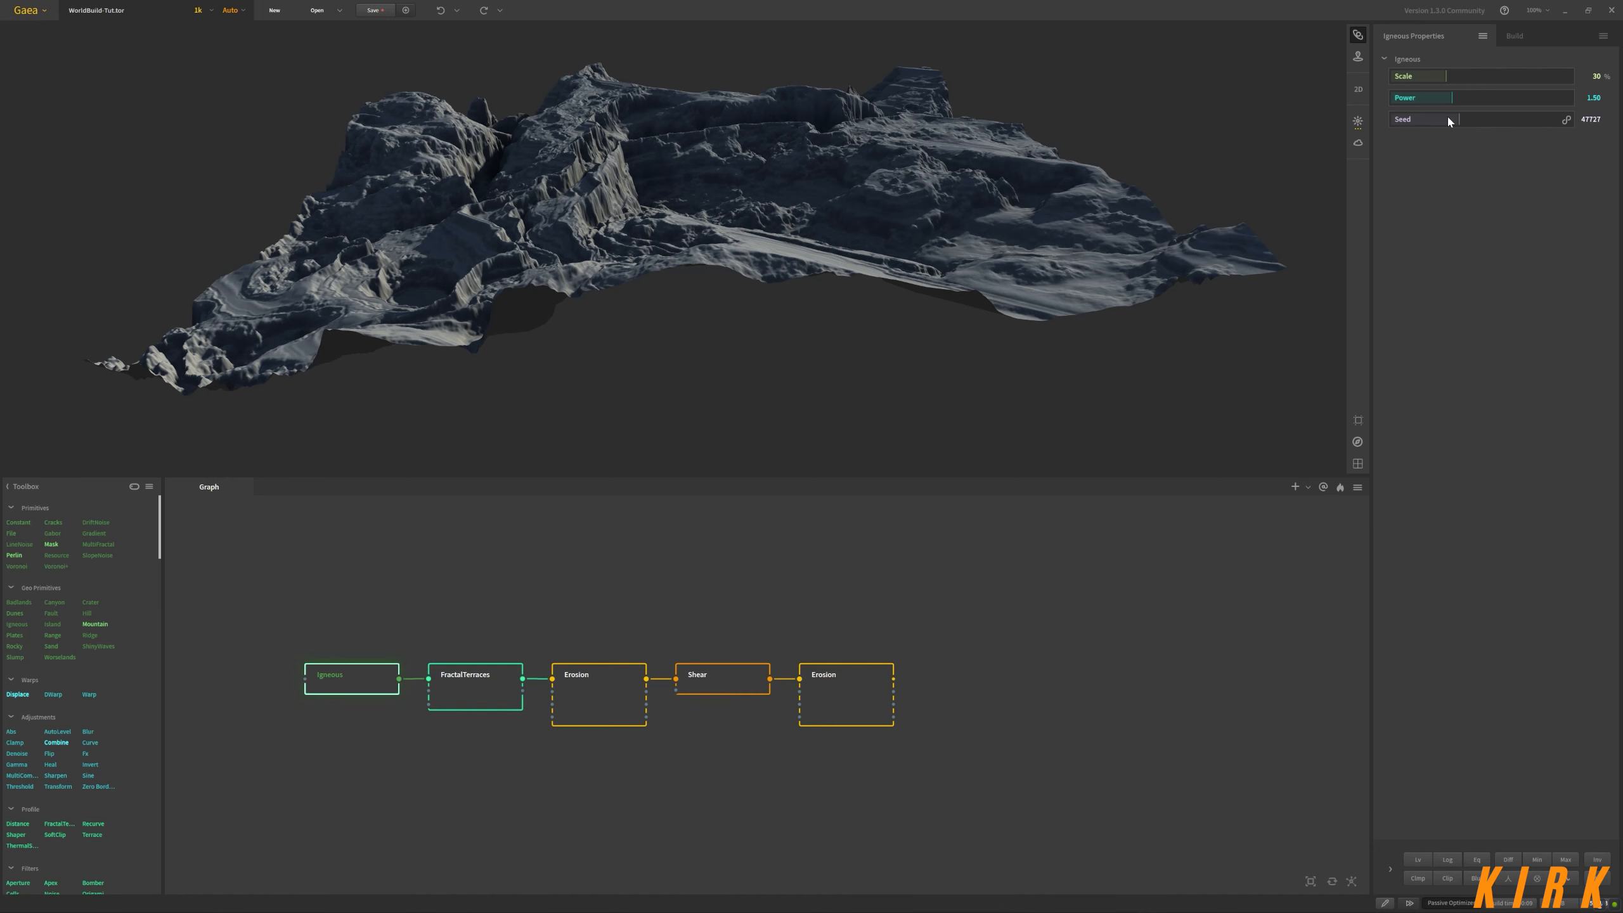
left_click(1485, 78)
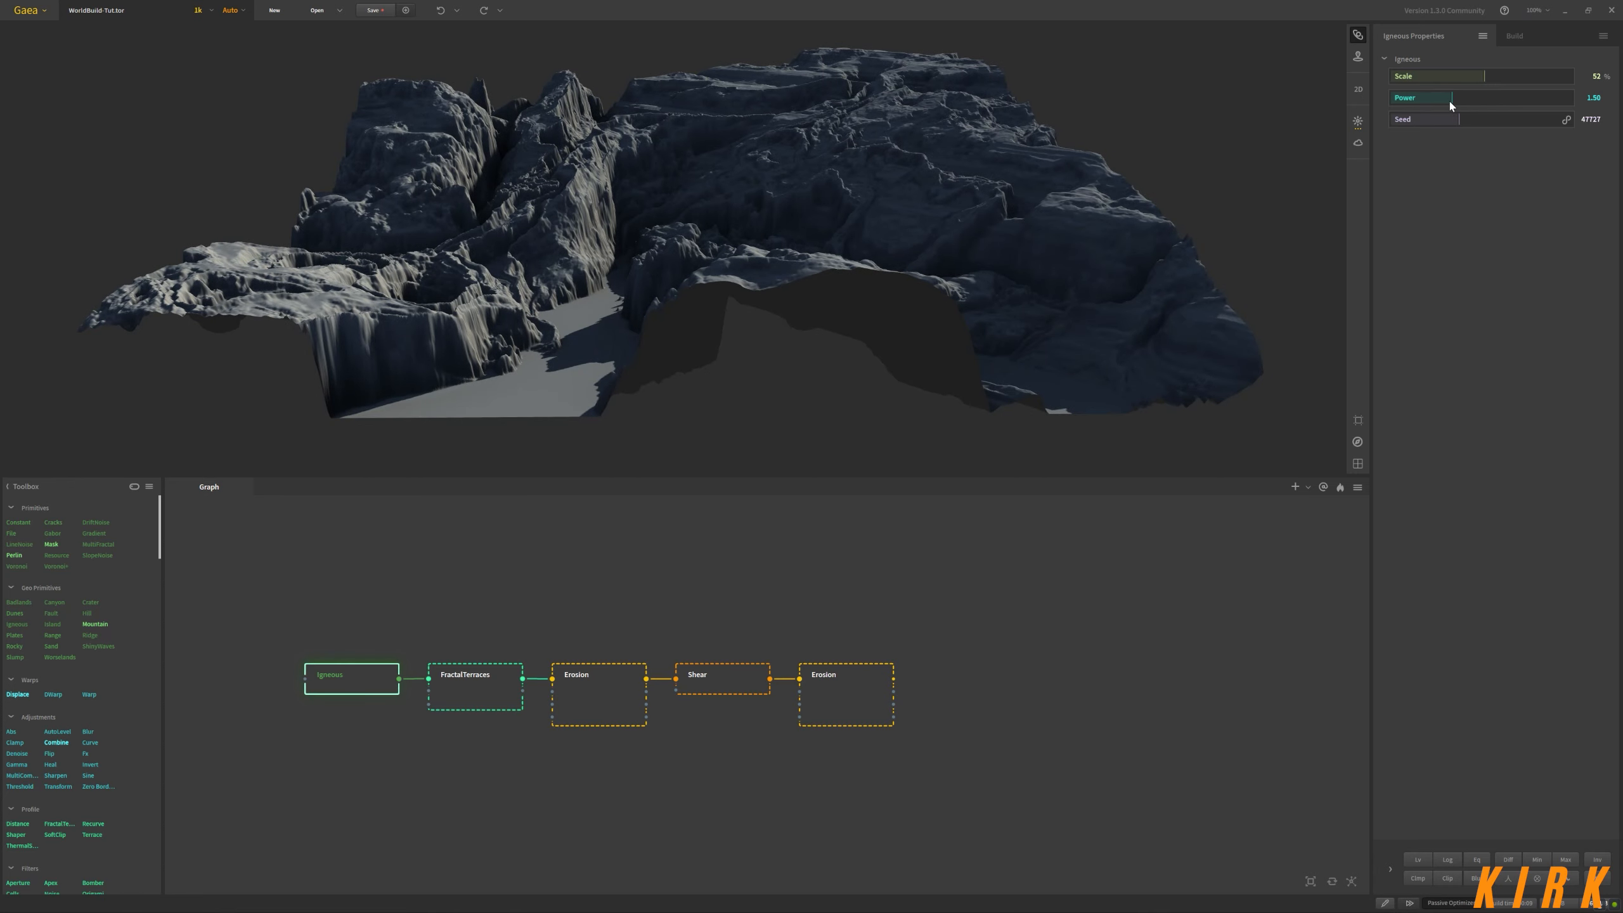
mouse_move(908, 236)
left_mouse_down()
mouse_move(973, 229)
mouse_move(938, 242)
left_mouse_up()
Set the Igneous node's Scale to 15% and preview the result through the last Erosion node
left_click(1418, 76)
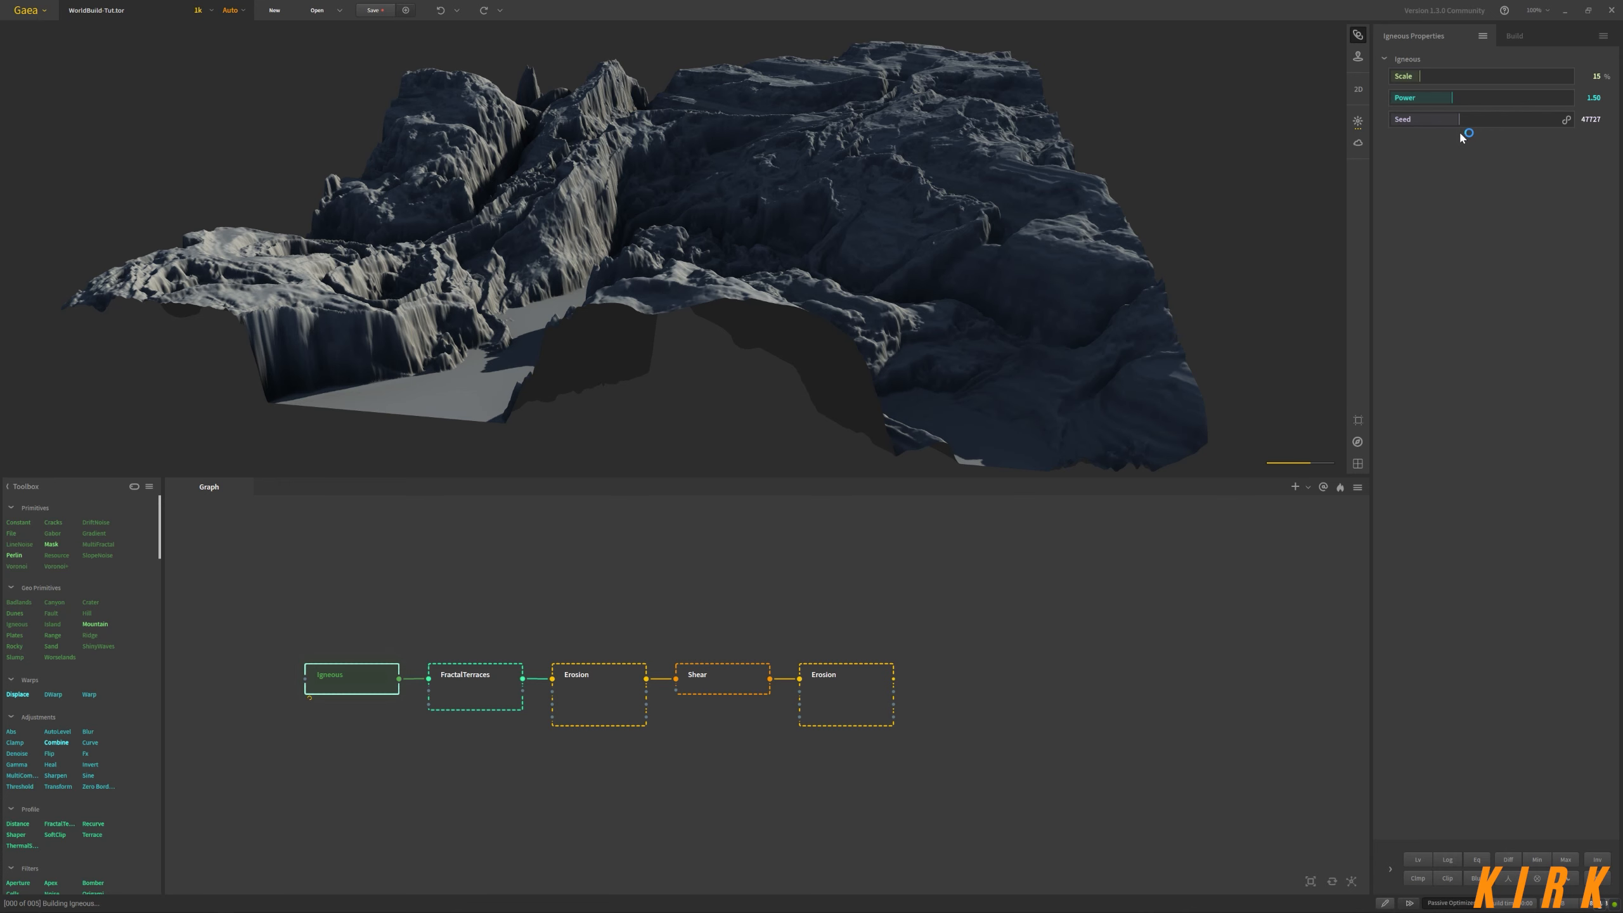
left_click_drag(918, 267, 872, 249)
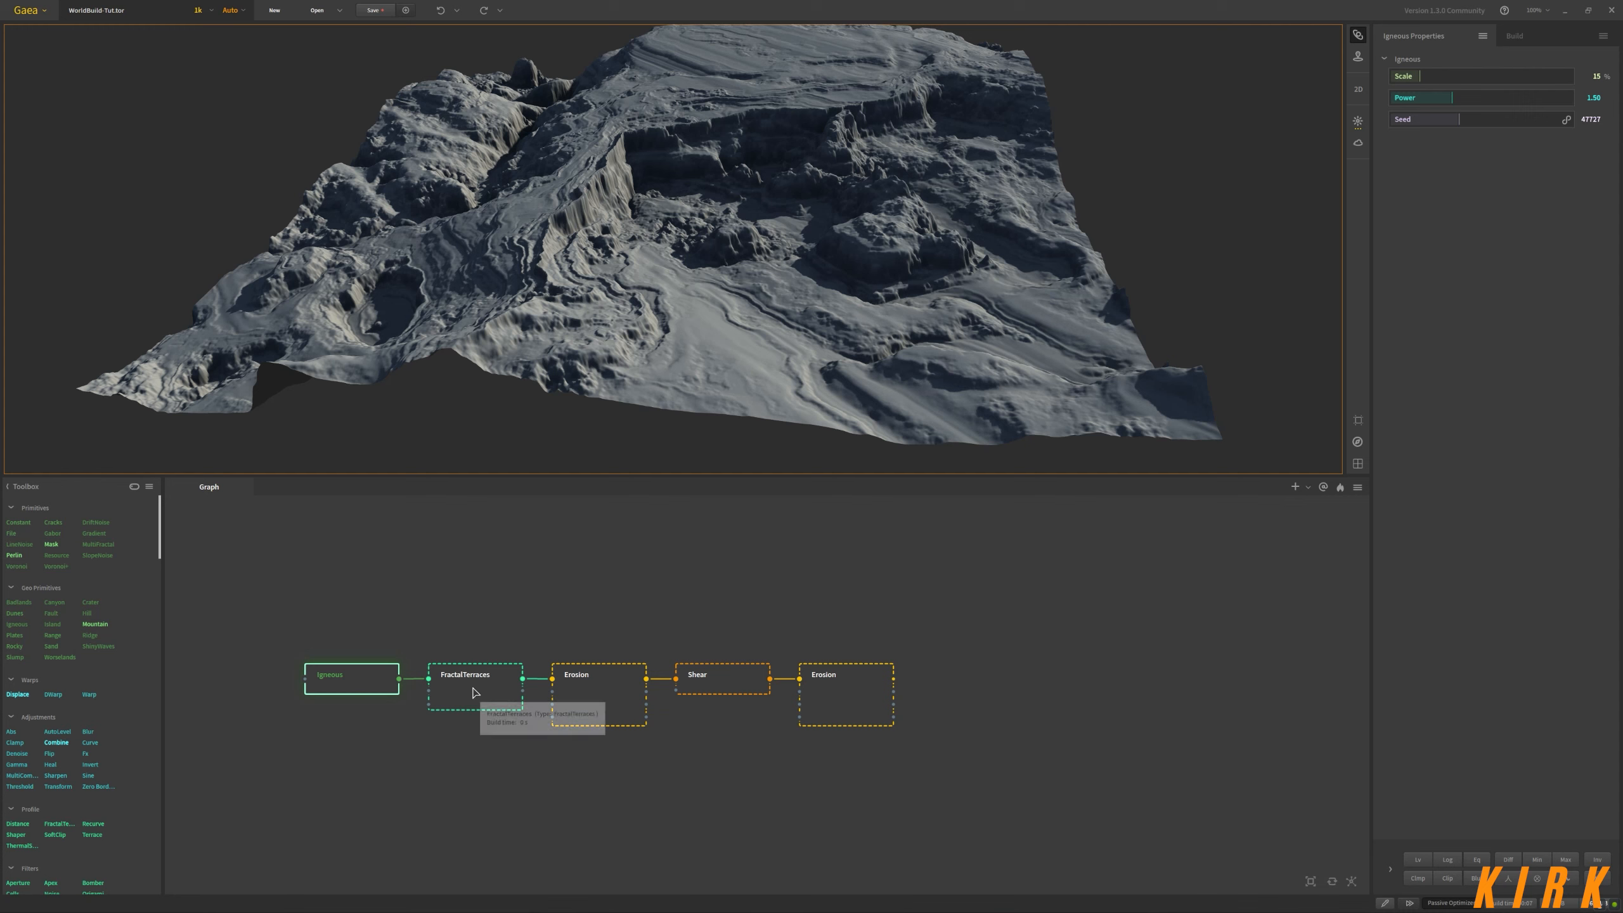
left_click(842, 699)
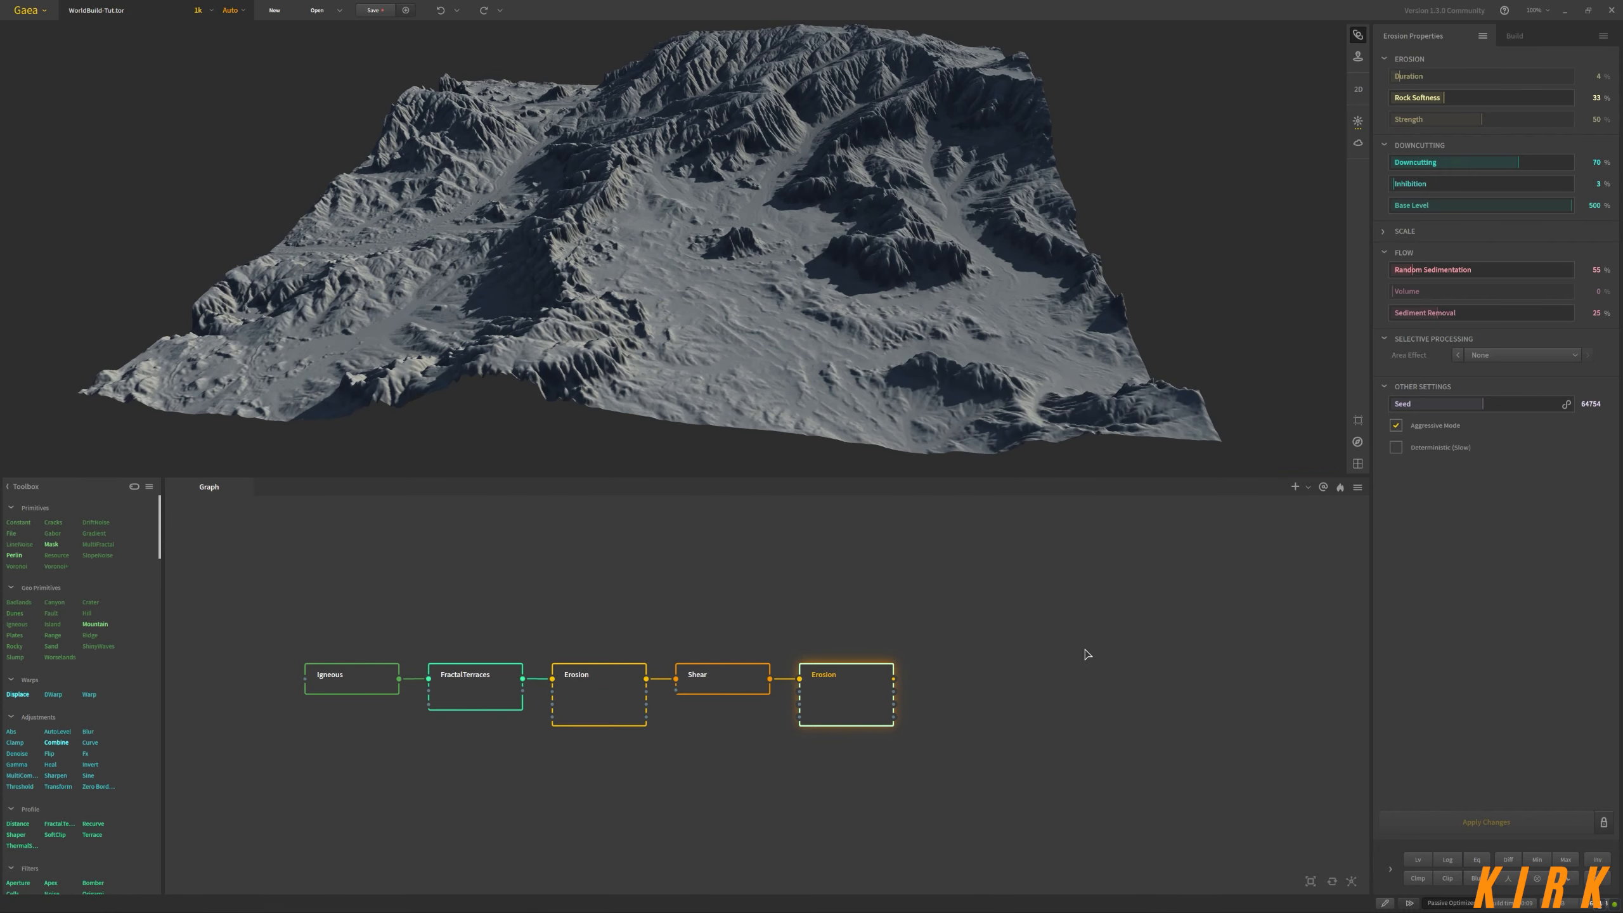
left_click_drag(867, 406, 821, 382)
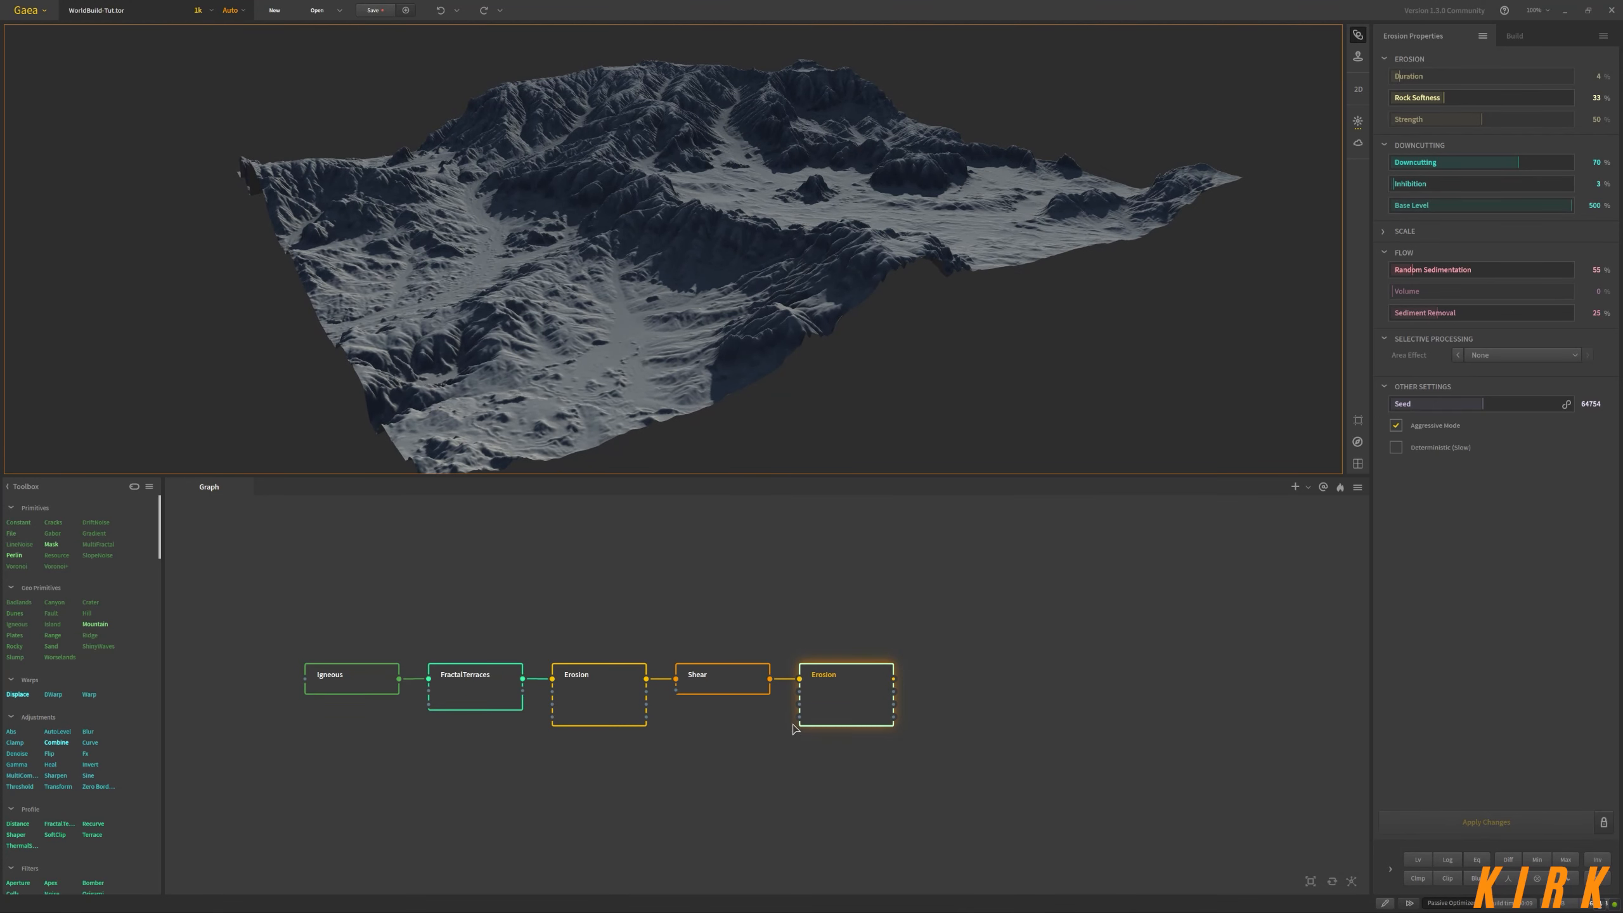
left_click(947, 699)
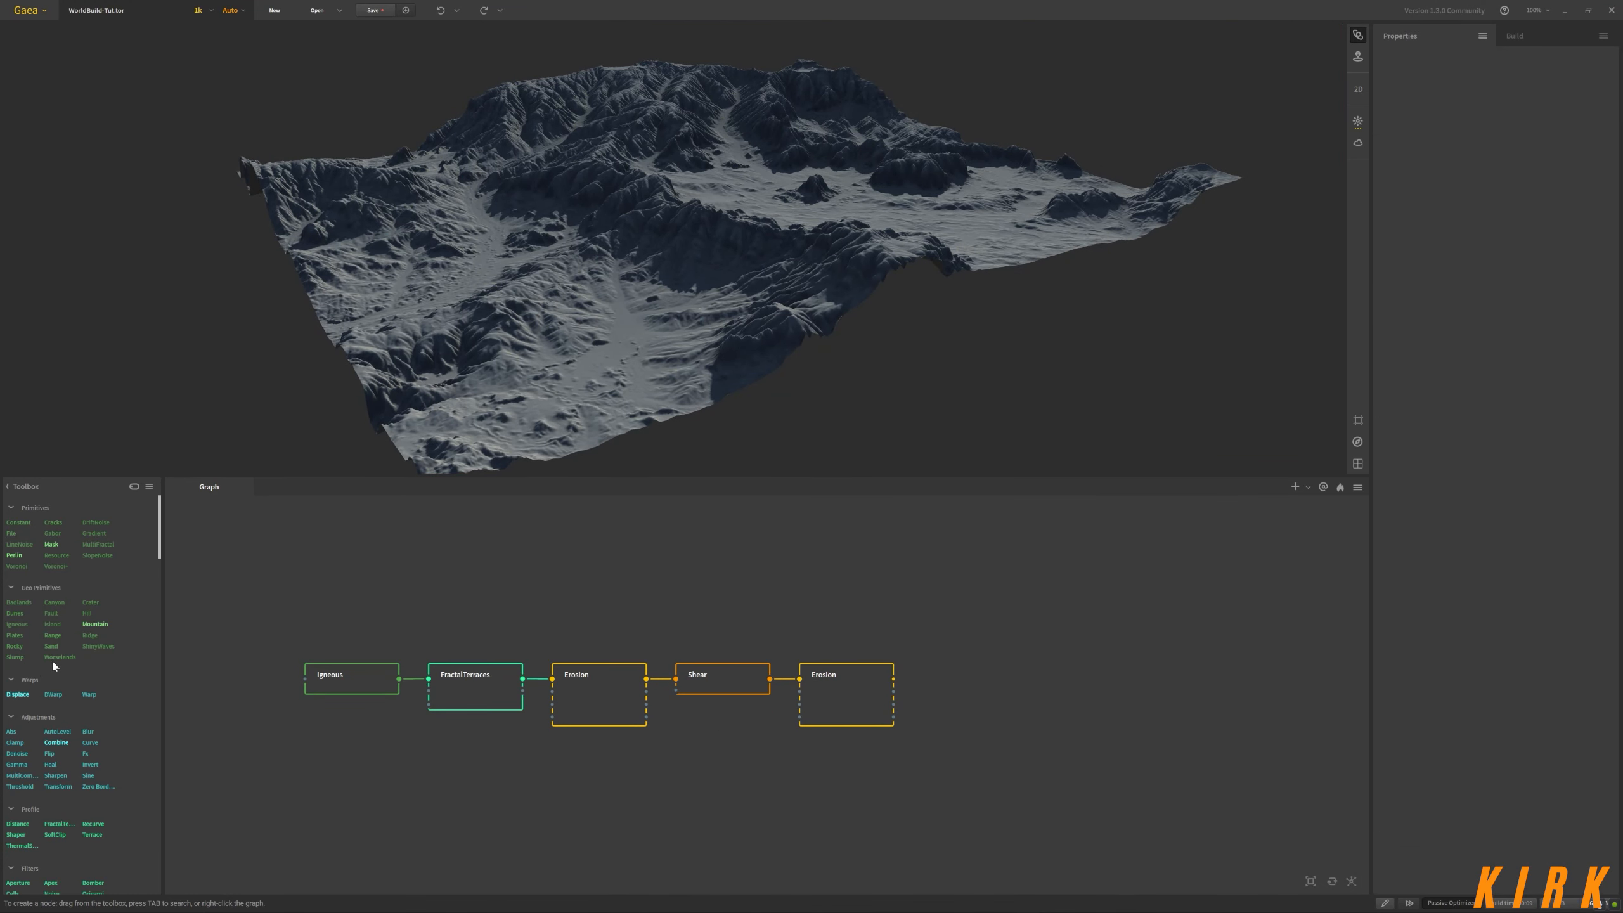
scroll(118, 649, "down", 4)
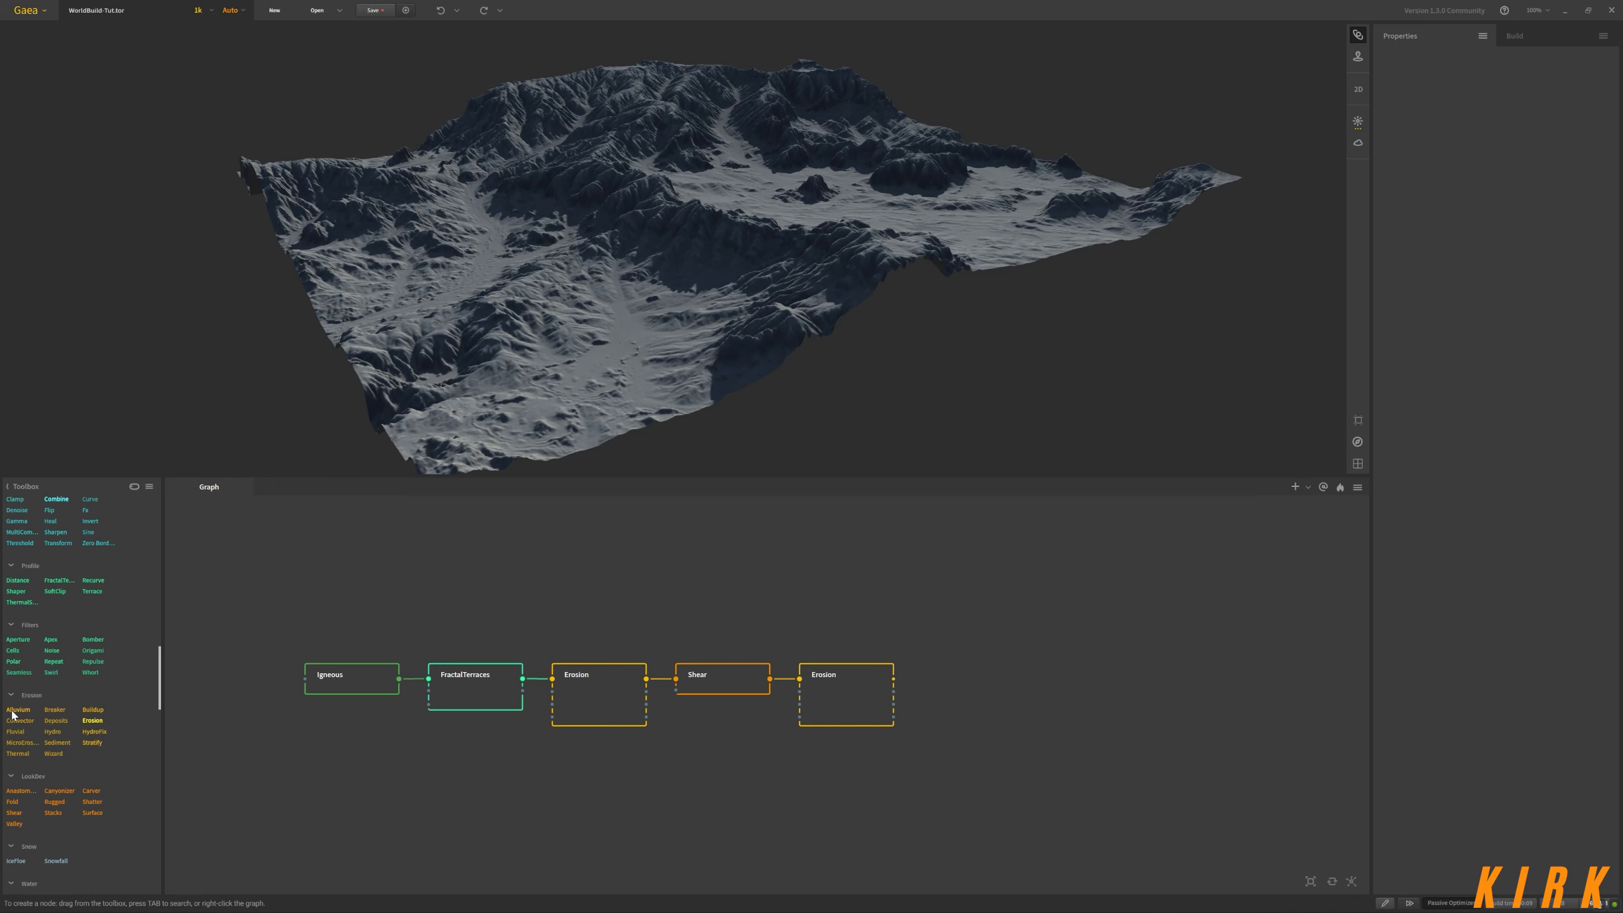
left_click_drag(1108, 746, 1113, 750)
left_click_drag(1113, 626, 960, 771)
key("Delete")
Search for the Alluvium node and add it to the end of the chain, after the last Erosion node
right_click(987, 632)
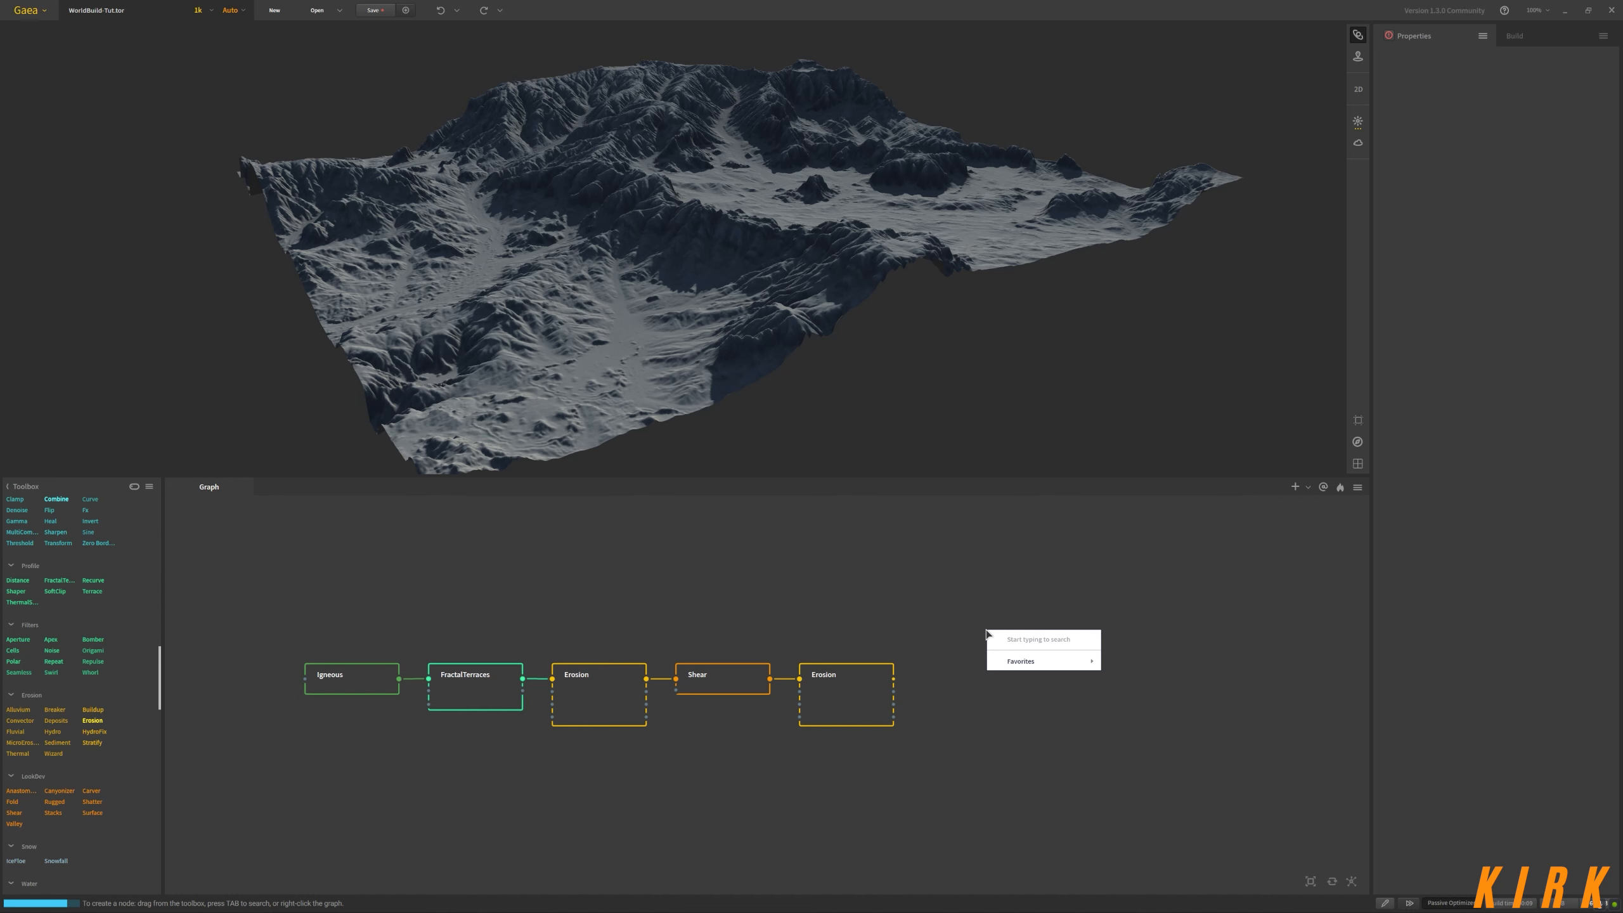
key("Tab")
type("all")
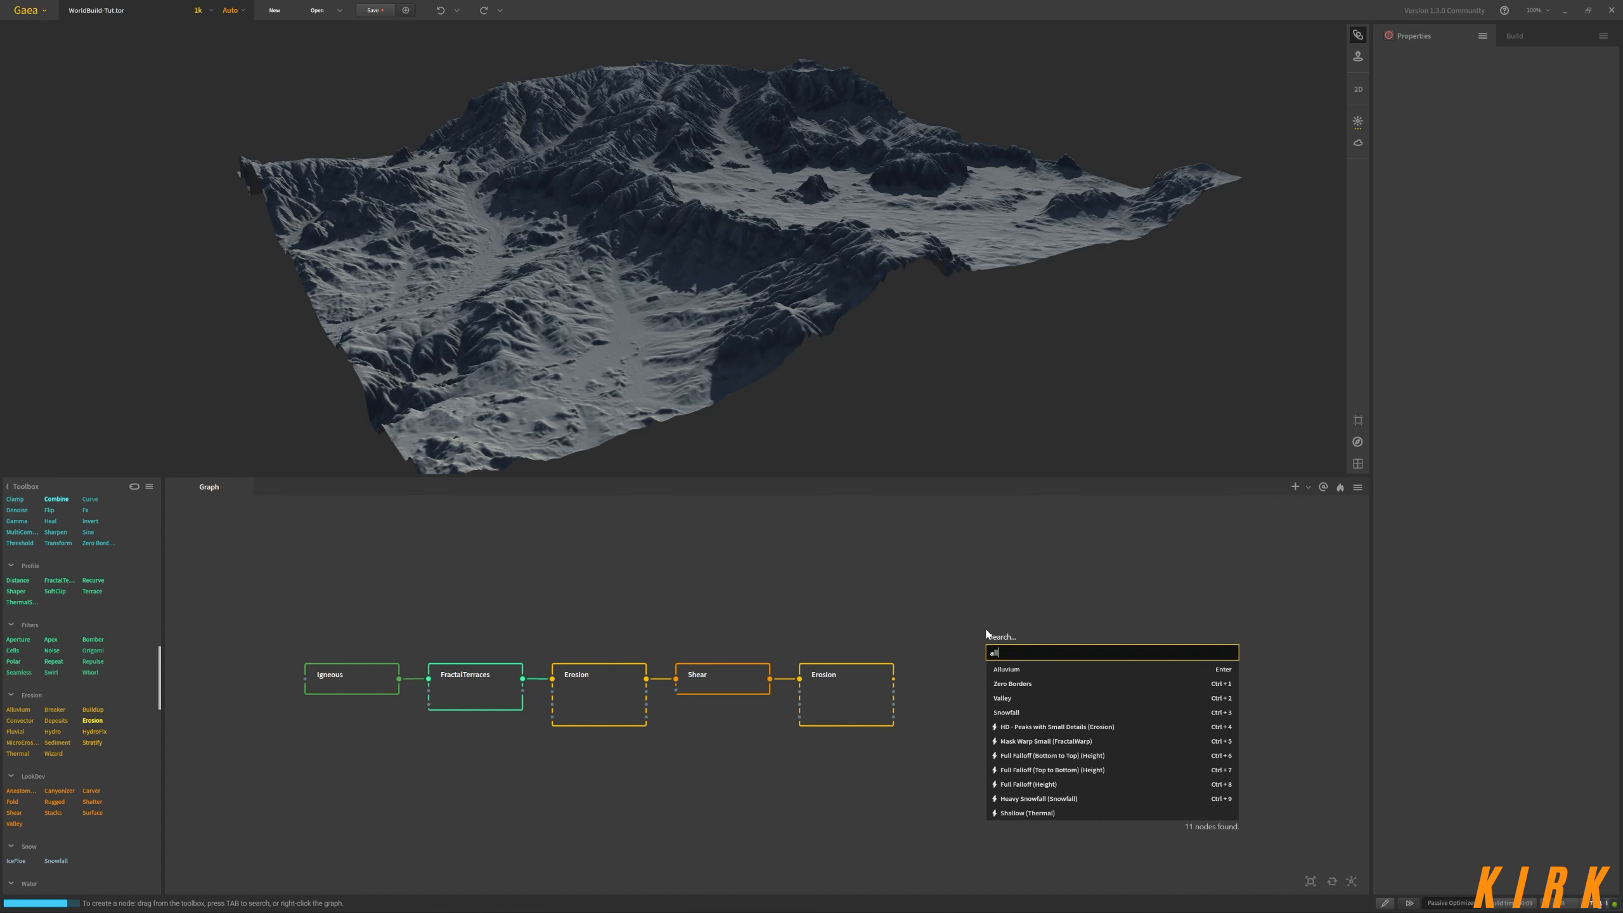
key("Down")
key("Down")
key("Up")
key("Return")
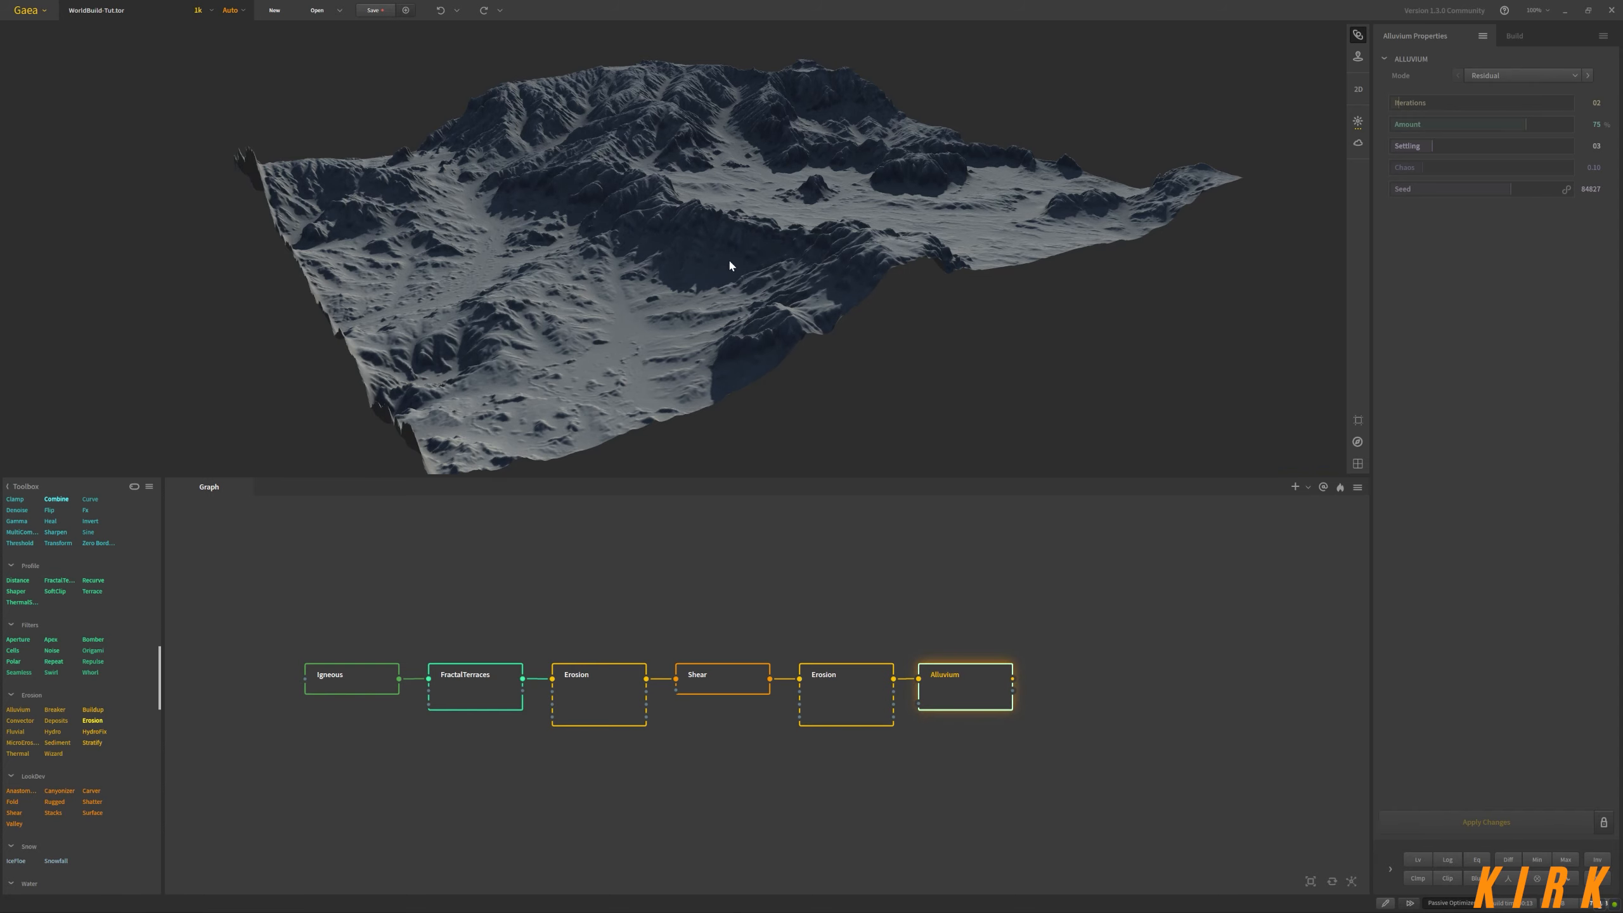
Apply a Duration of 12% and a Downcutting of 44% to the first Erosion node
left_click_drag(799, 249, 770, 232)
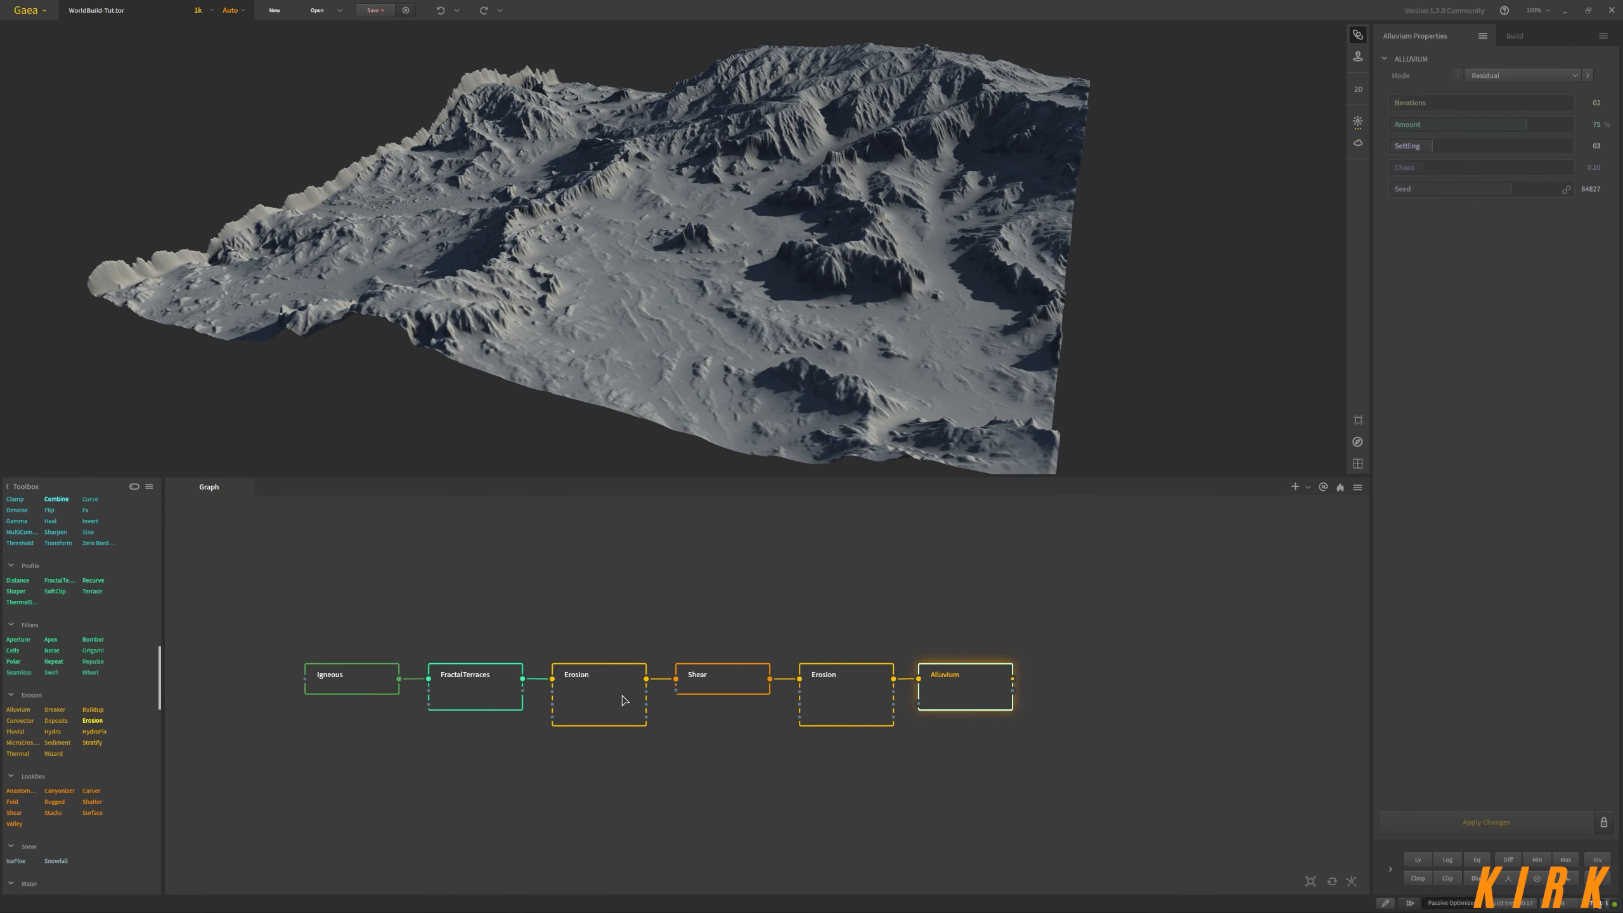
left_click(571, 724)
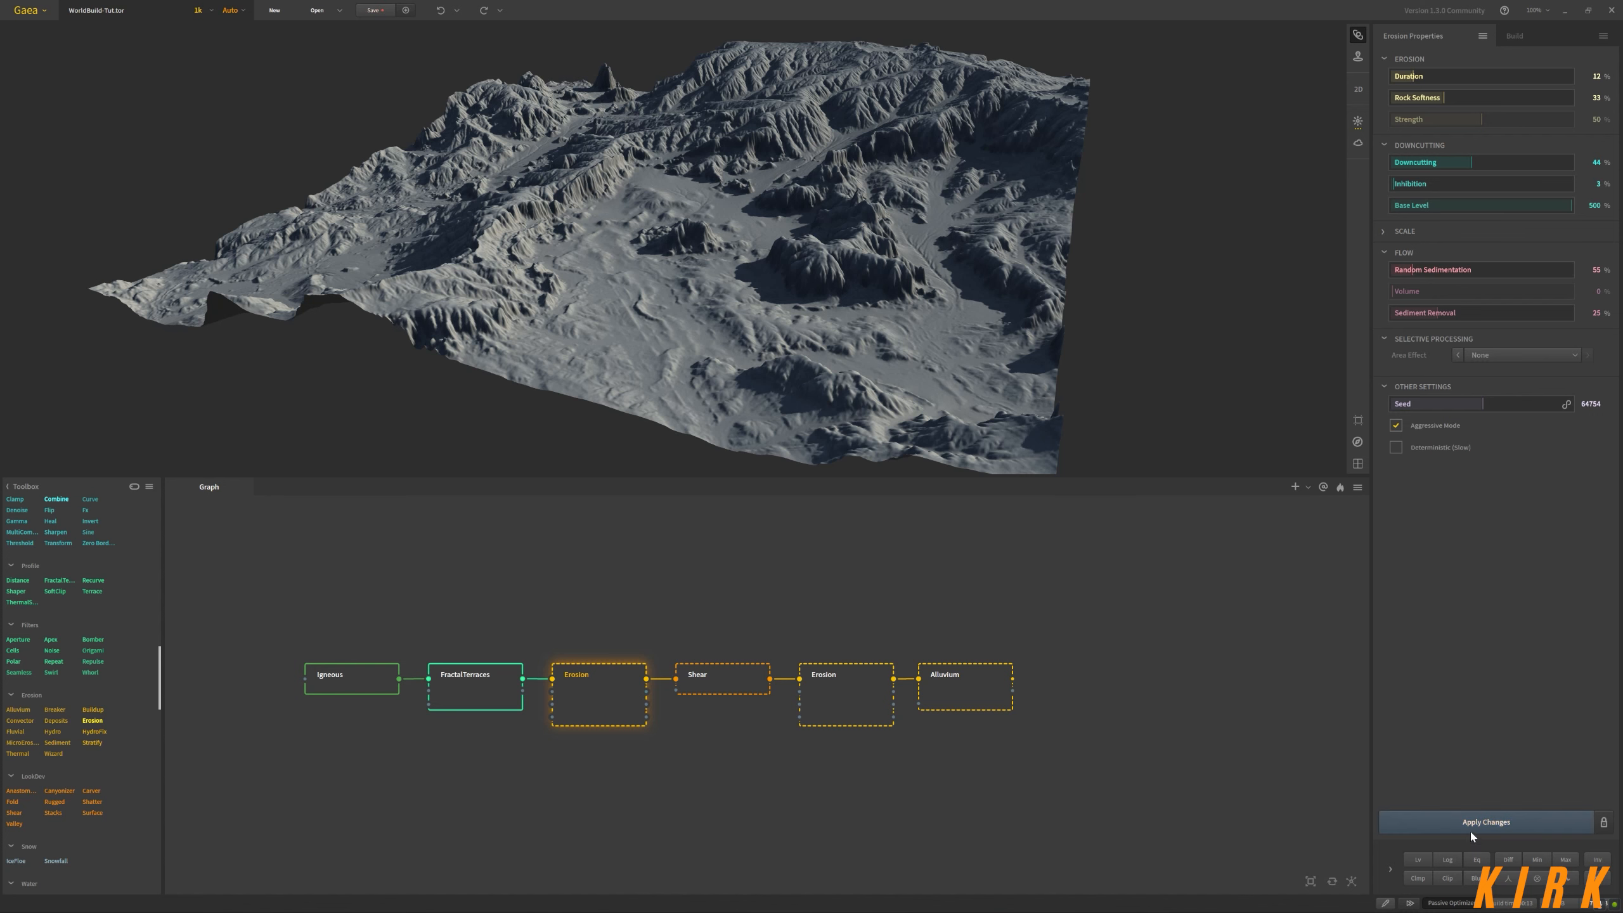
left_click(1499, 824)
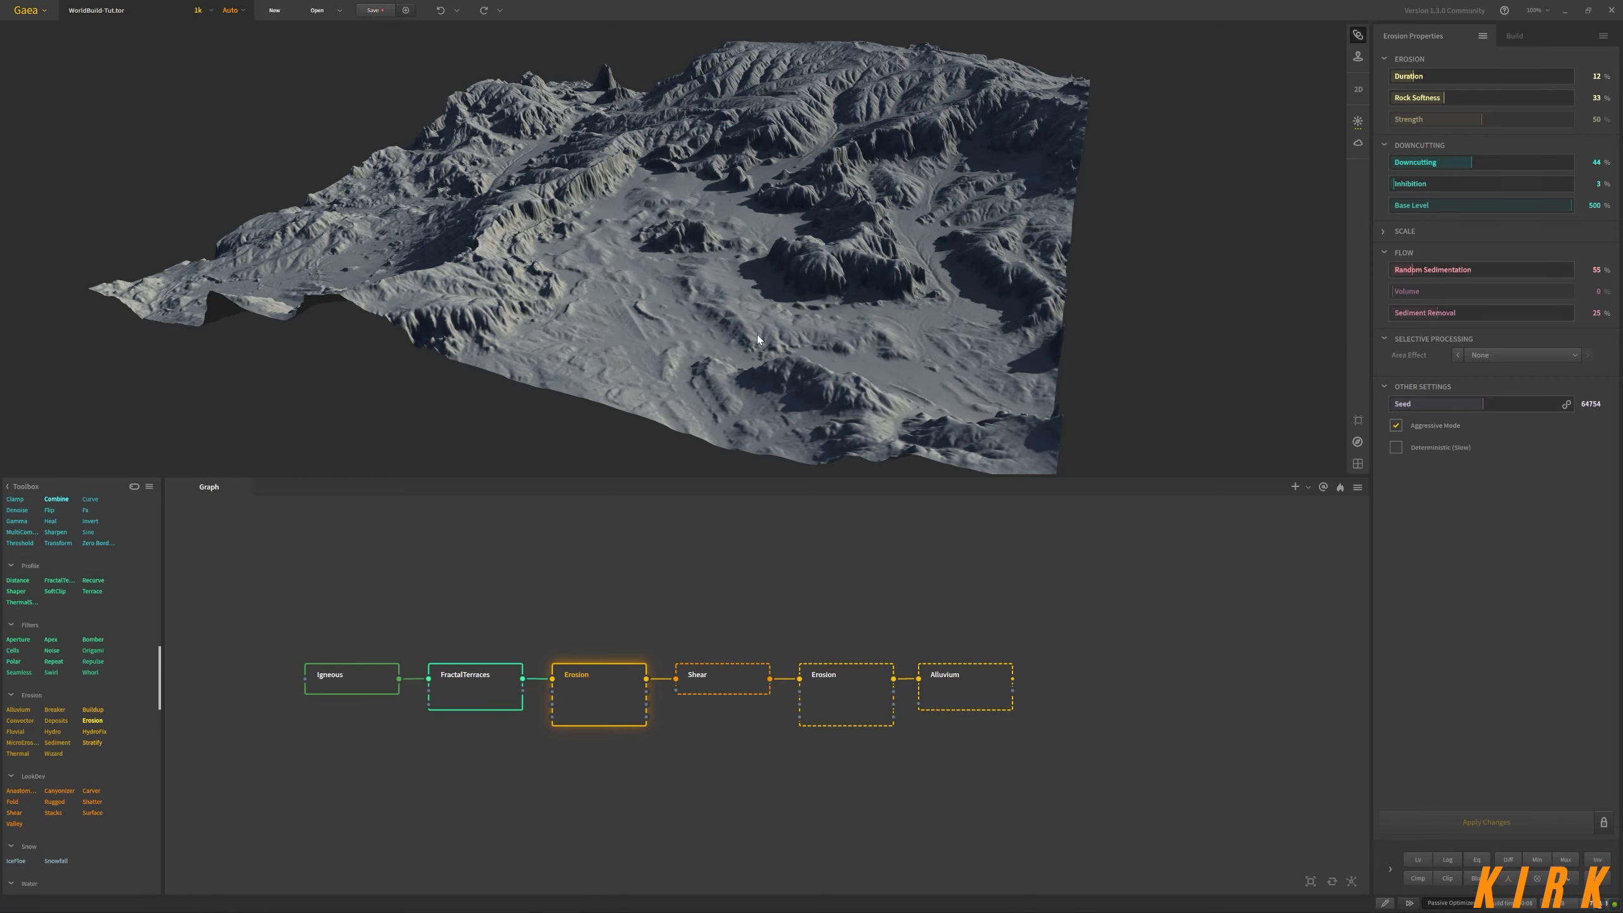
Set the first Erosion node's Downcutting to 26% and apply the change
left_click_drag(785, 333, 733, 299)
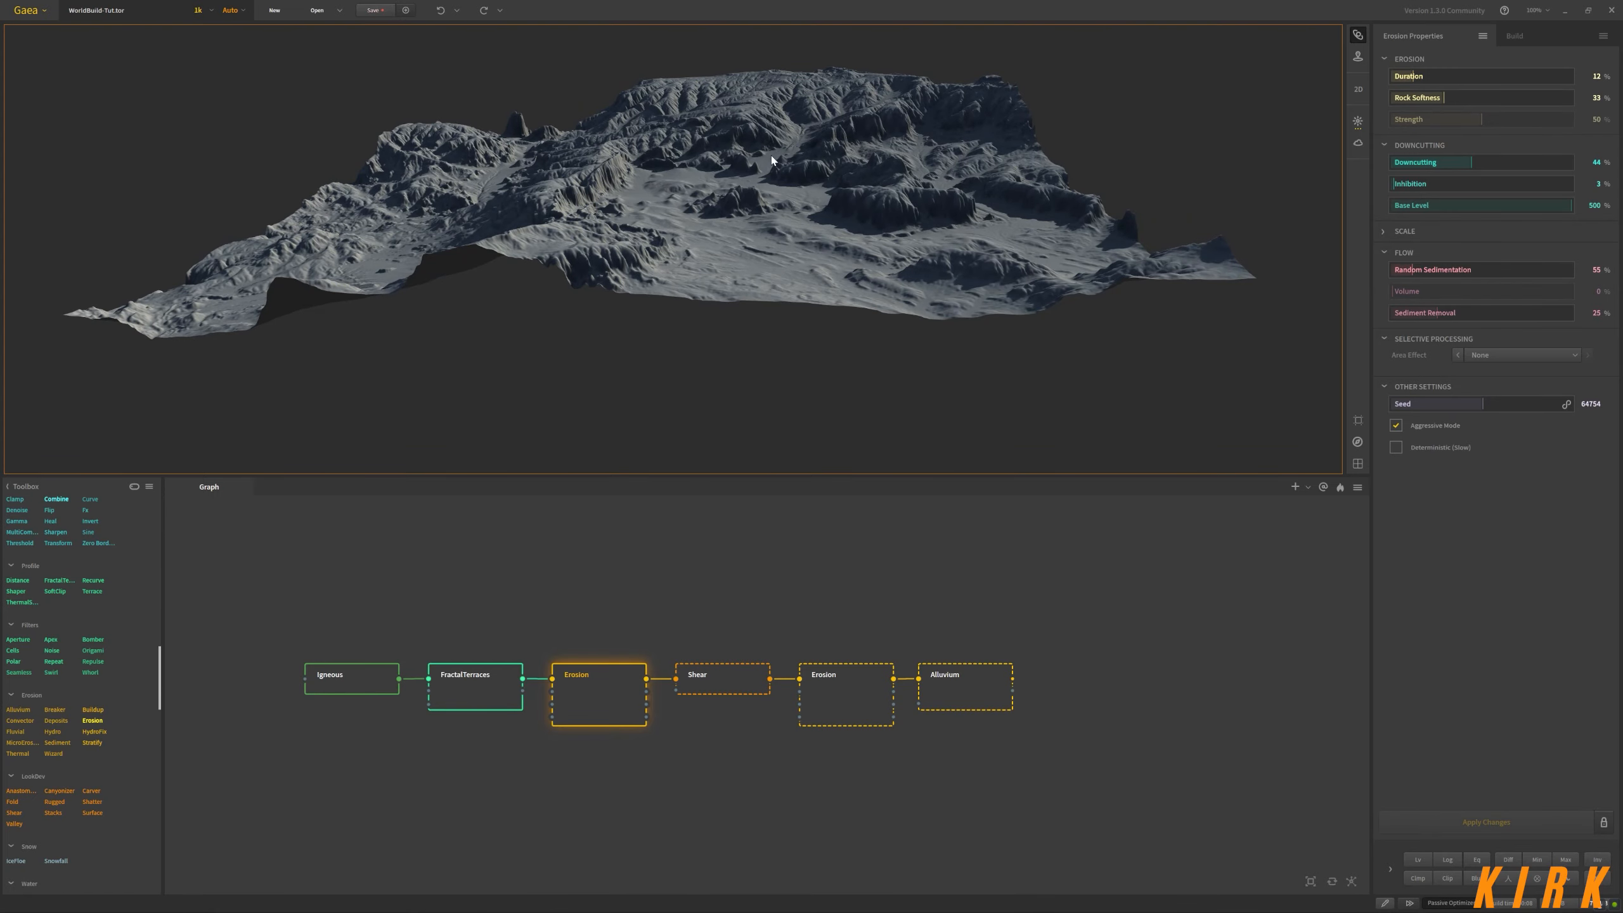
mouse_move(733, 247)
left_mouse_down()
mouse_move(761, 221)
mouse_move(706, 236)
mouse_move(718, 246)
mouse_move(728, 226)
mouse_move(708, 227)
left_mouse_up()
left_click_drag(630, 273, 1224, 190)
left_click_drag(1467, 170, 1440, 162)
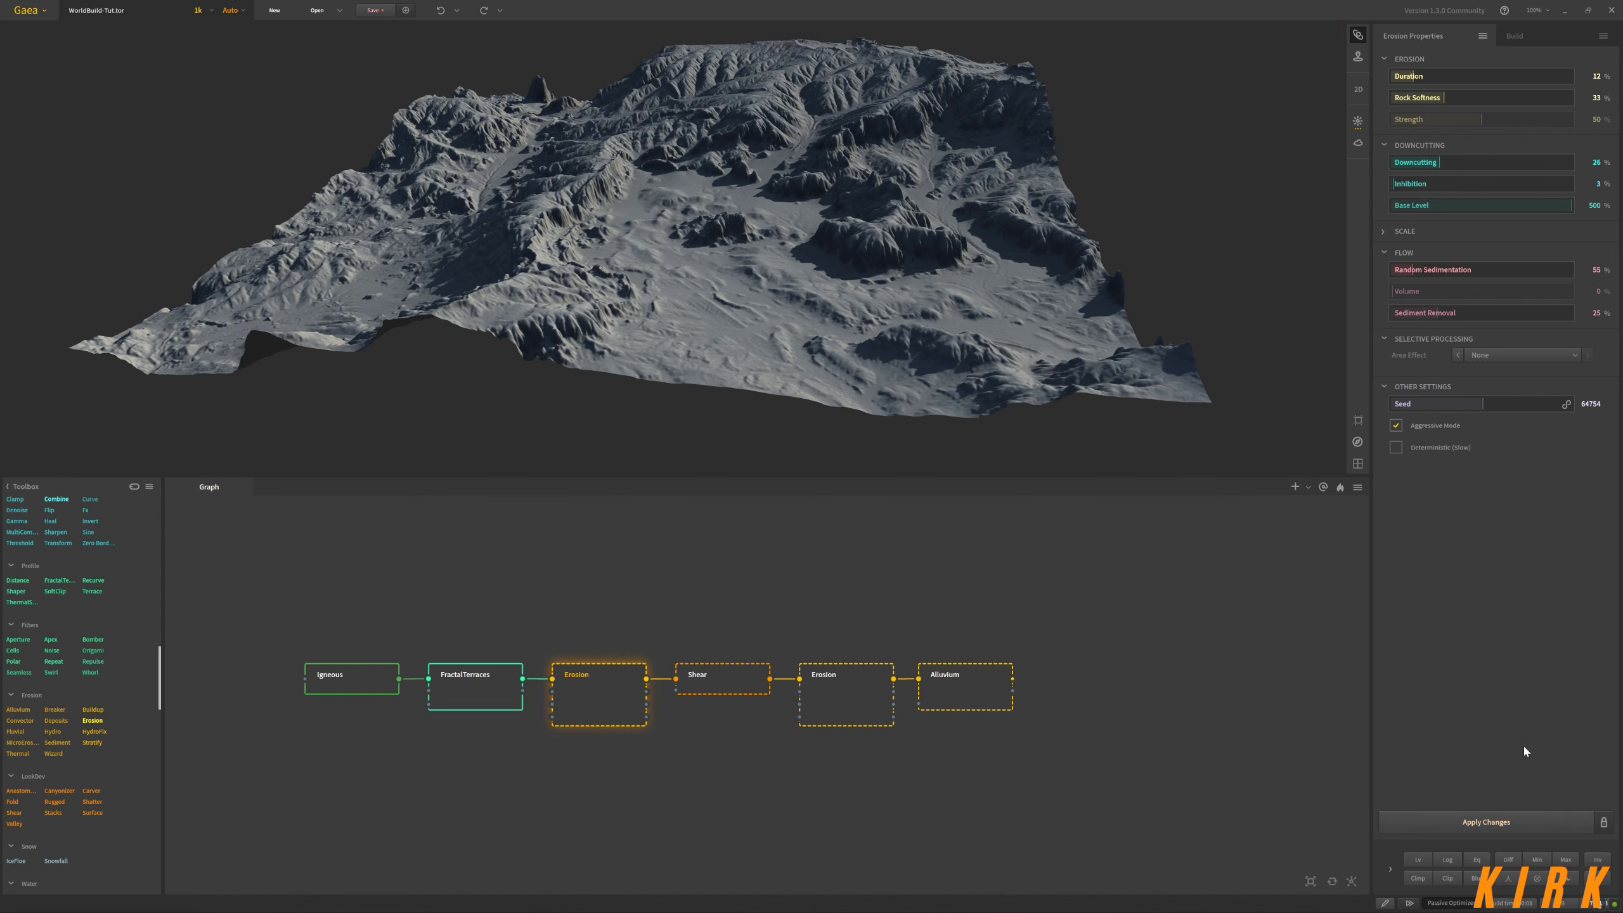
left_click(1533, 817)
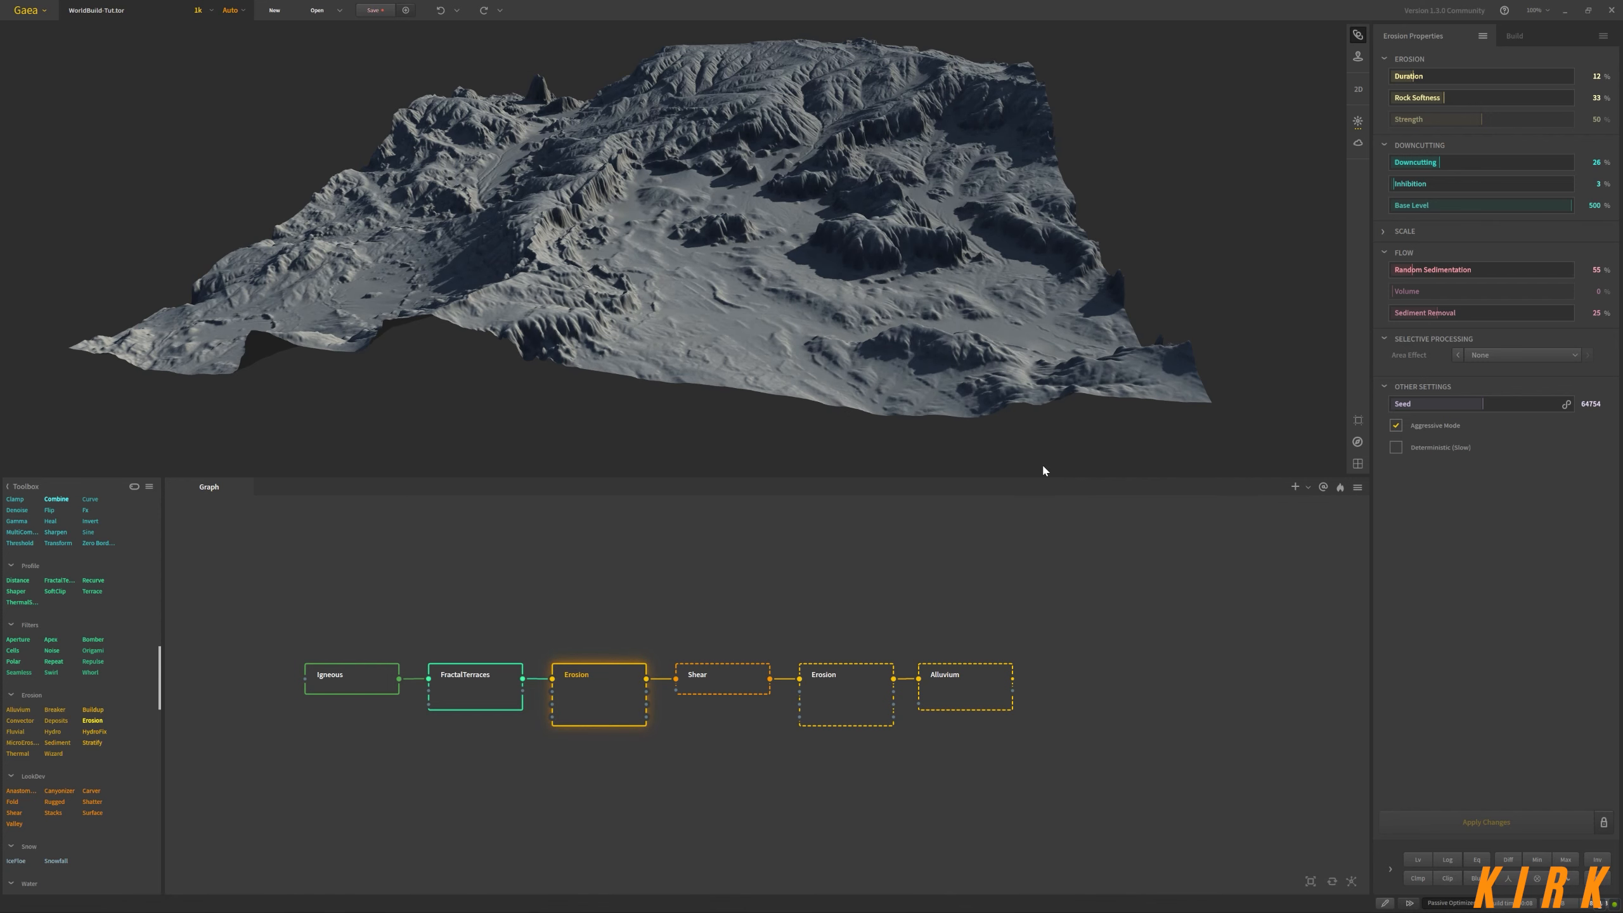
left_click_drag(727, 309, 768, 294)
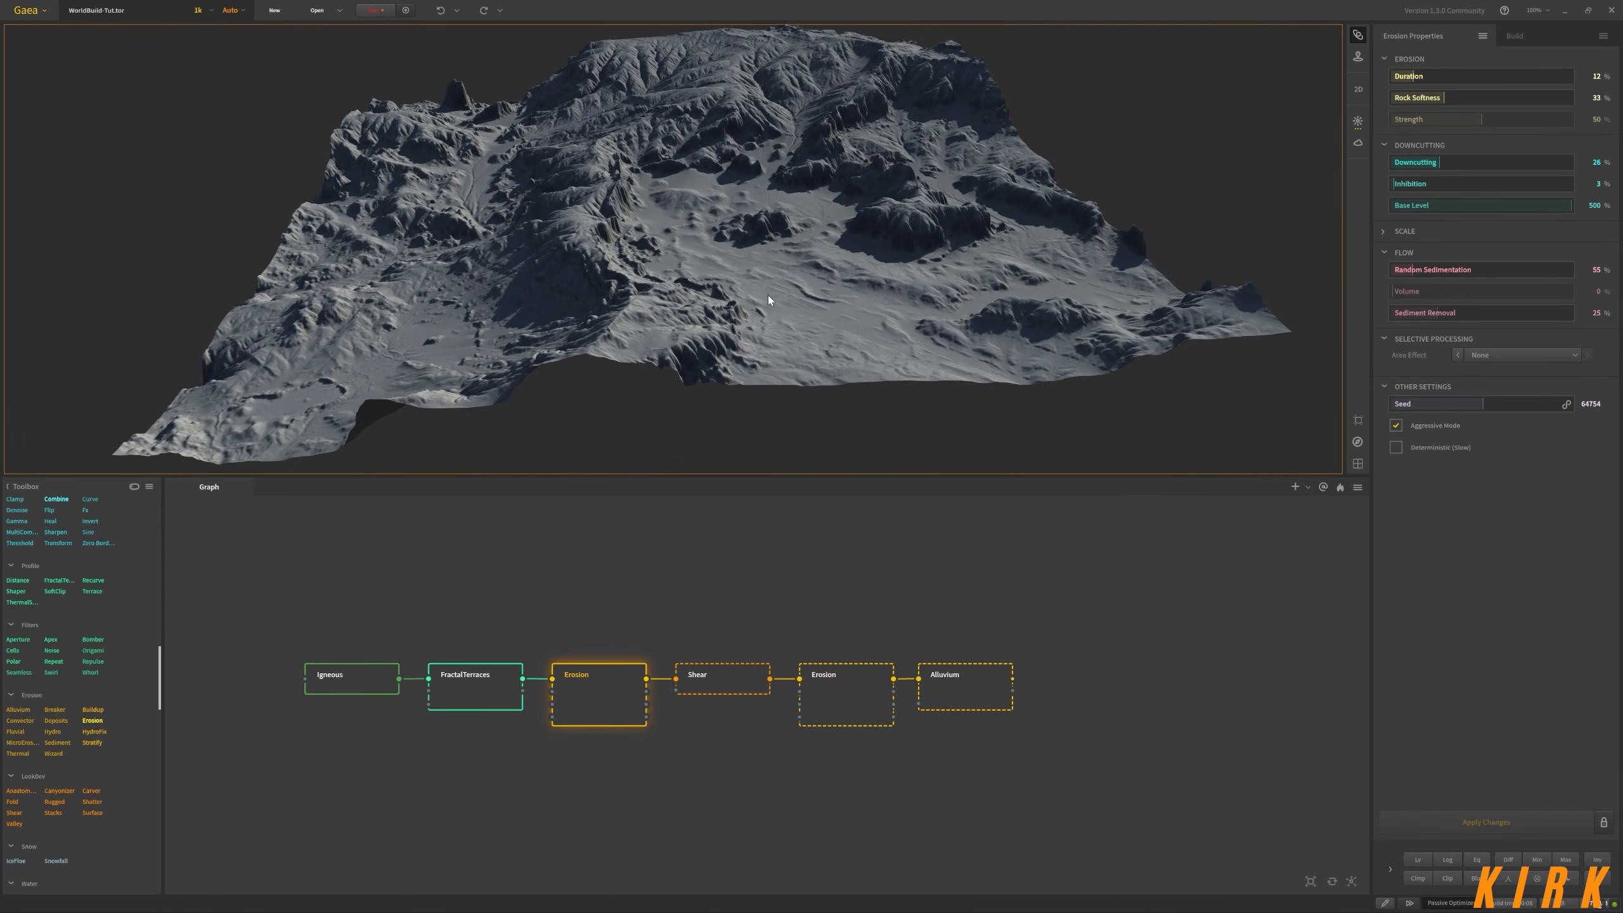
Preview the terrain through the Alluvium node and save the project
left_click(1009, 681)
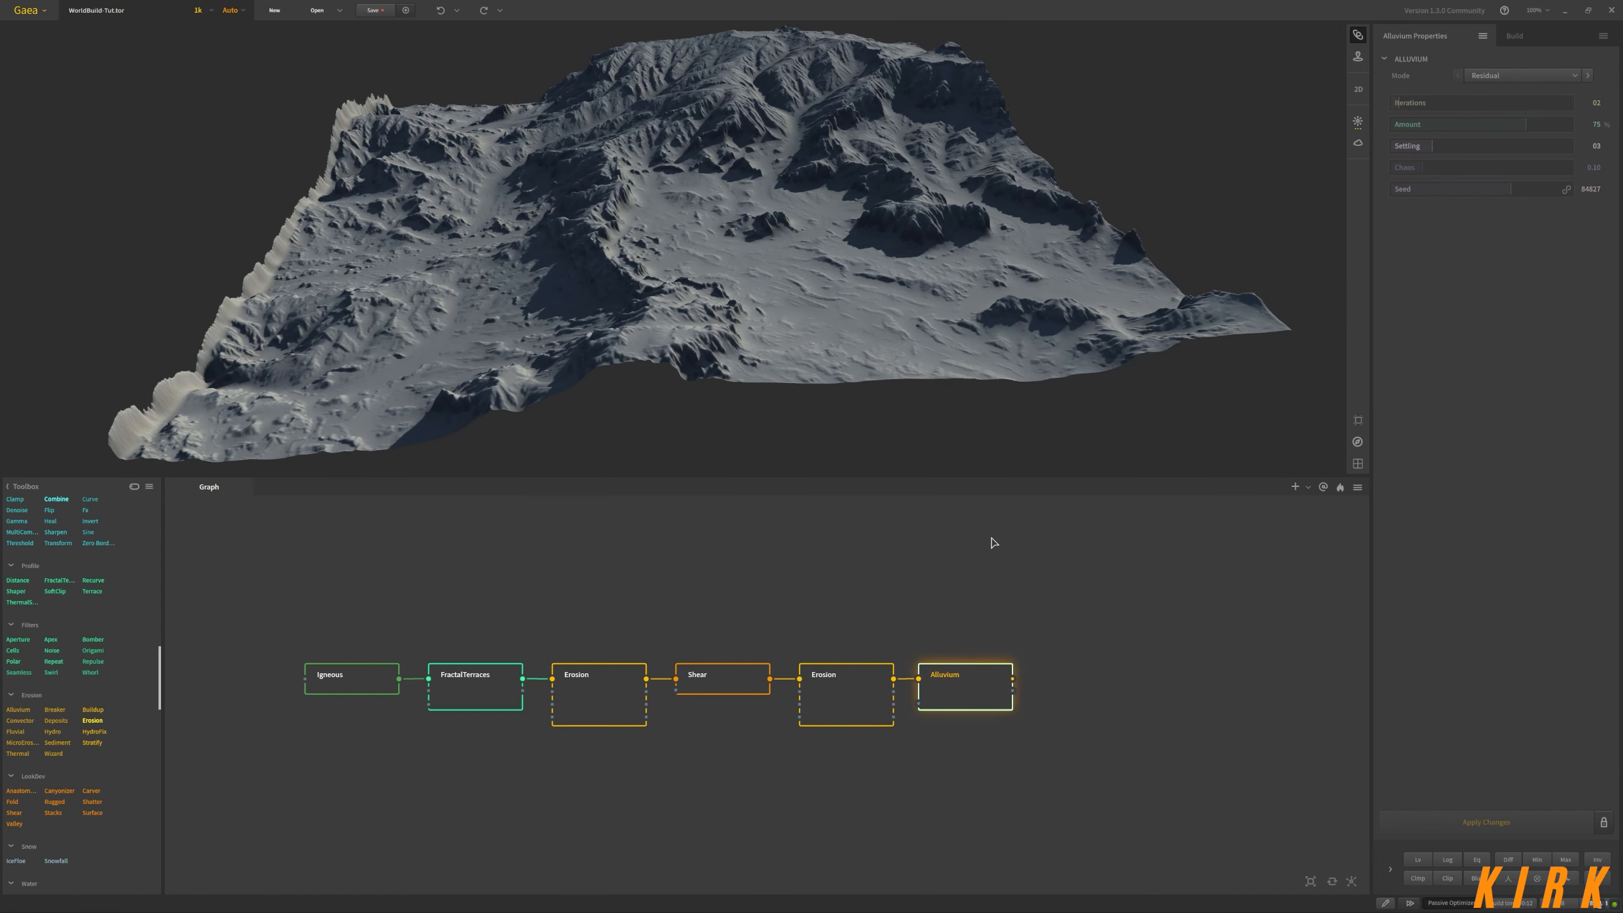
left_click_drag(776, 444, 725, 333)
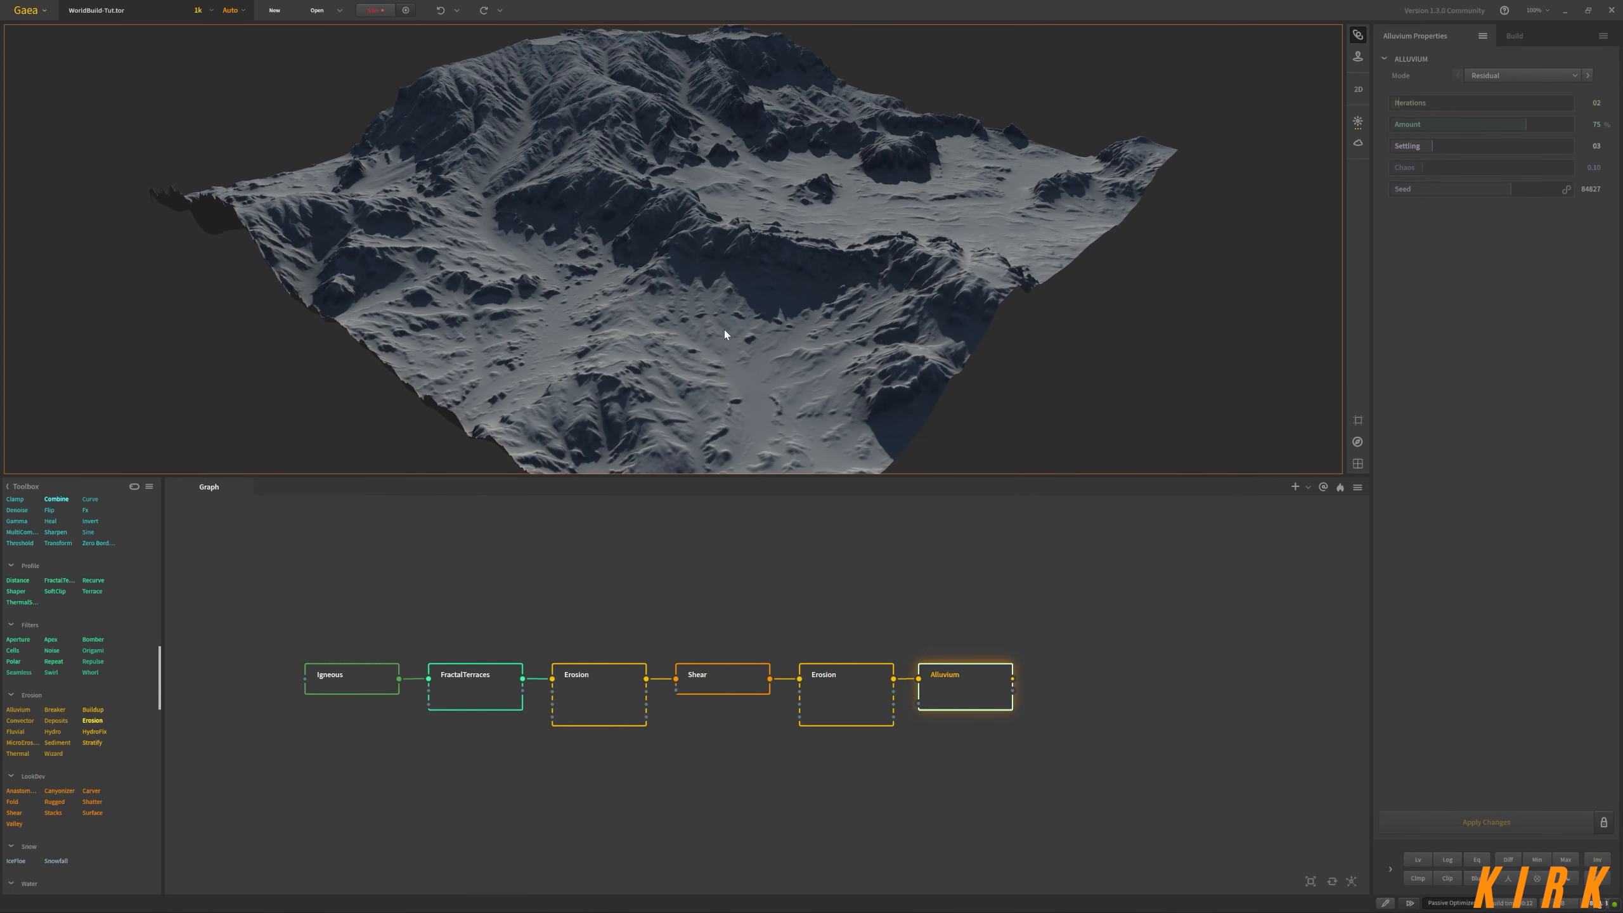
left_click(382, 11)
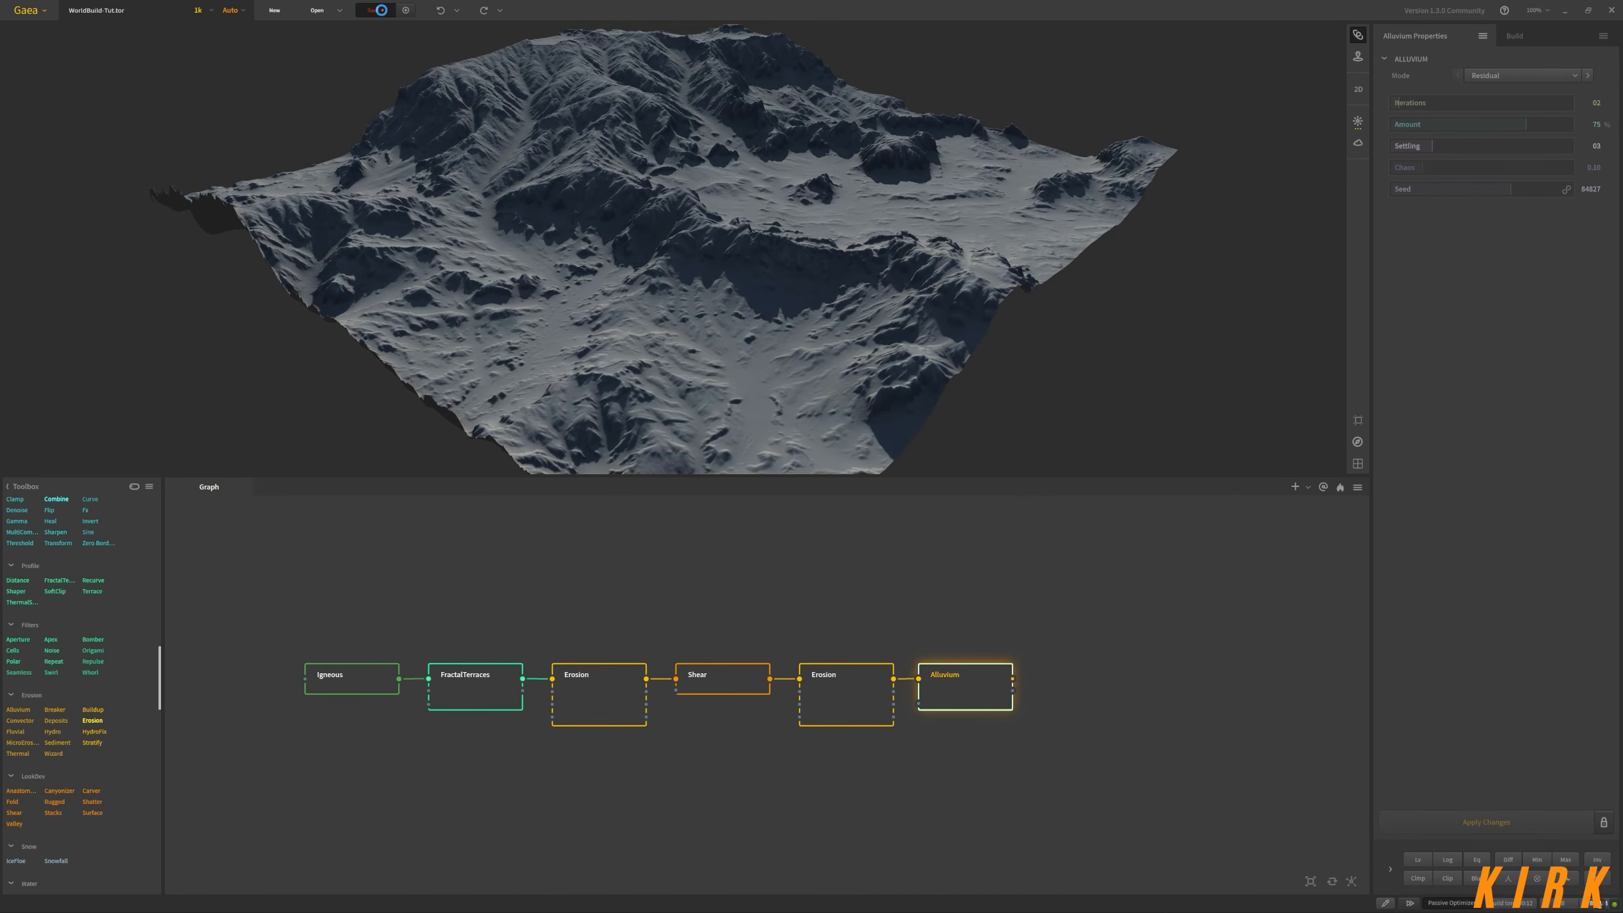
Examine the mountains, valleys and plain of the Alluvium result from several angles and distances
left_click_drag(589, 283, 395, 243)
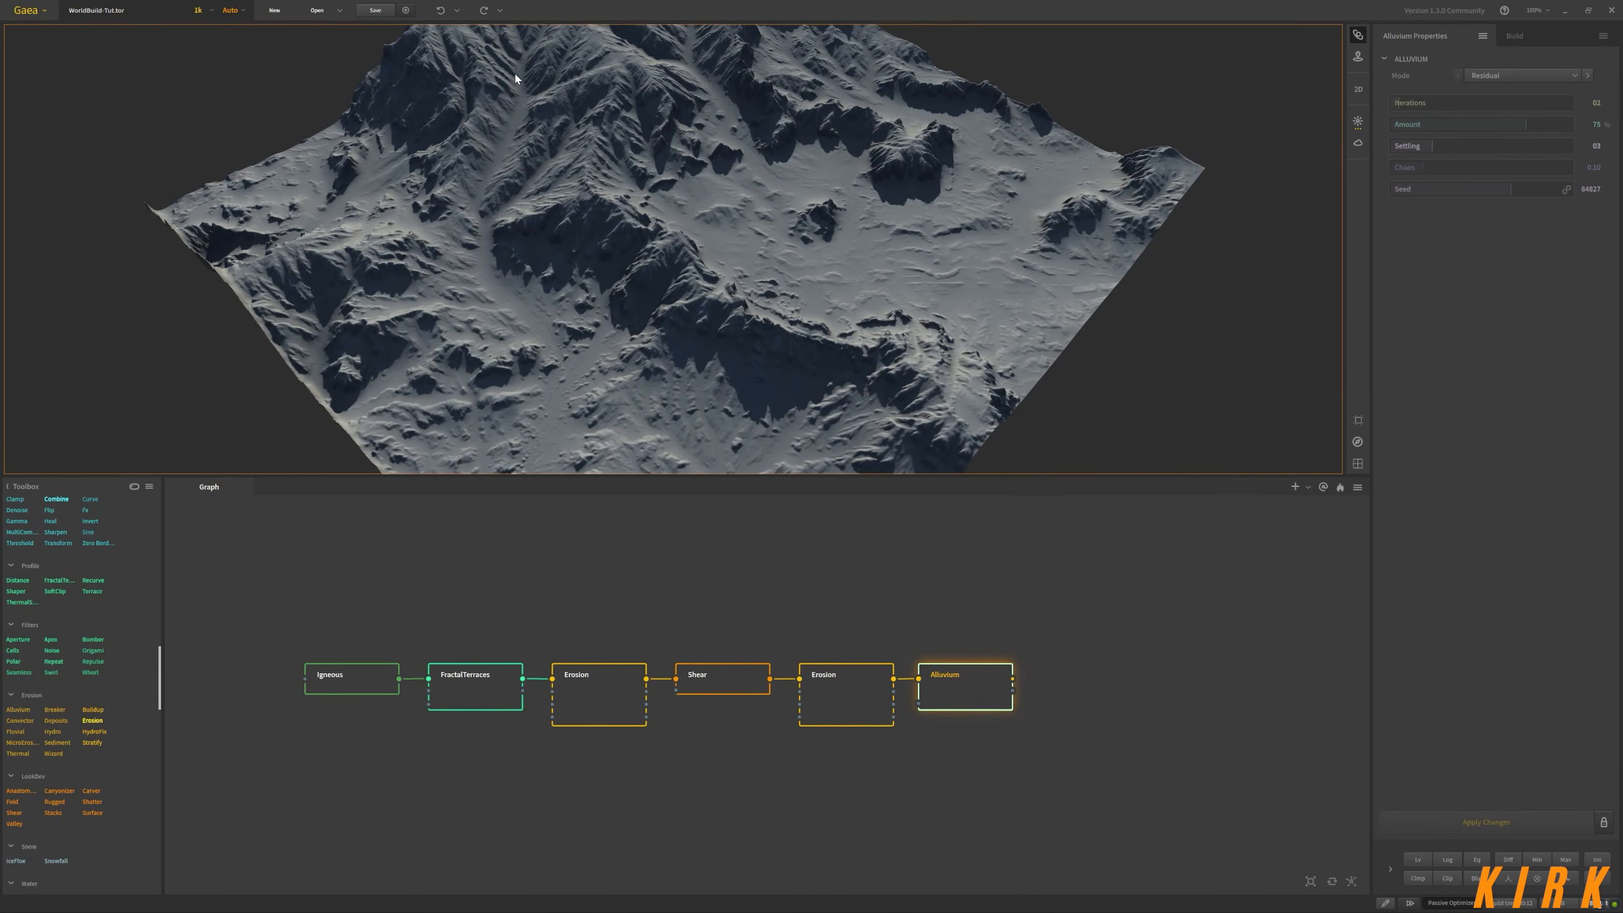
left_click_drag(553, 284, 559, 323)
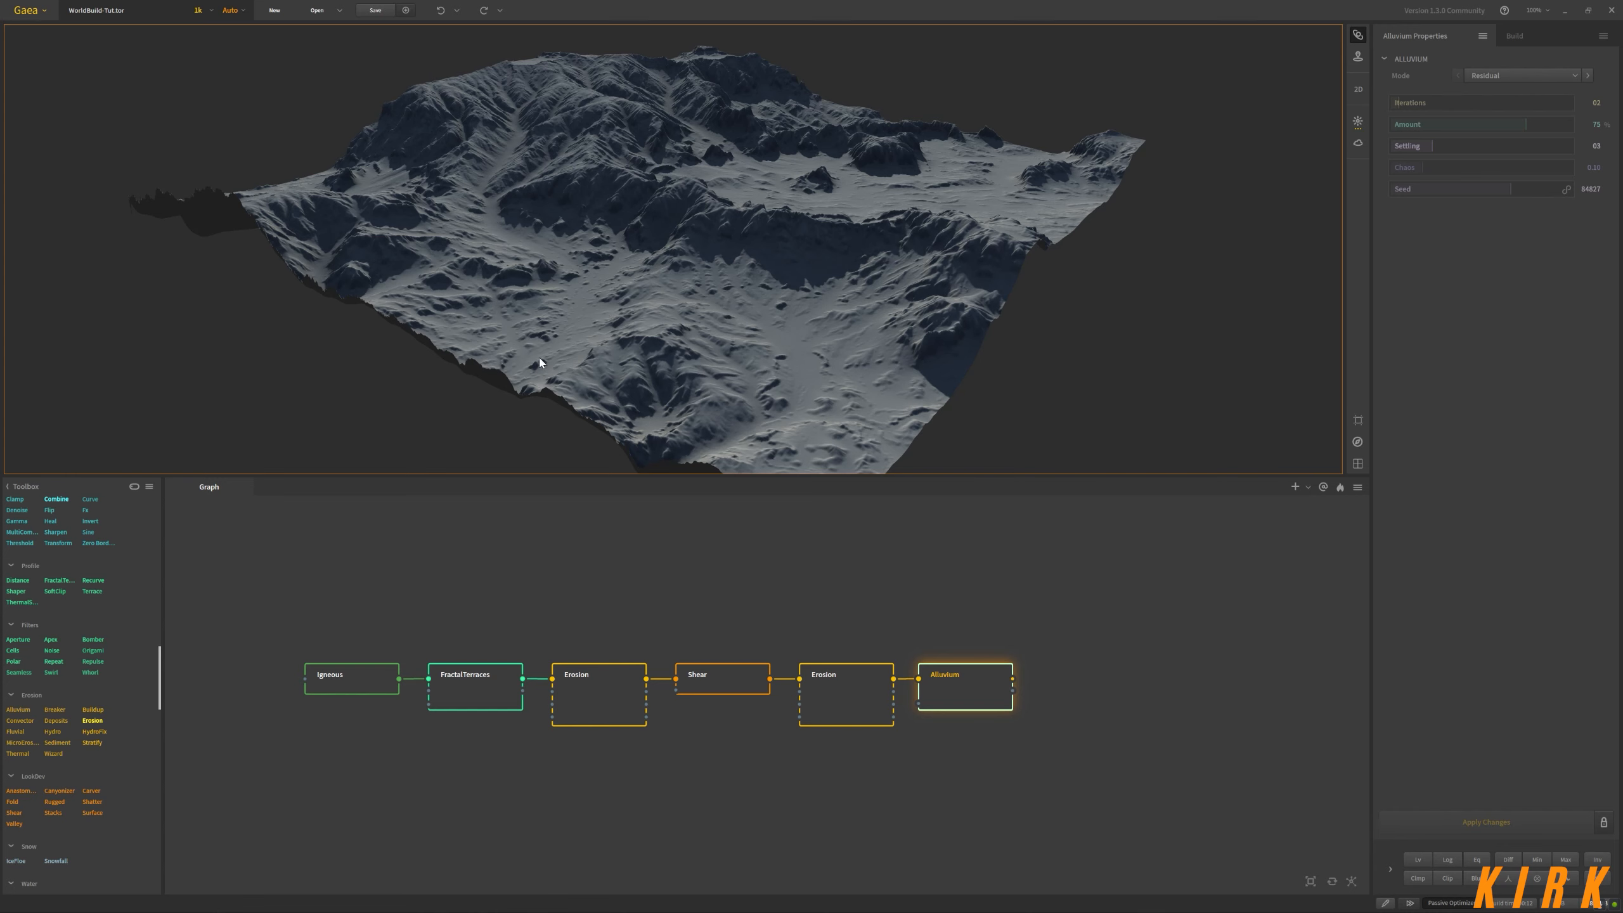
left_click_drag(682, 325, 760, 267)
scroll(686, 286, "up", 5)
scroll(684, 285, "down", 3)
scroll(789, 247, "down", 5)
scroll(751, 232, "up", 5)
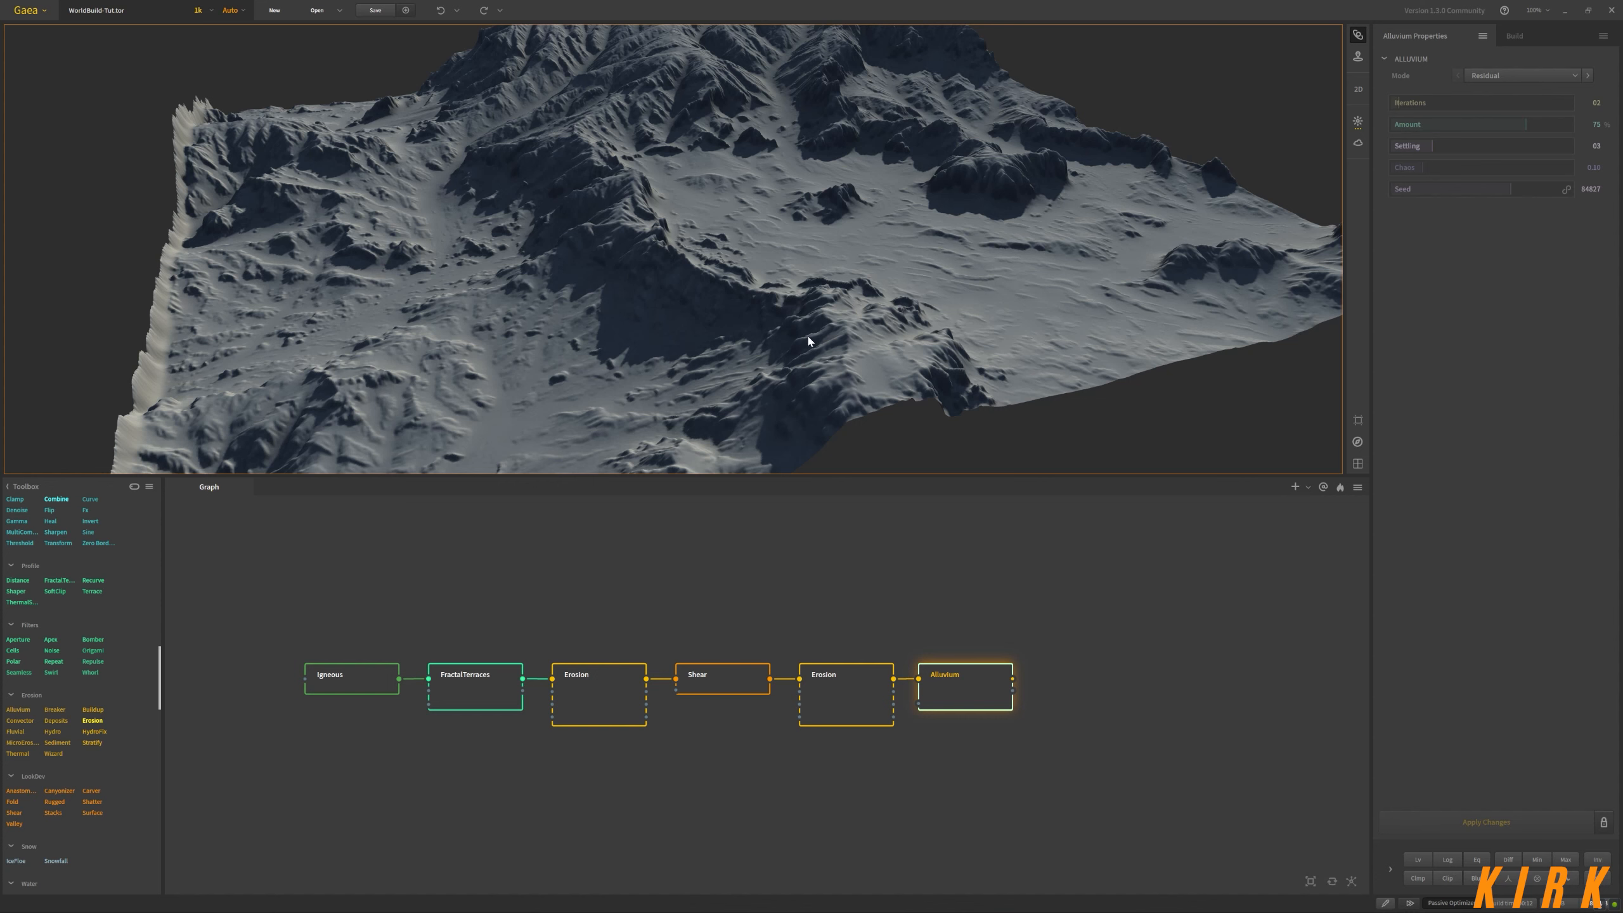
left_click_drag(897, 310, 842, 174)
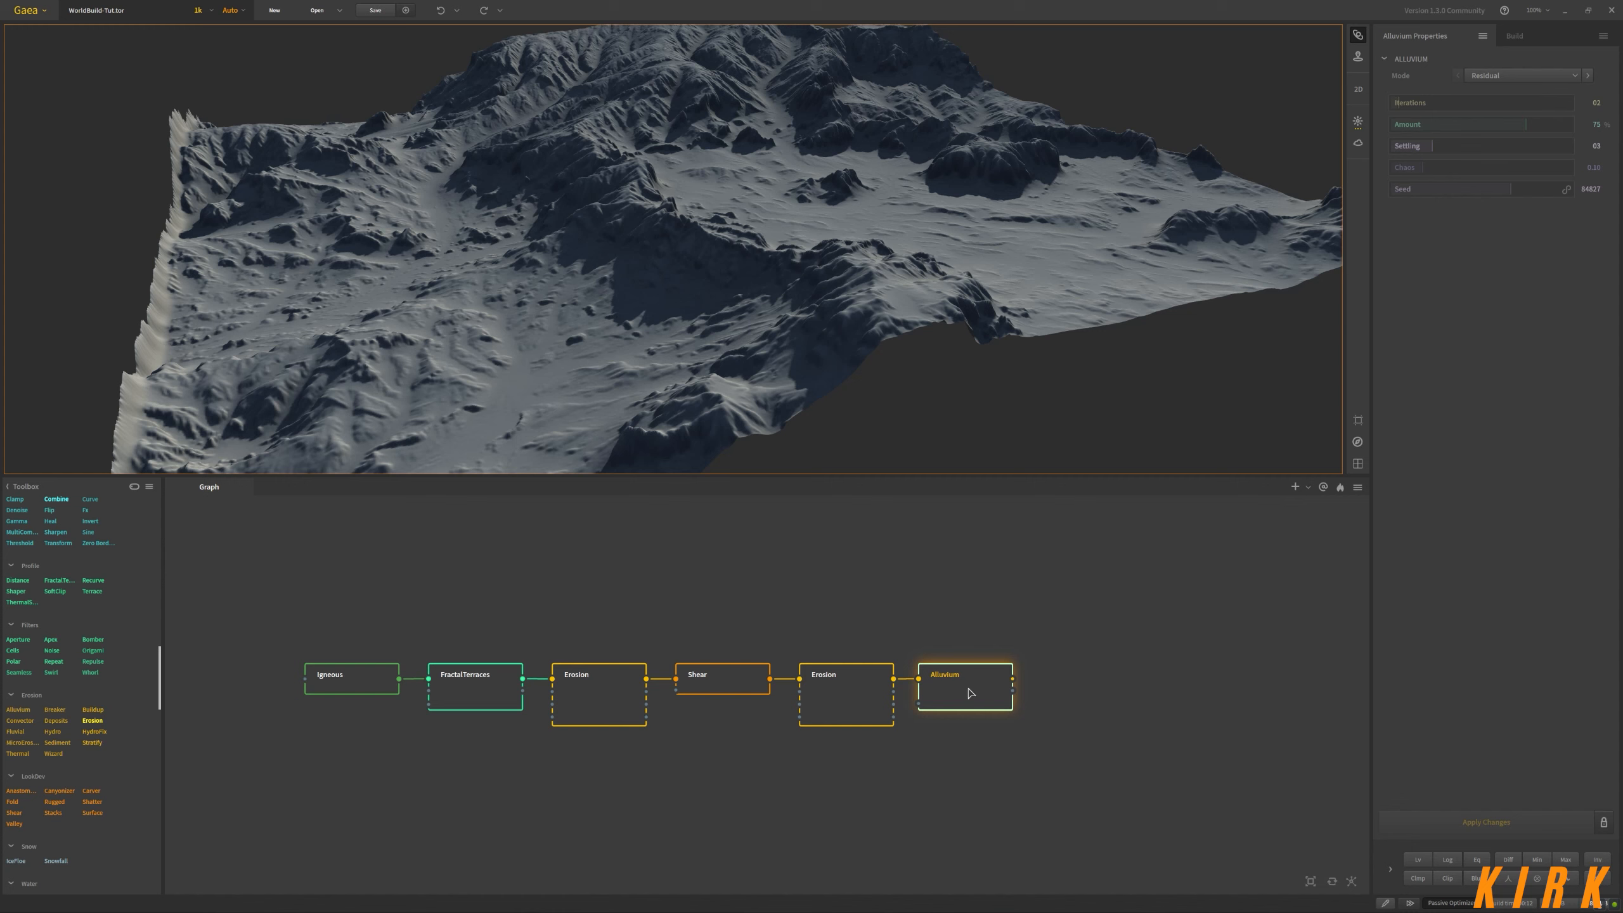
Make room in the graph beyond the node chain and pin the Alluvium node as underlay
left_click_drag(1063, 586, 316, 780)
left_click_drag(626, 694, 407, 692)
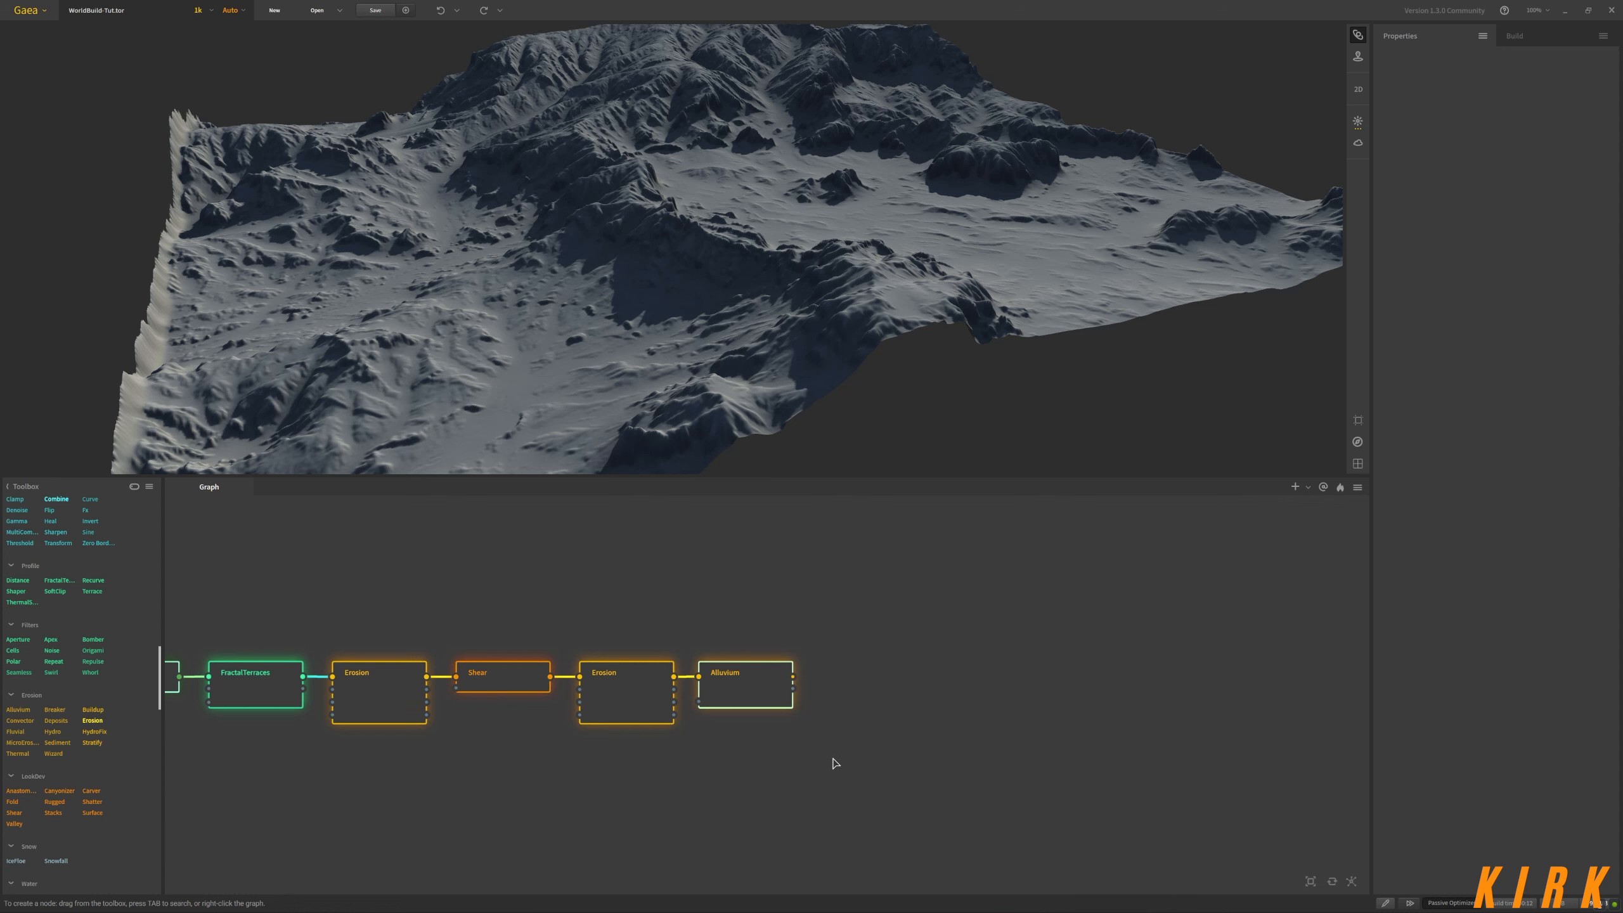
middle_click_drag(938, 750, 787, 785)
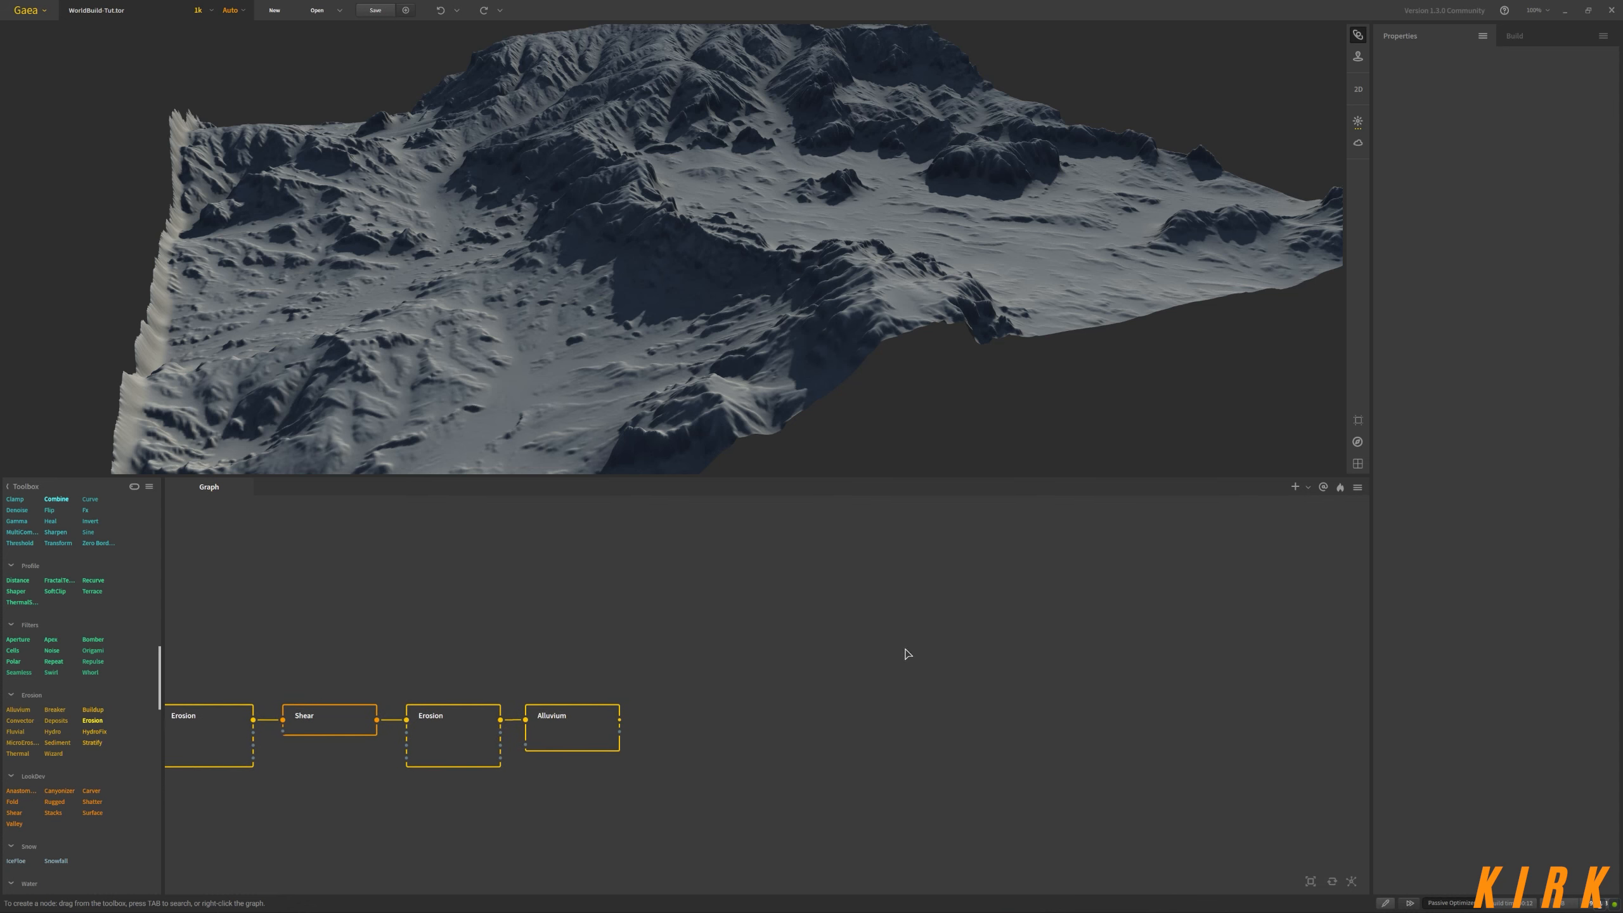
right_click(595, 729)
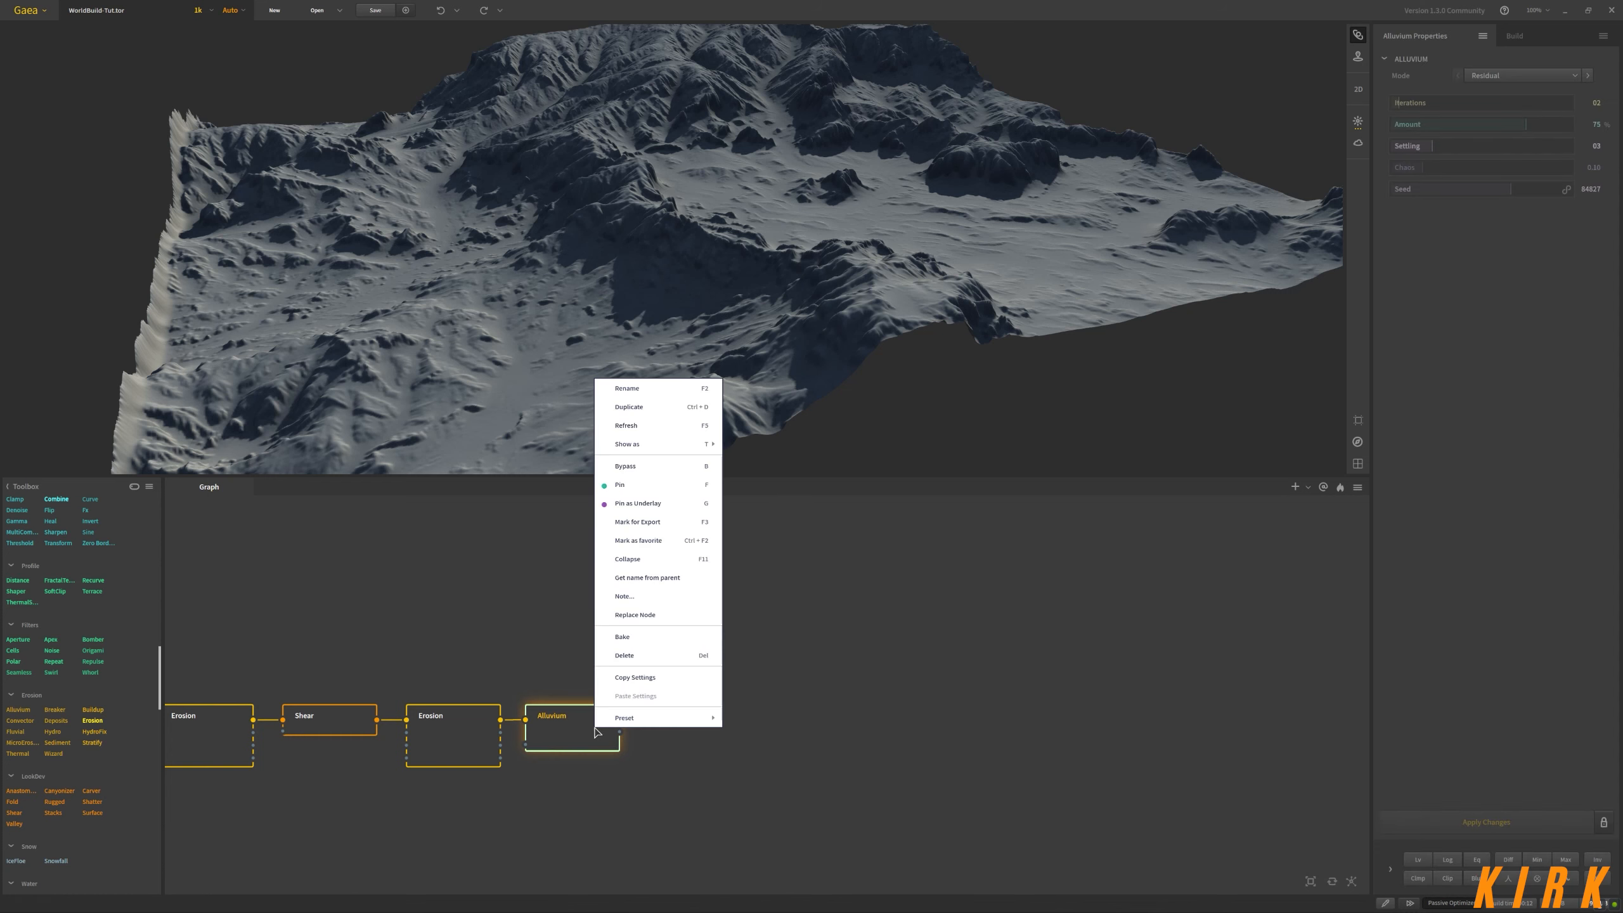
left_click(661, 505)
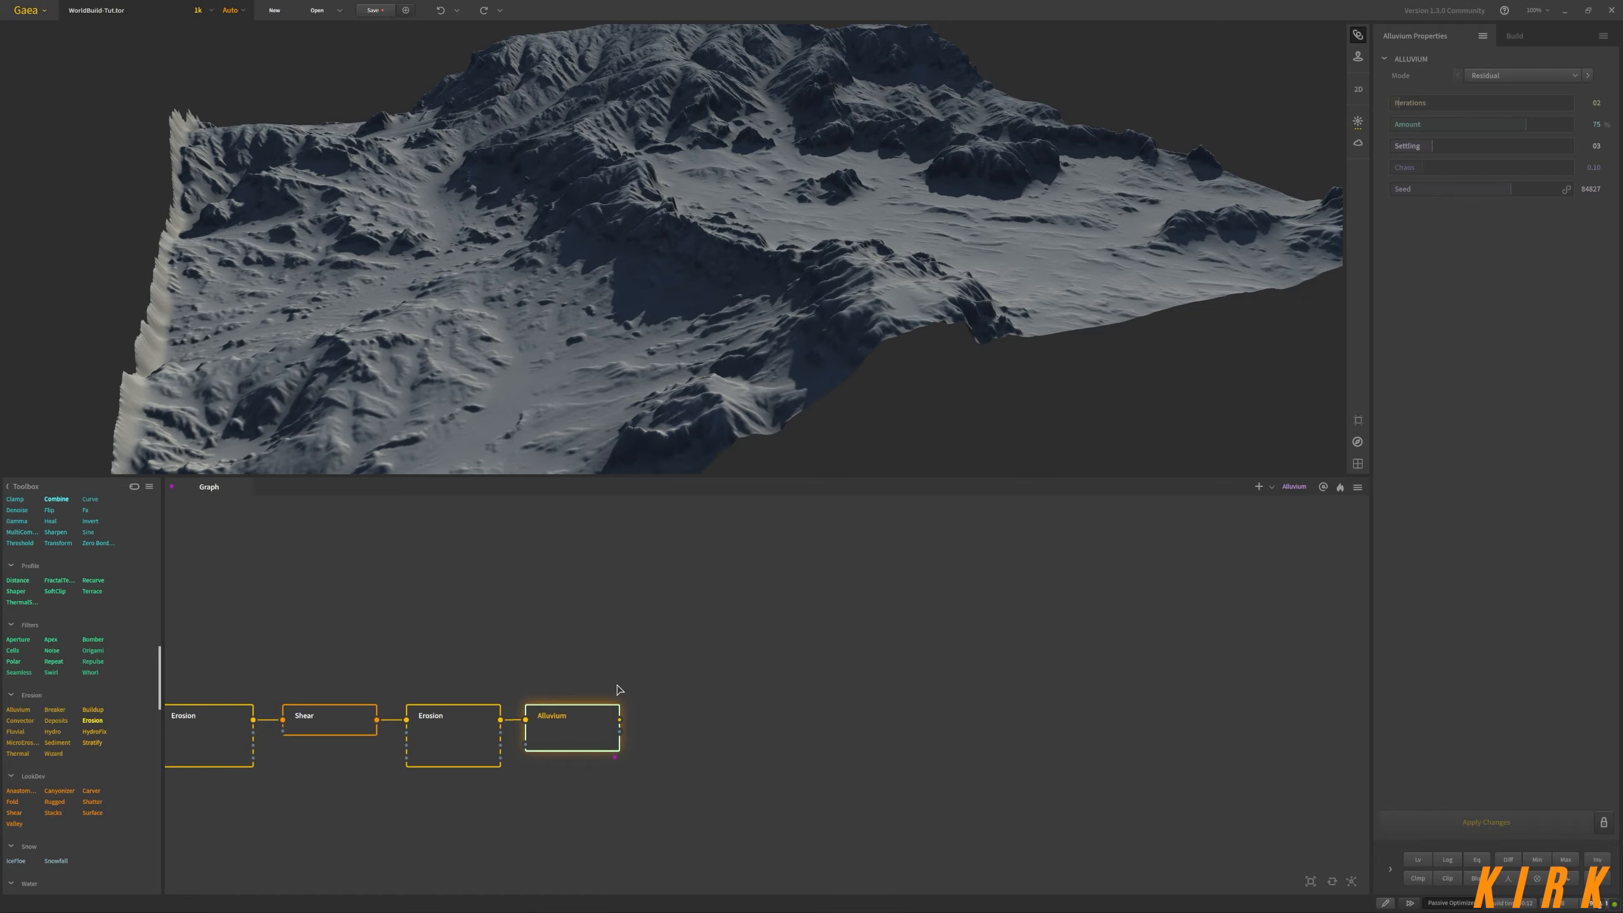
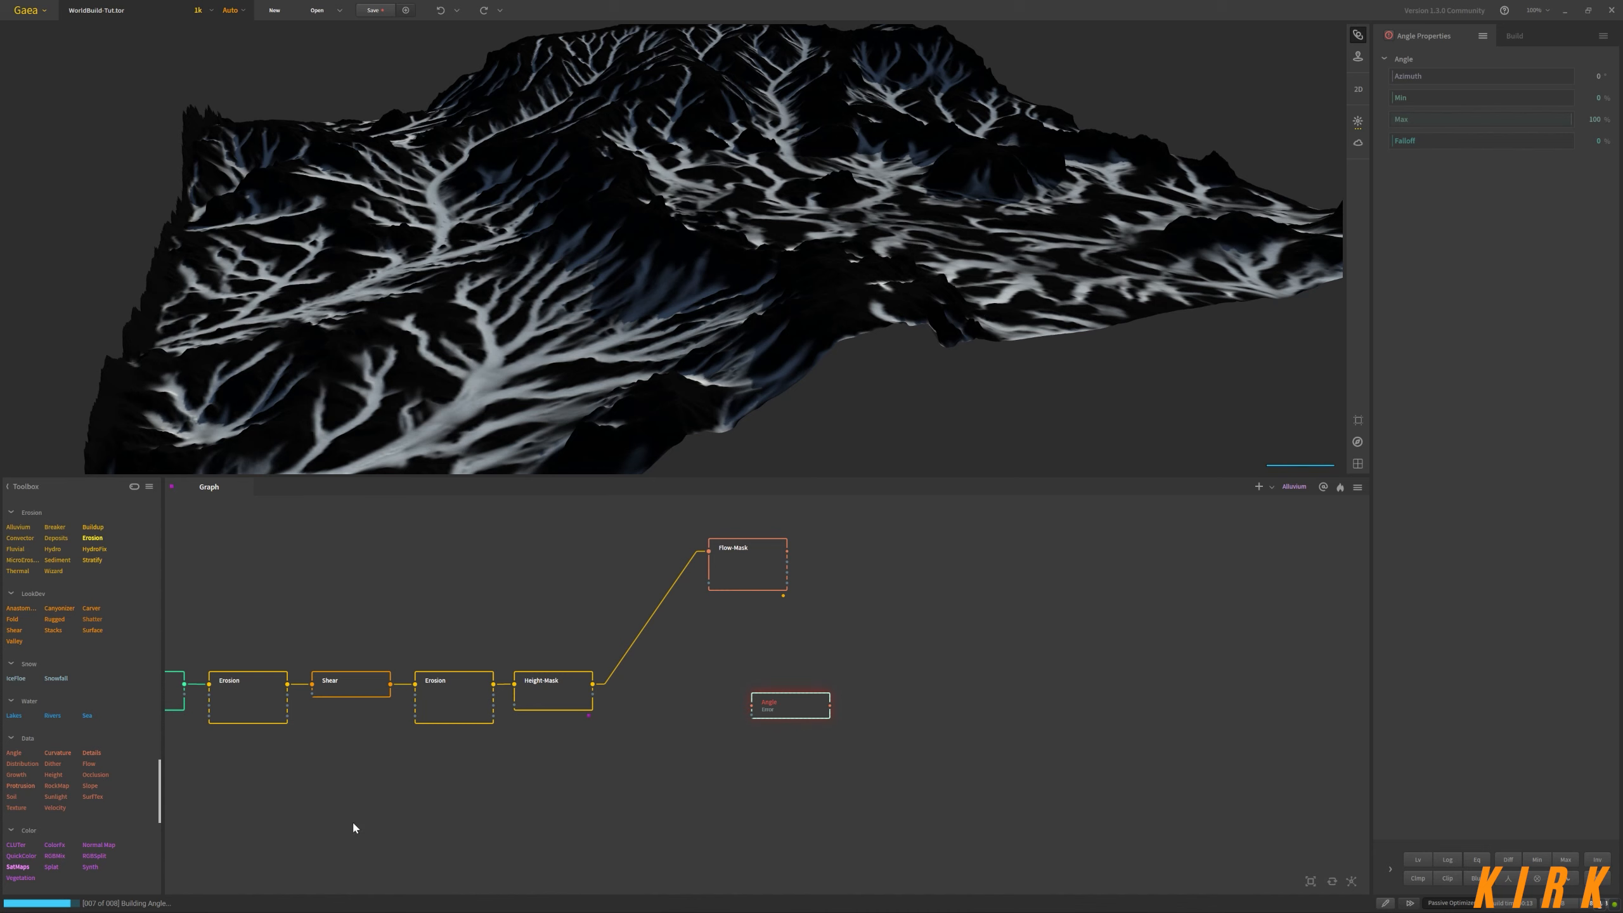
Add Height and Slope nodes below the Angle node, connect the Height Mask output to Angle and align Angle with the chain
left_click_drag(96, 785, 818, 791)
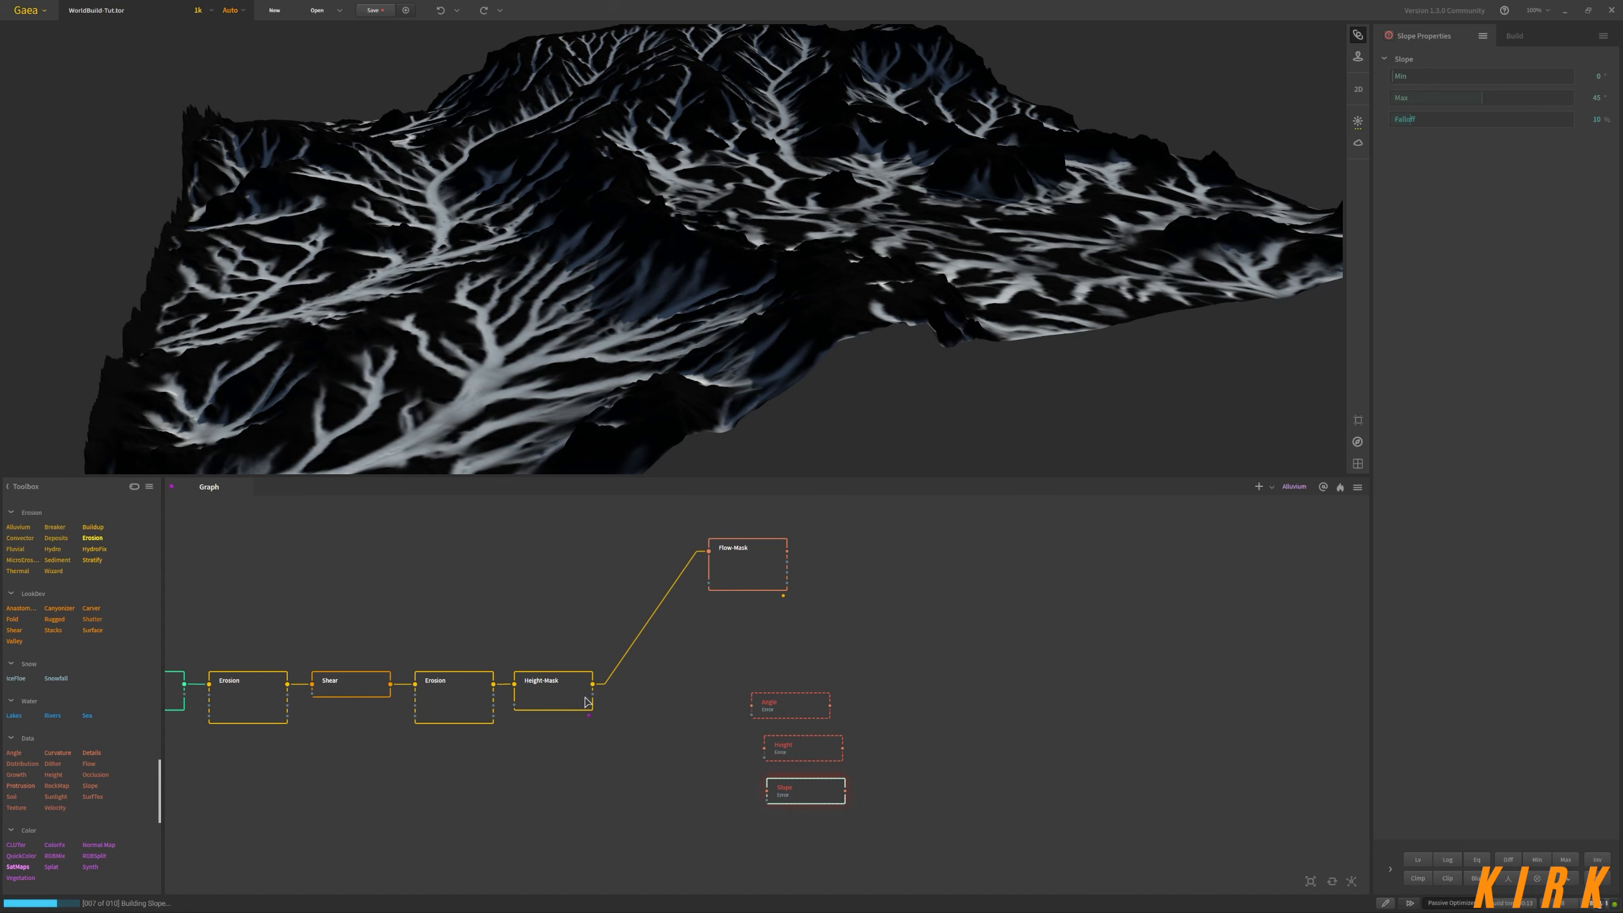
left_click_drag(592, 684, 753, 706)
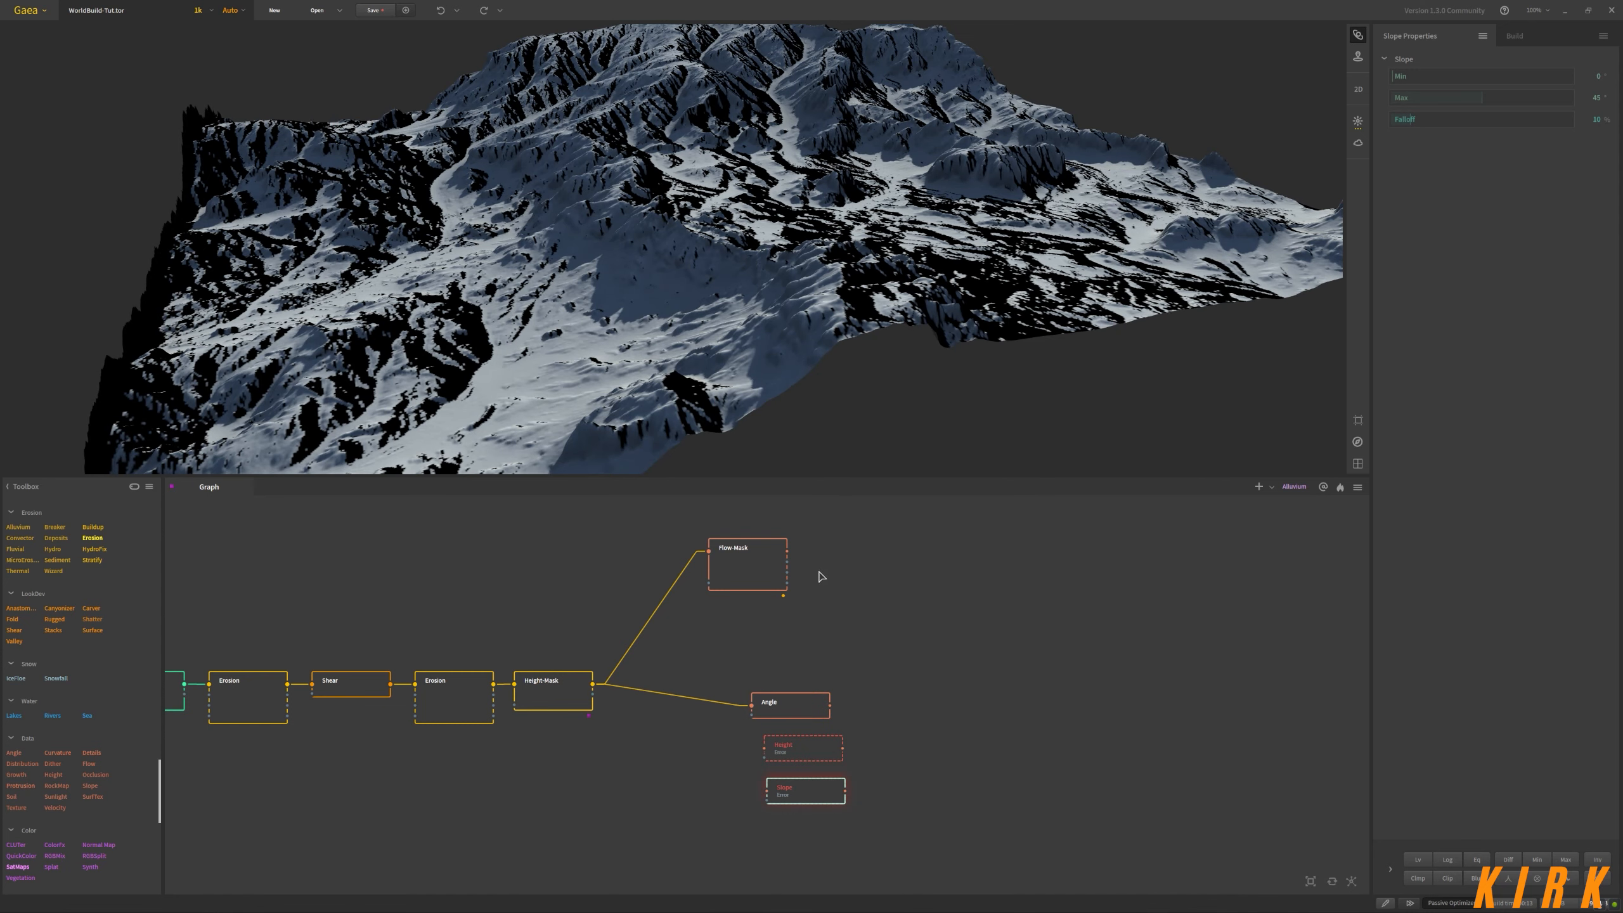
mouse_move(790, 709)
left_mouse_down()
mouse_move(806, 661)
mouse_move(804, 689)
mouse_move(783, 688)
left_mouse_up()
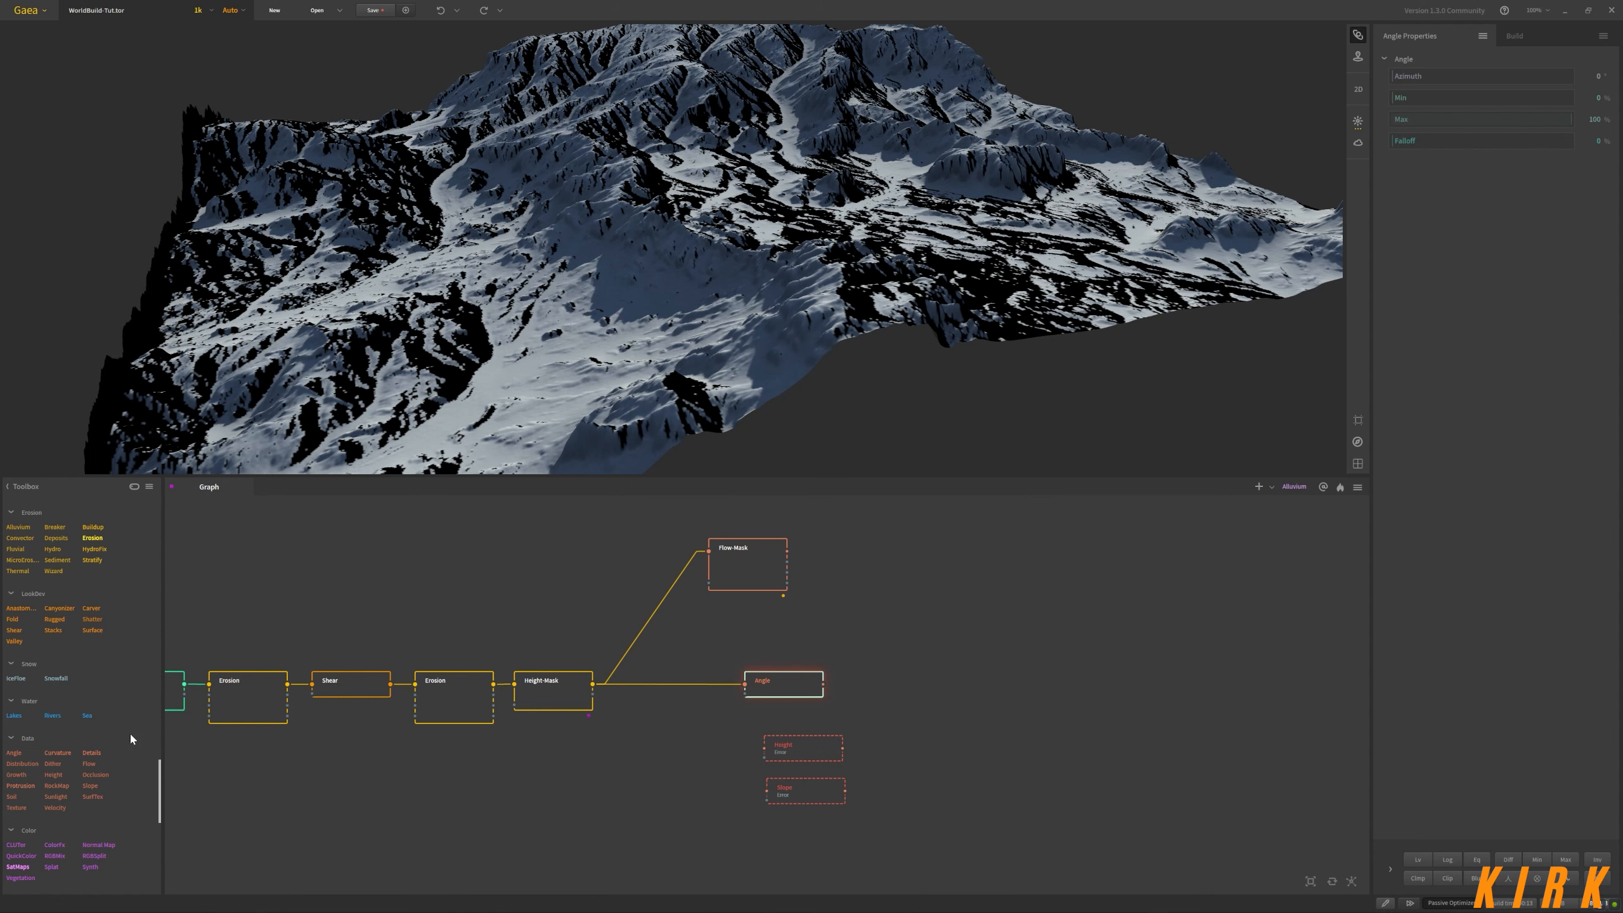
Set the Angle node's Min to 45% and its Azimuth to 94°
left_click_drag(695, 327, 772, 258)
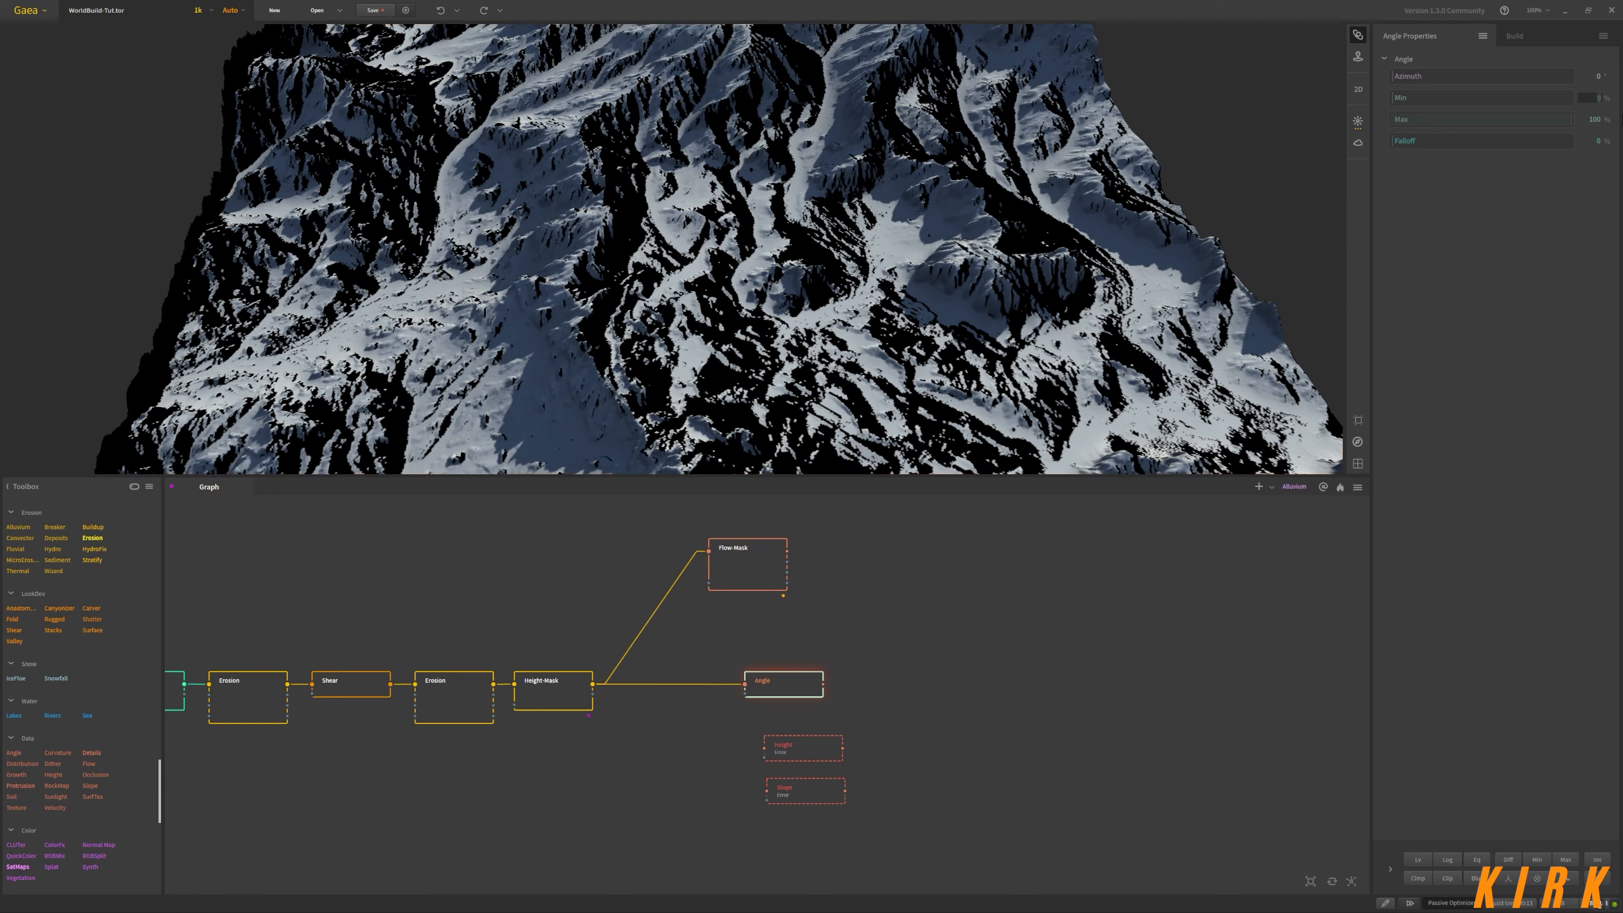
key("Return")
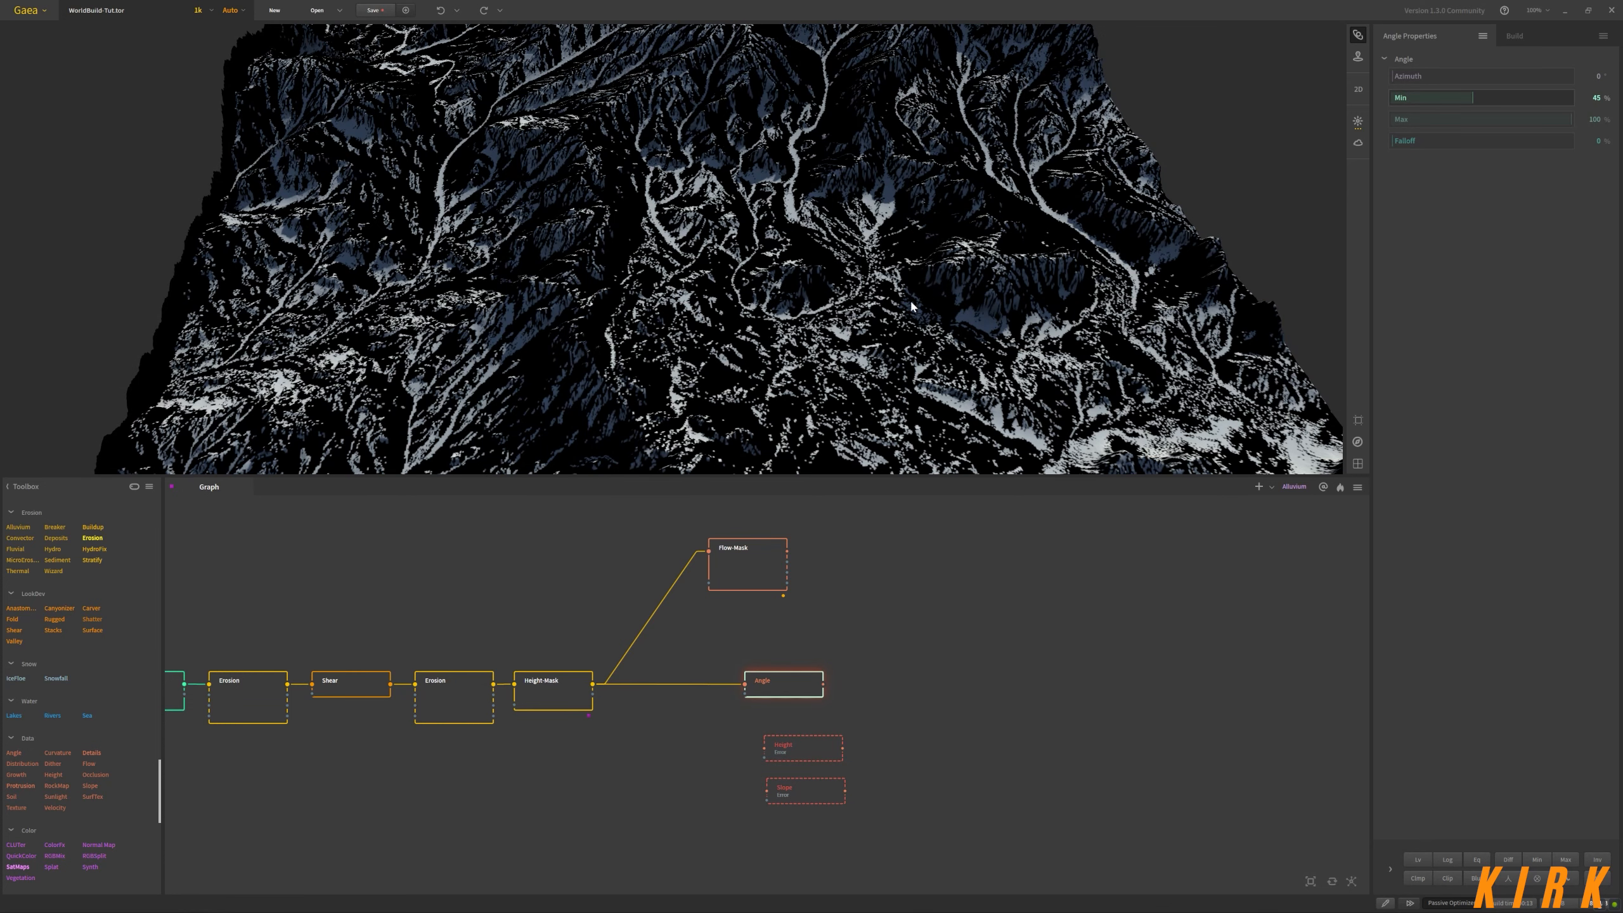
mouse_move(826, 351)
left_mouse_down()
mouse_move(594, 338)
mouse_move(826, 332)
left_mouse_up()
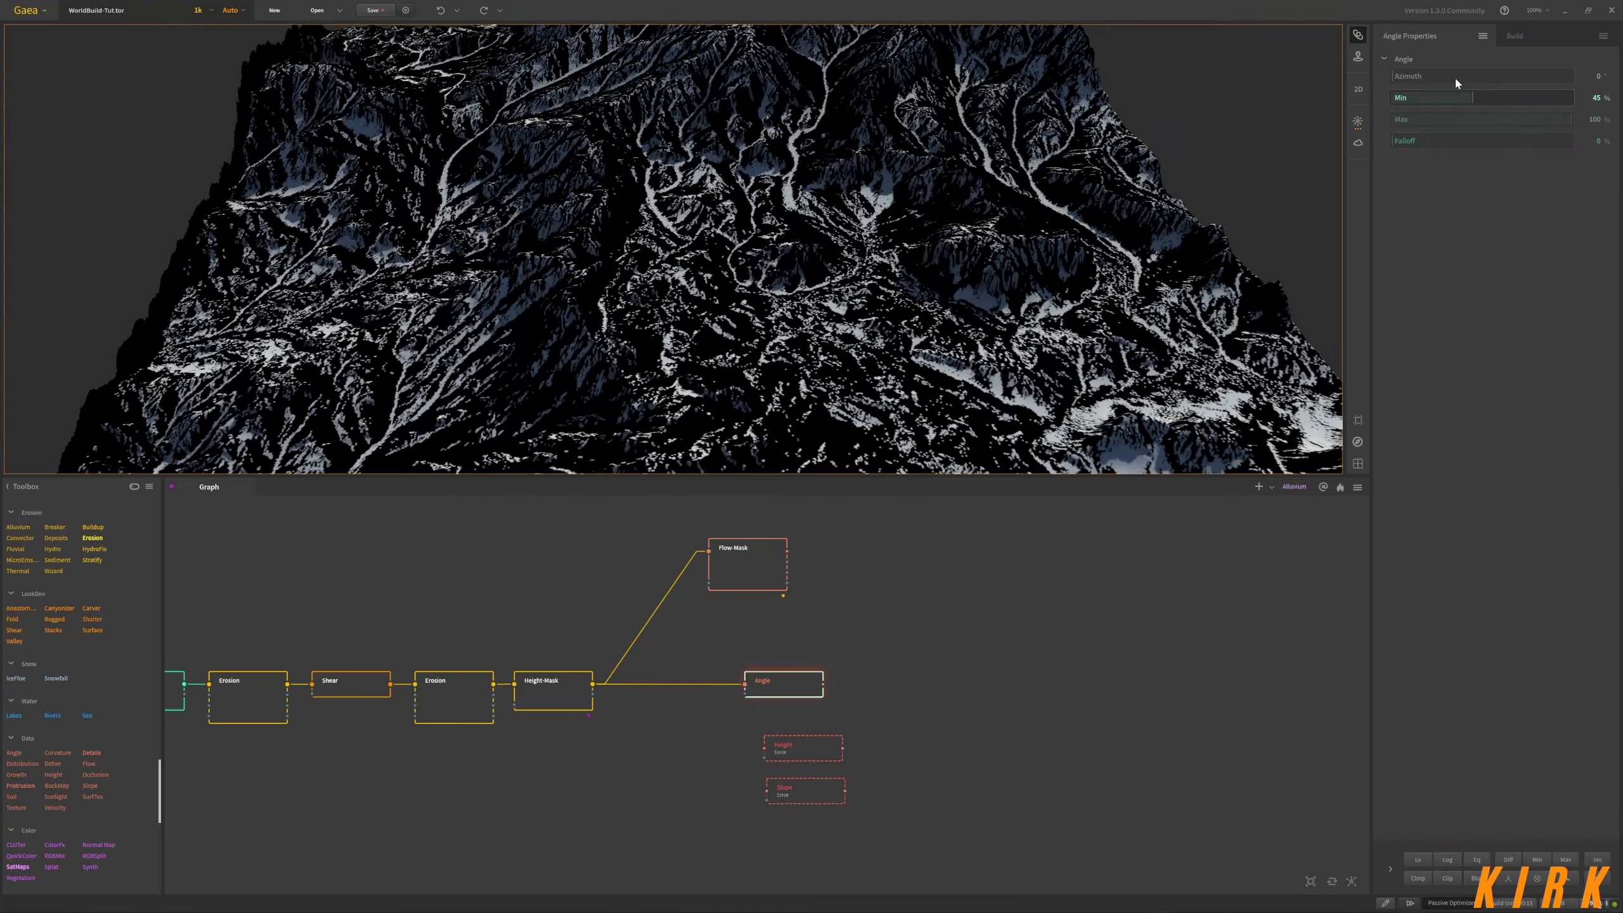
left_click(1440, 78)
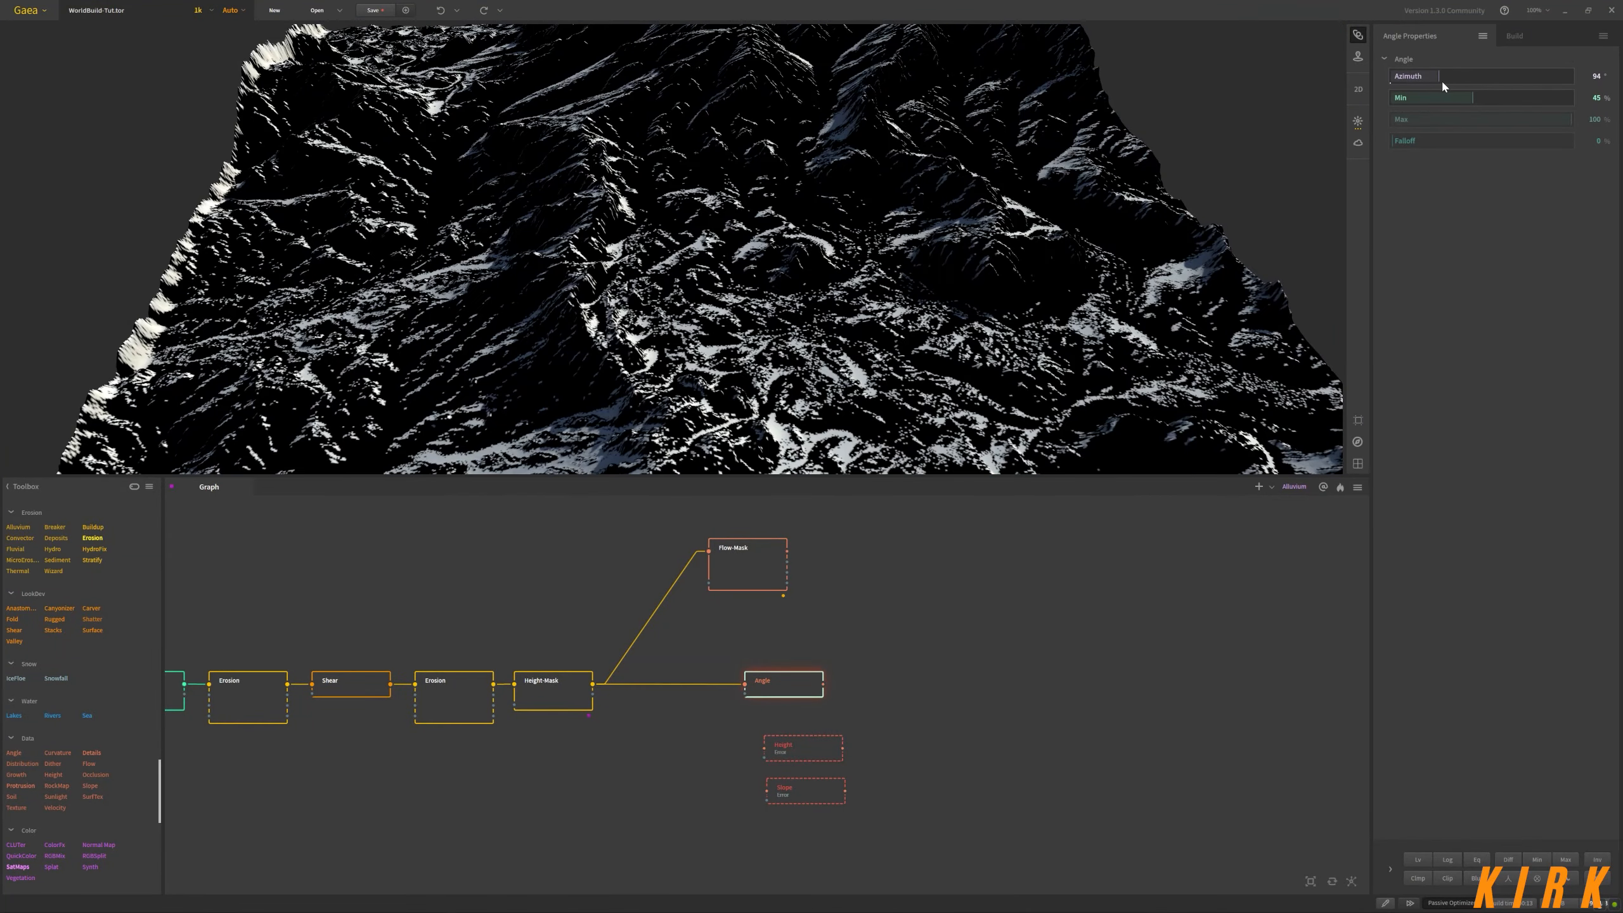
mouse_move(970, 271)
left_mouse_down()
mouse_move(1073, 279)
mouse_move(942, 259)
mouse_move(961, 266)
left_mouse_up()
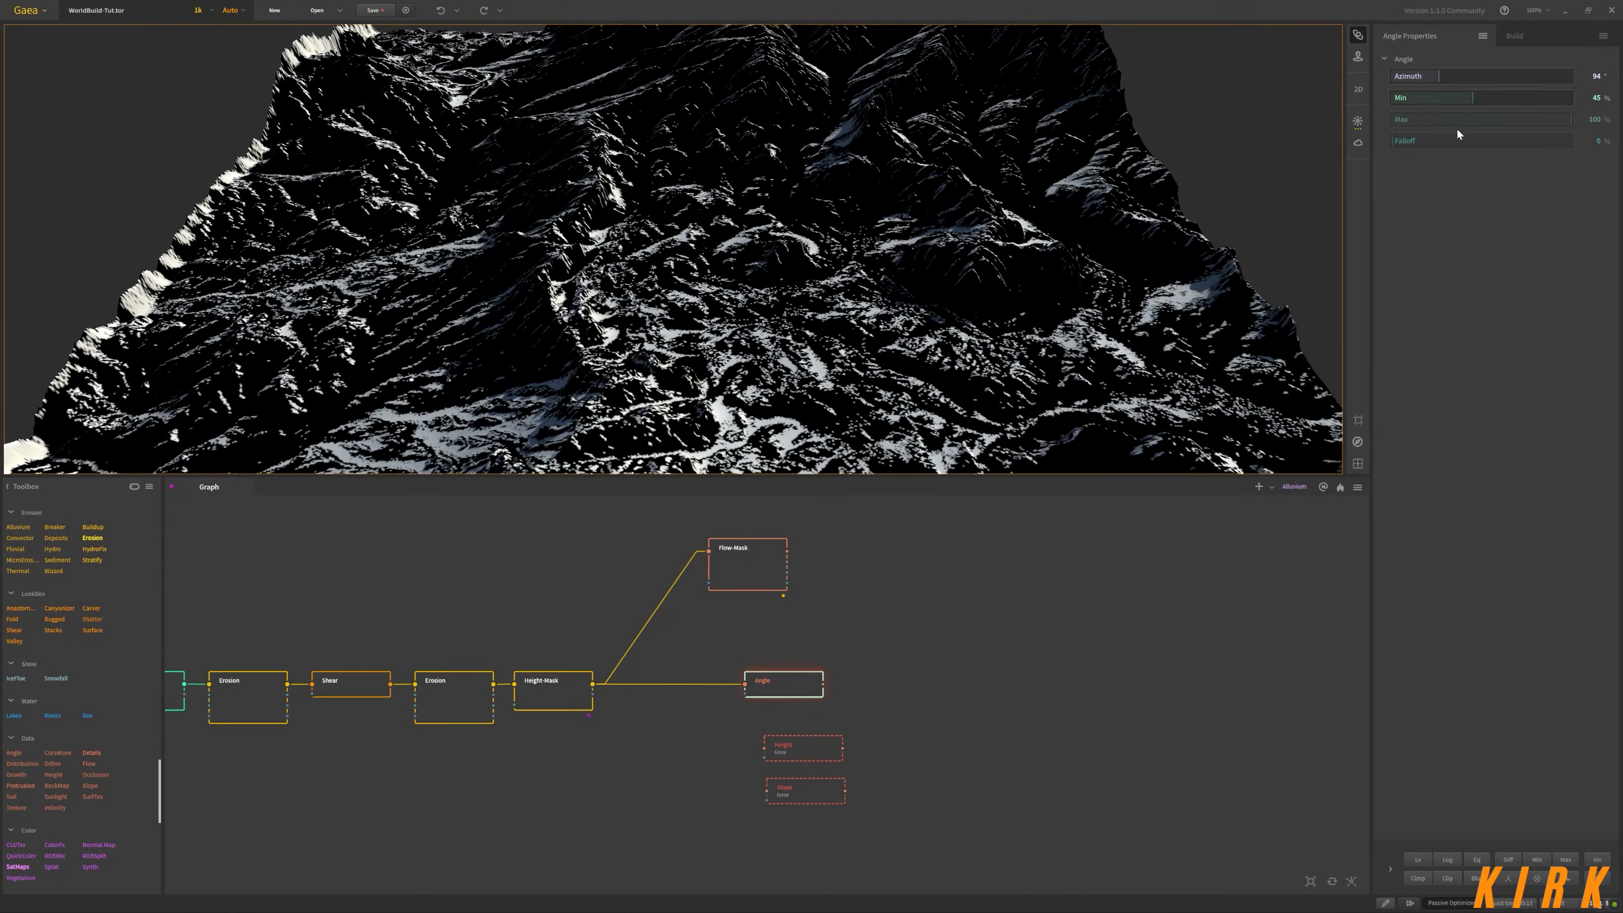
Raise the Angle node's Min to 76% and move the node up, just below and beyond the Flow Mask node
left_click_drag(1499, 100, 1527, 100)
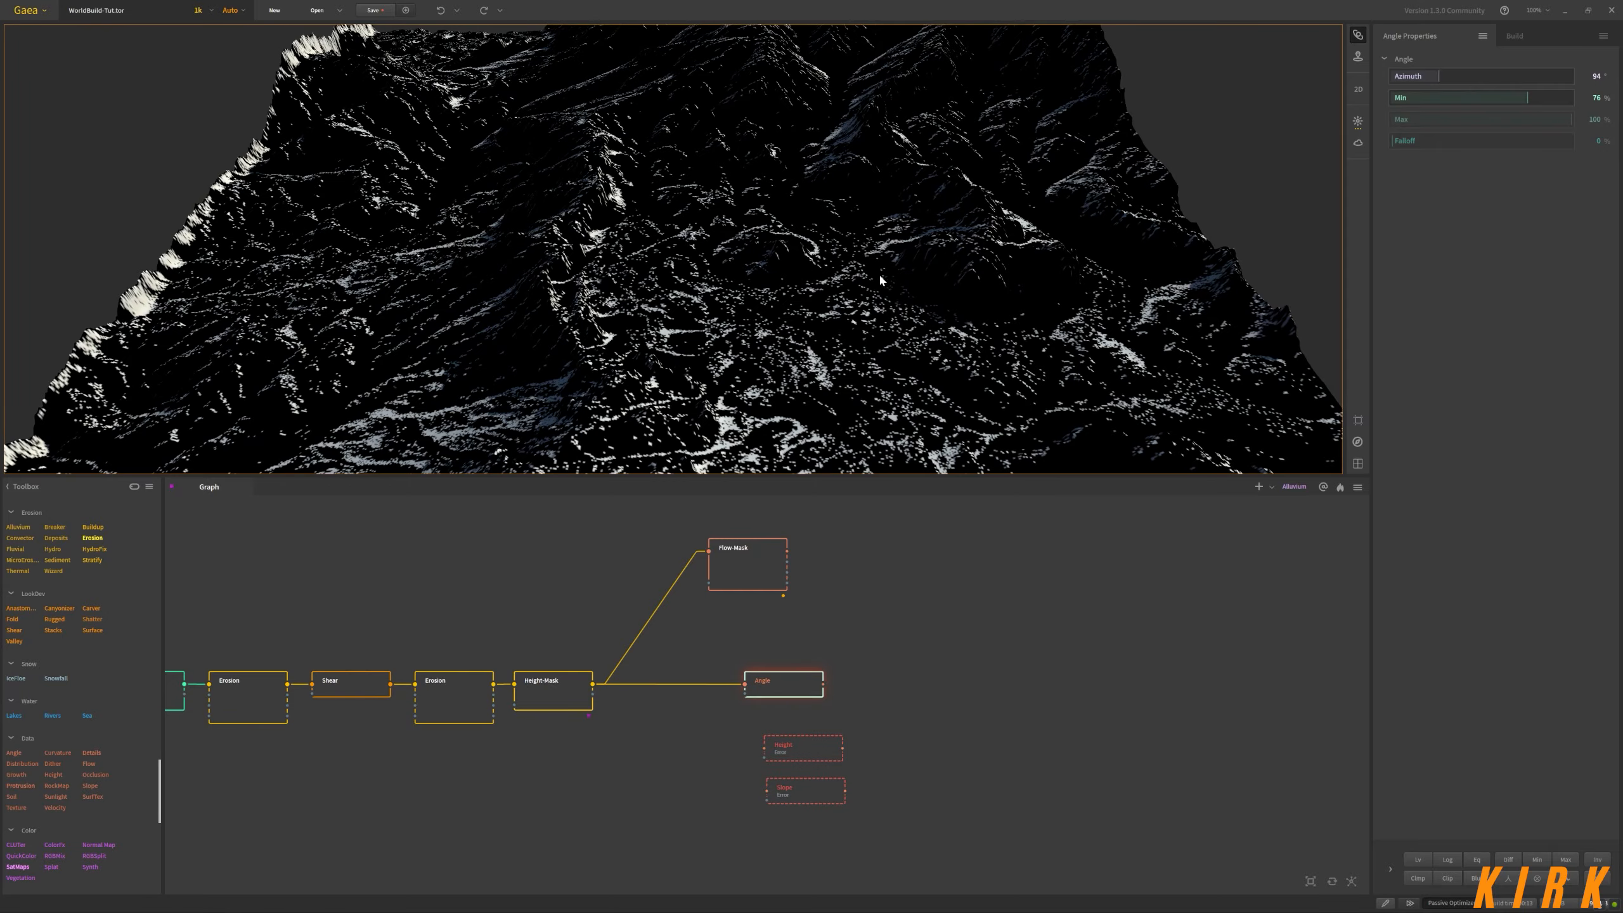
mouse_move(881, 279)
left_mouse_down()
mouse_move(939, 278)
mouse_move(868, 289)
mouse_move(901, 274)
left_mouse_up()
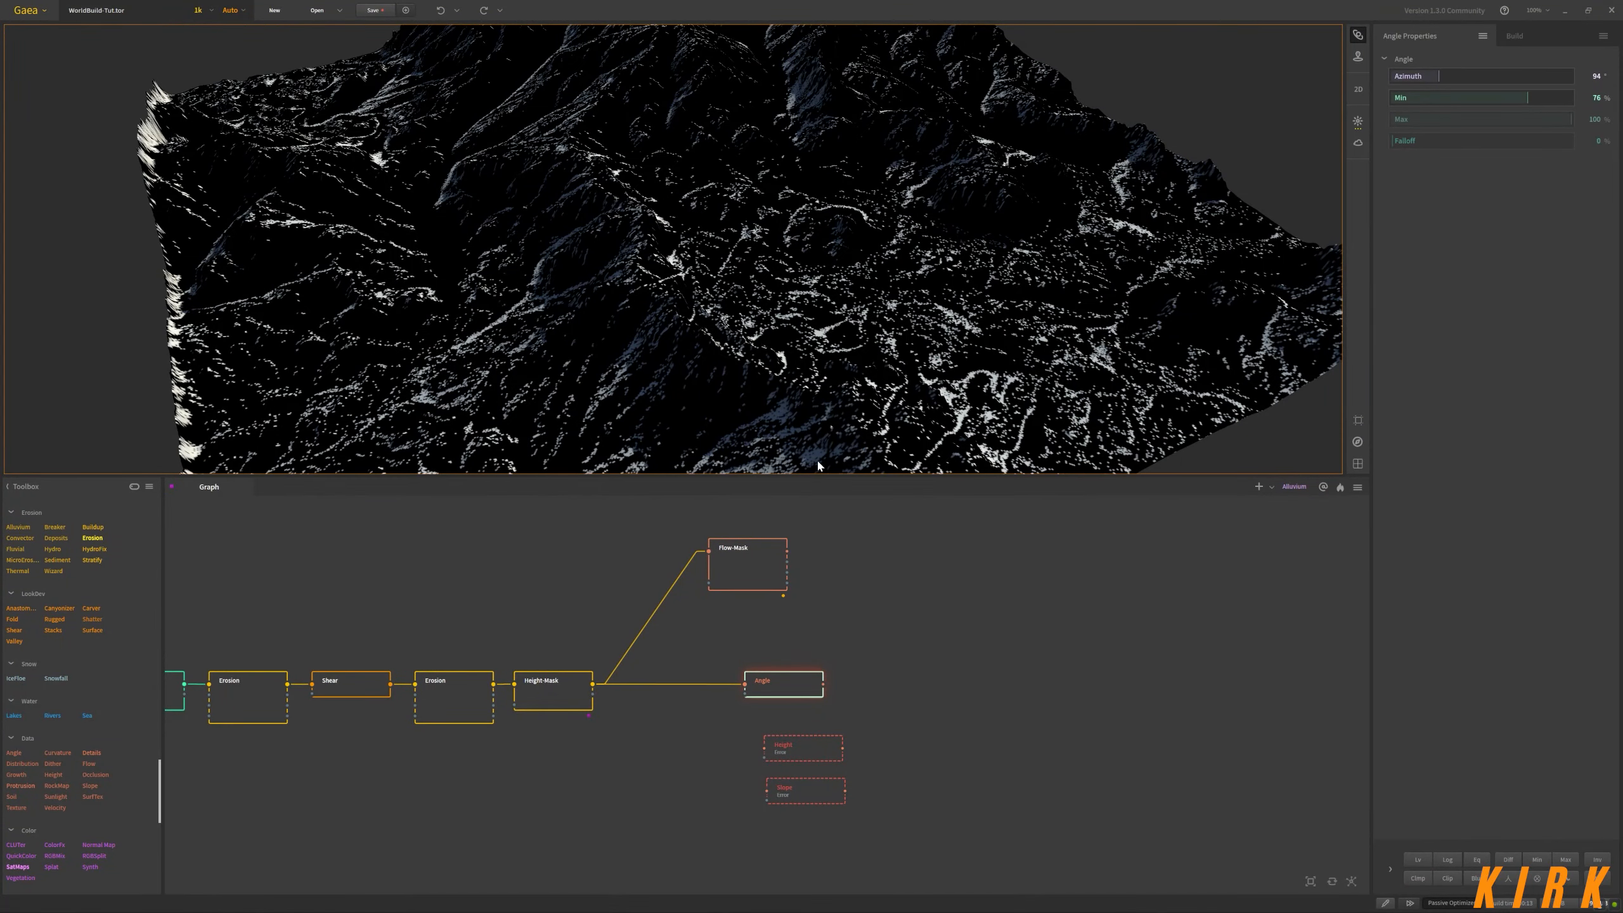
left_click_drag(791, 692, 870, 648)
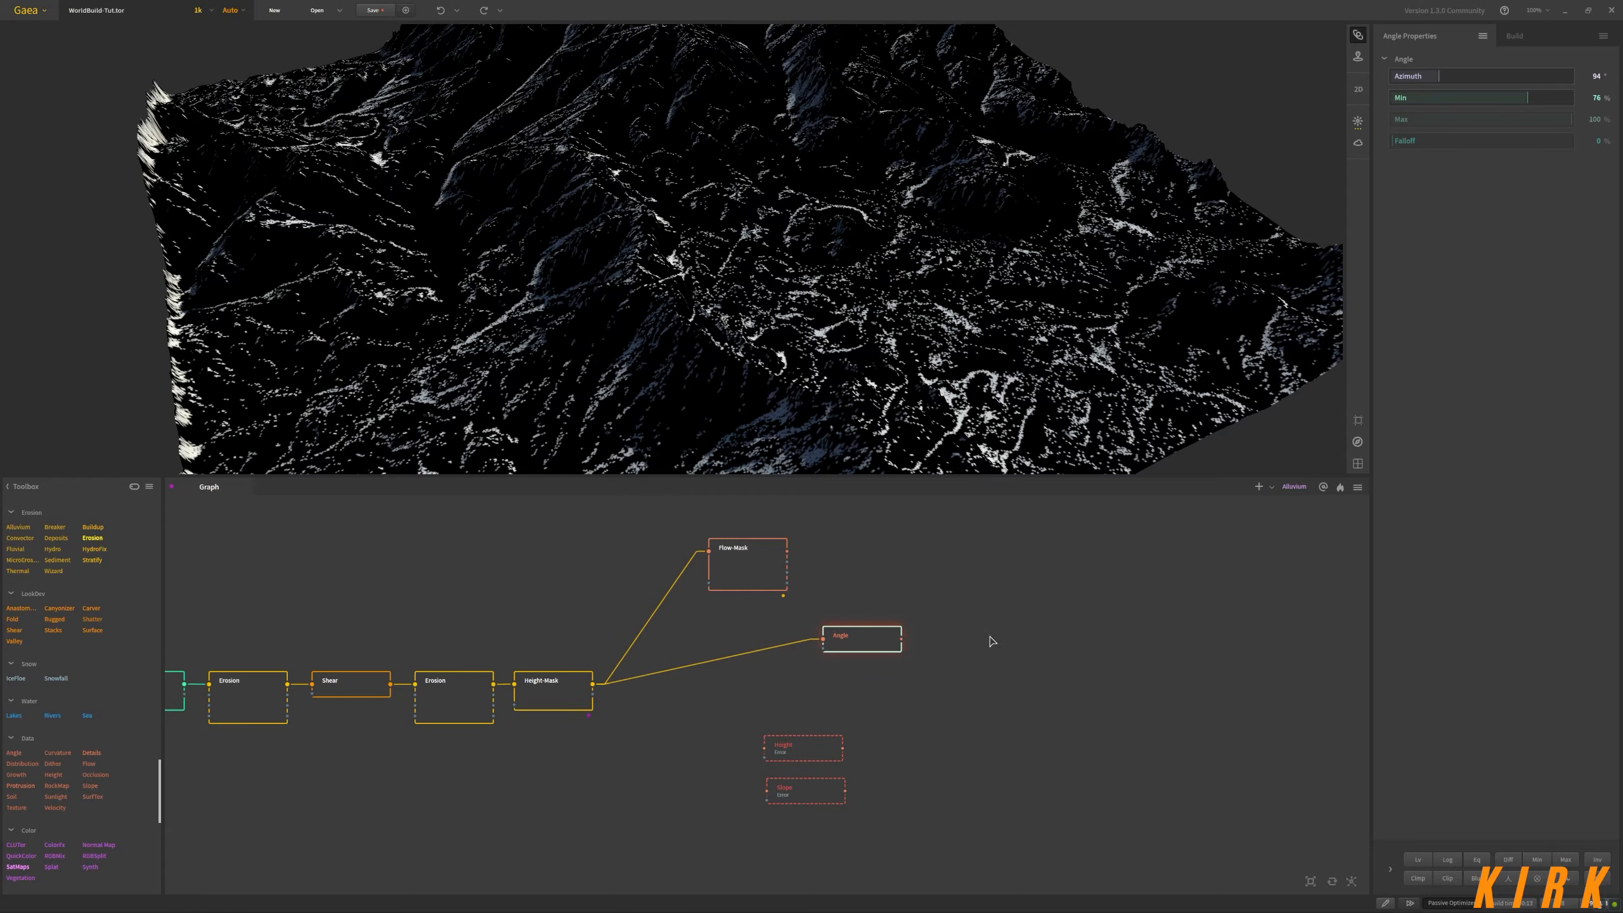
left_click_drag(964, 351, 930, 381)
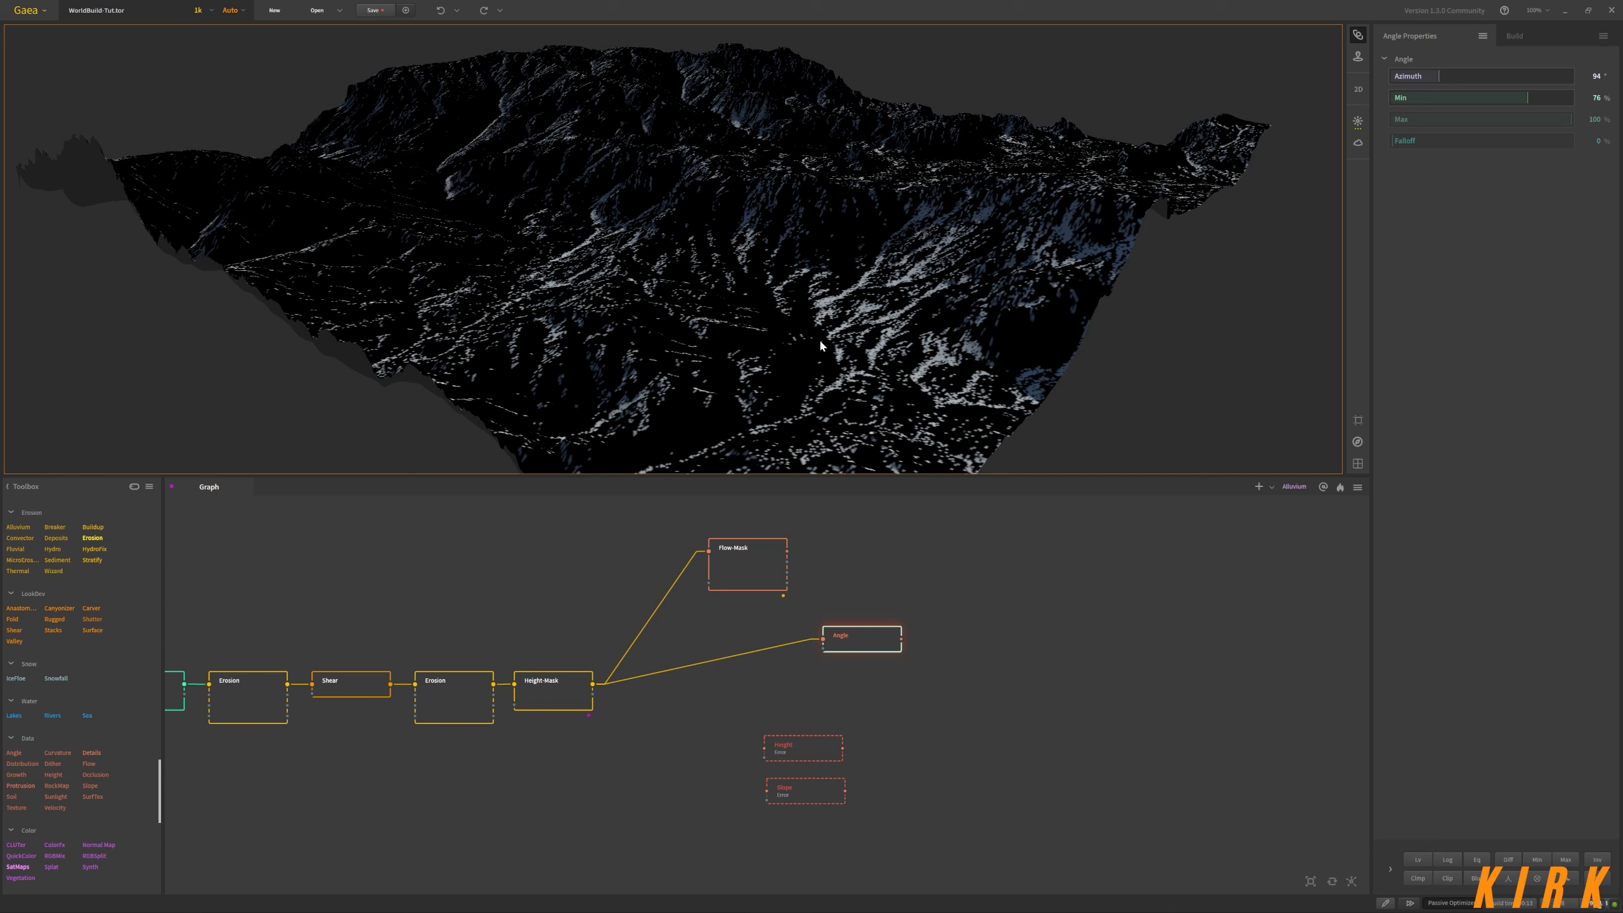
left_click_drag(863, 652, 857, 639)
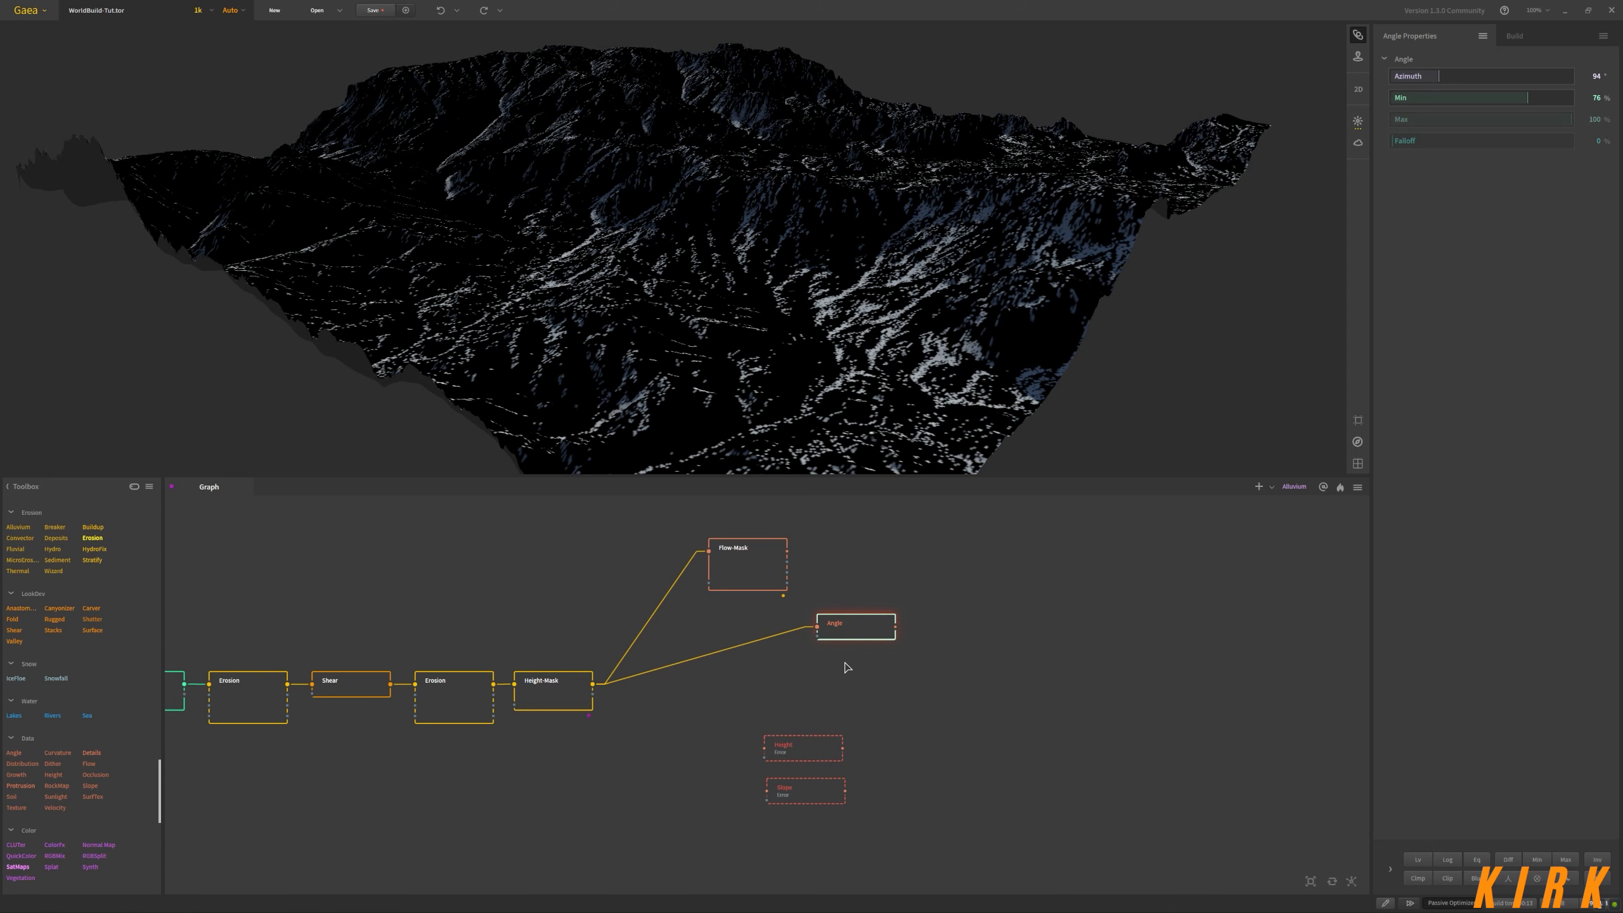
Duplicate the Angle node, place the copy directly below the original and connect the Height Mask output to it
key("ctrl+d")
left_click_drag(901, 676, 846, 664)
left_click_drag(595, 685, 822, 679)
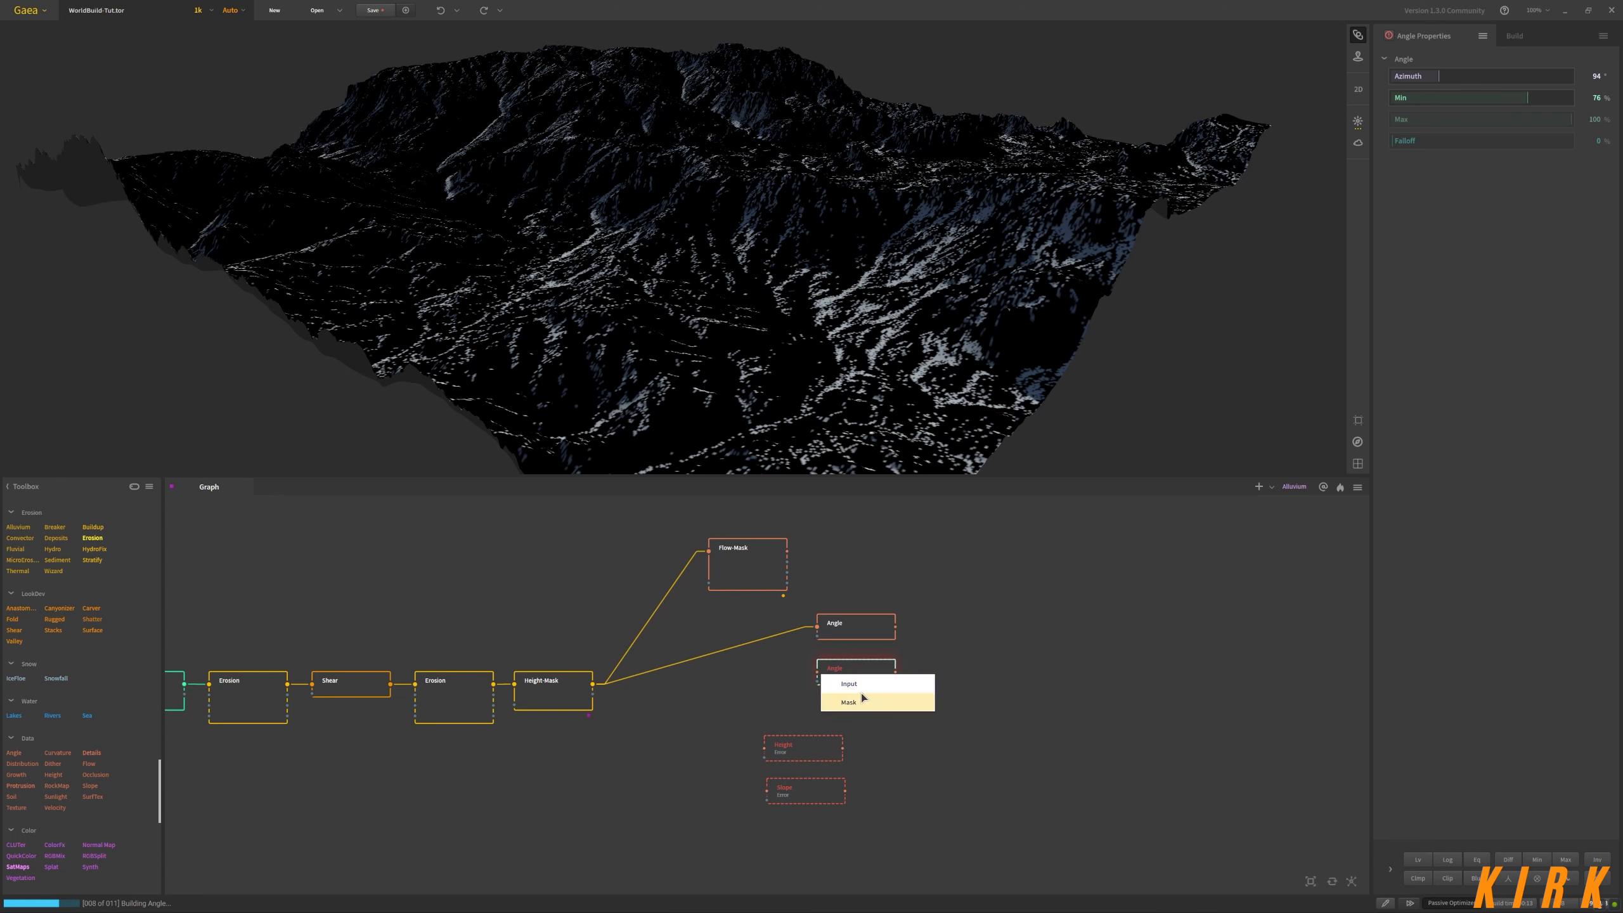
left_click(866, 699)
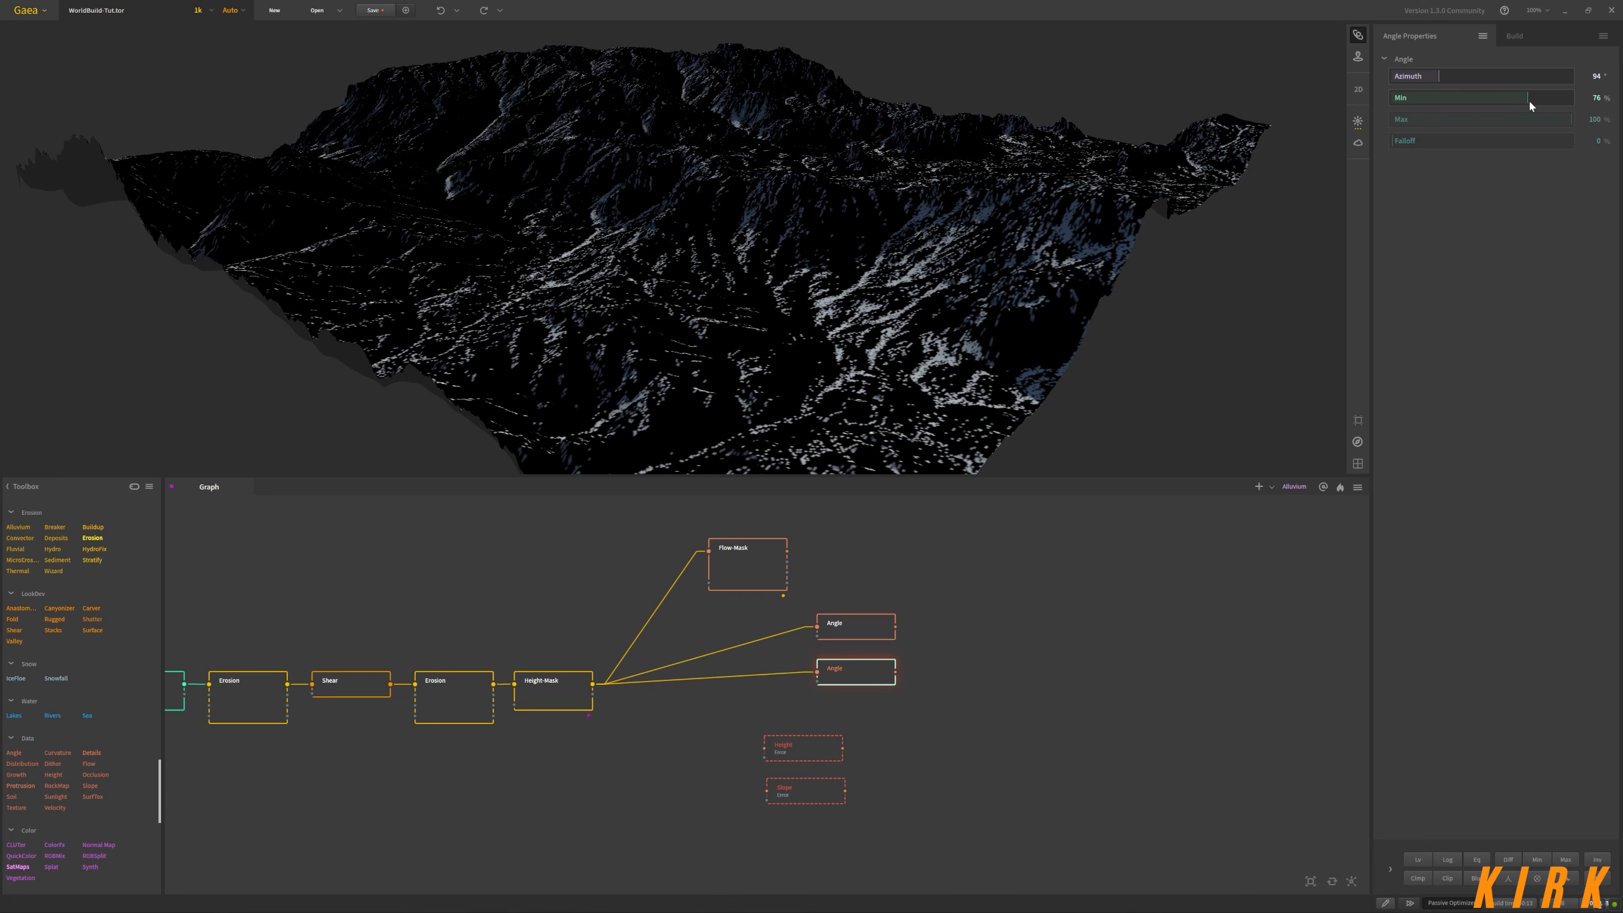
Set the duplicate Angle node's Min to 0% and Max to 45%, and compare its mask with the original Angle node's
left_click_drag(1528, 97, 1394, 99)
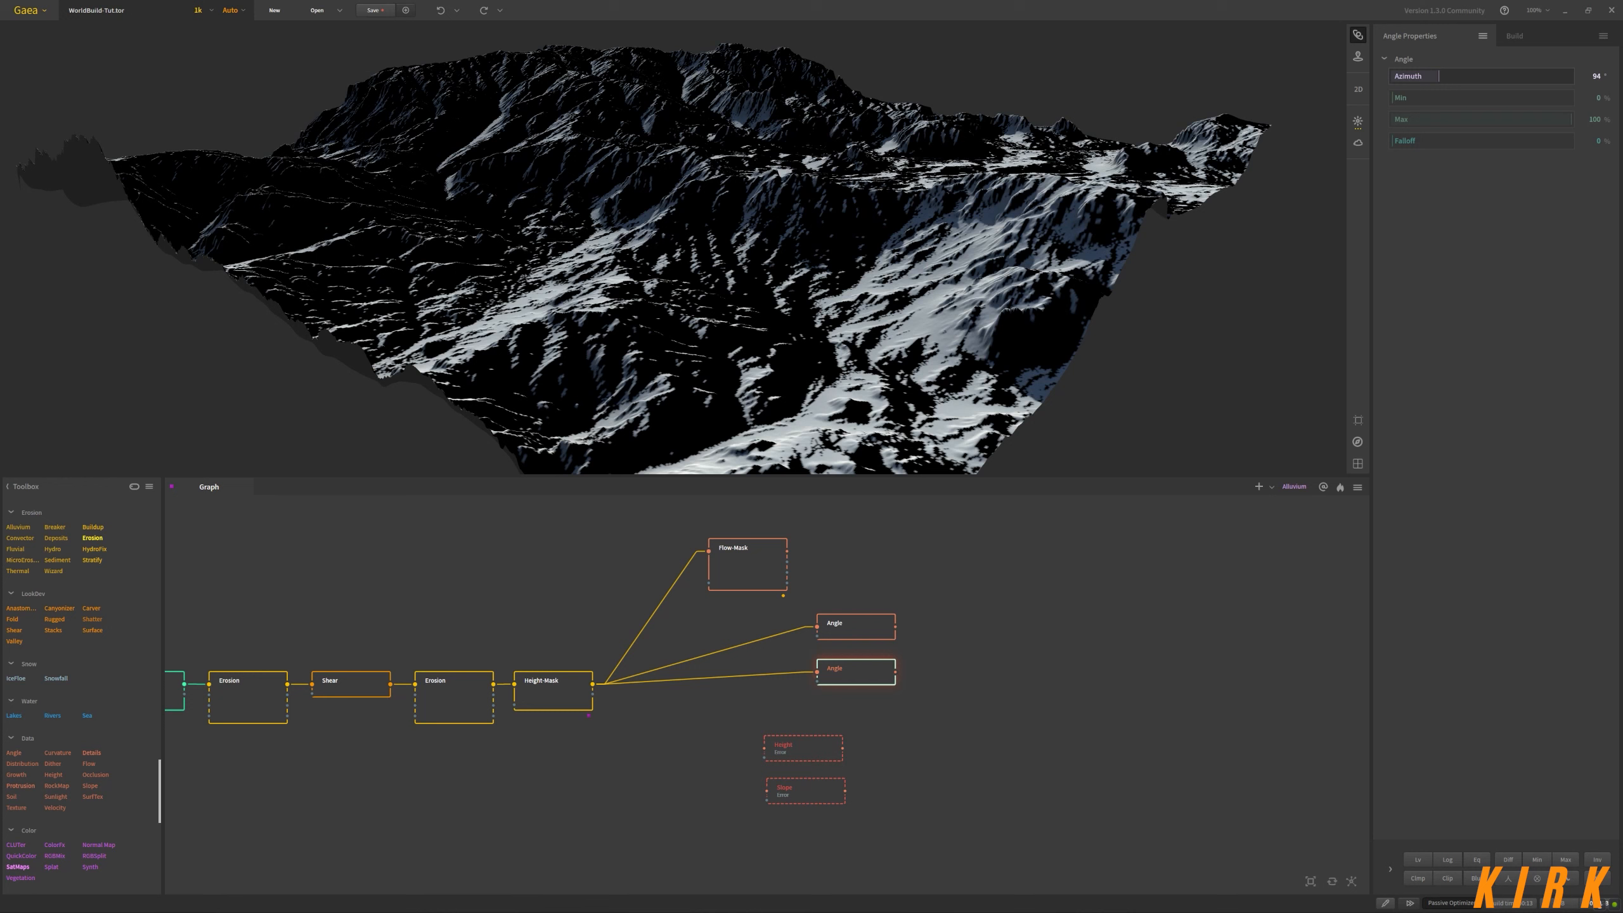
left_click(1594, 119)
key("Return")
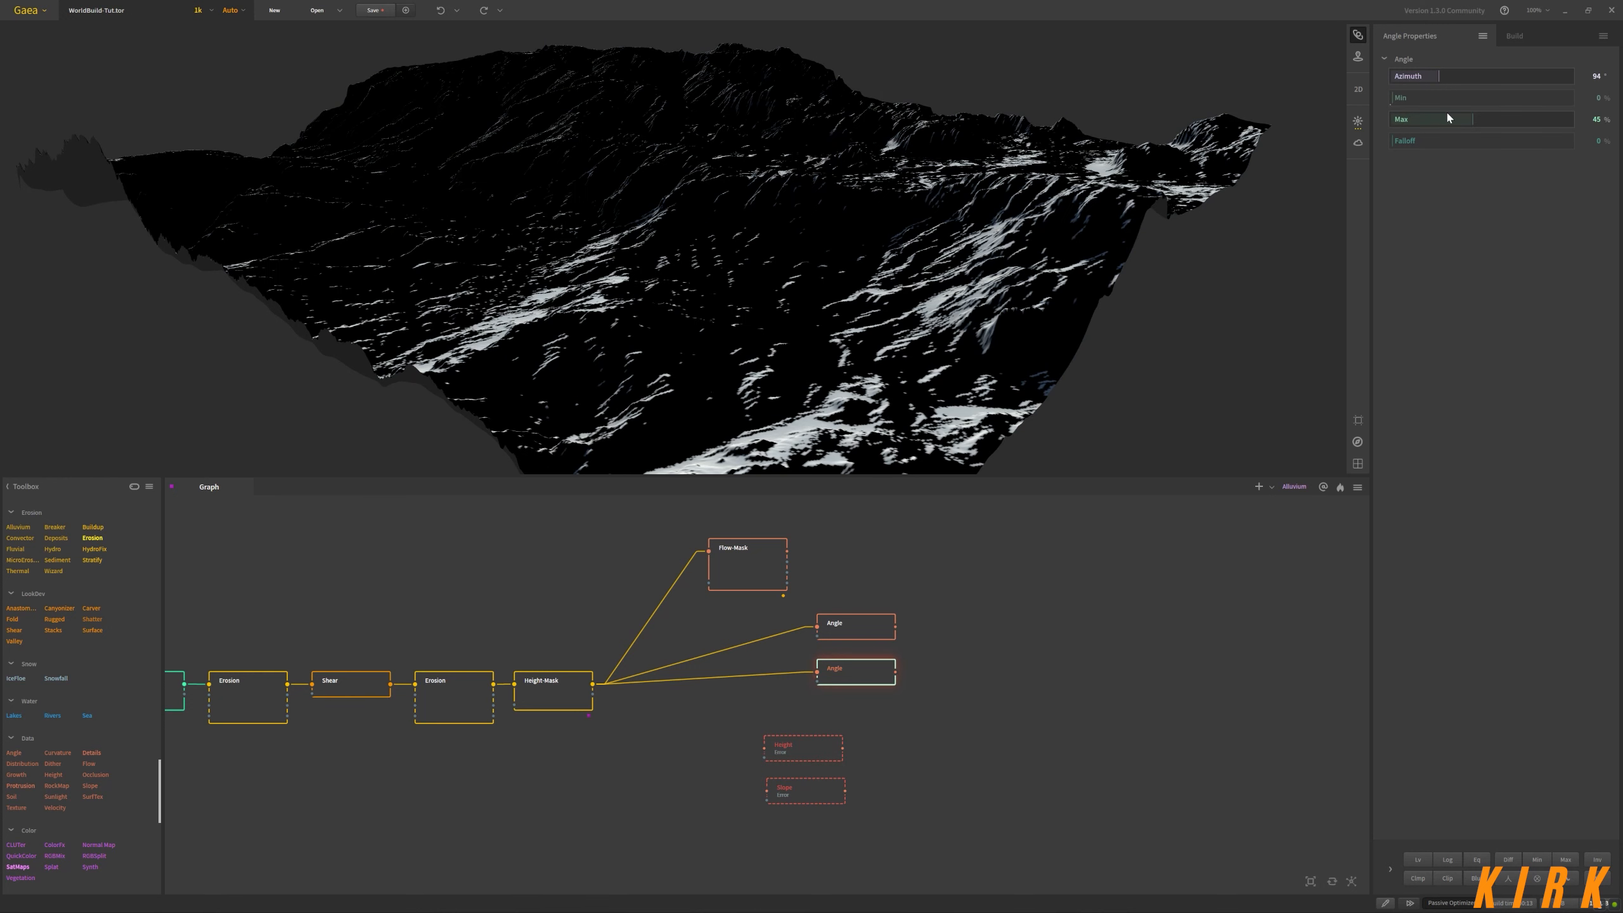
left_click_drag(867, 287, 919, 236)
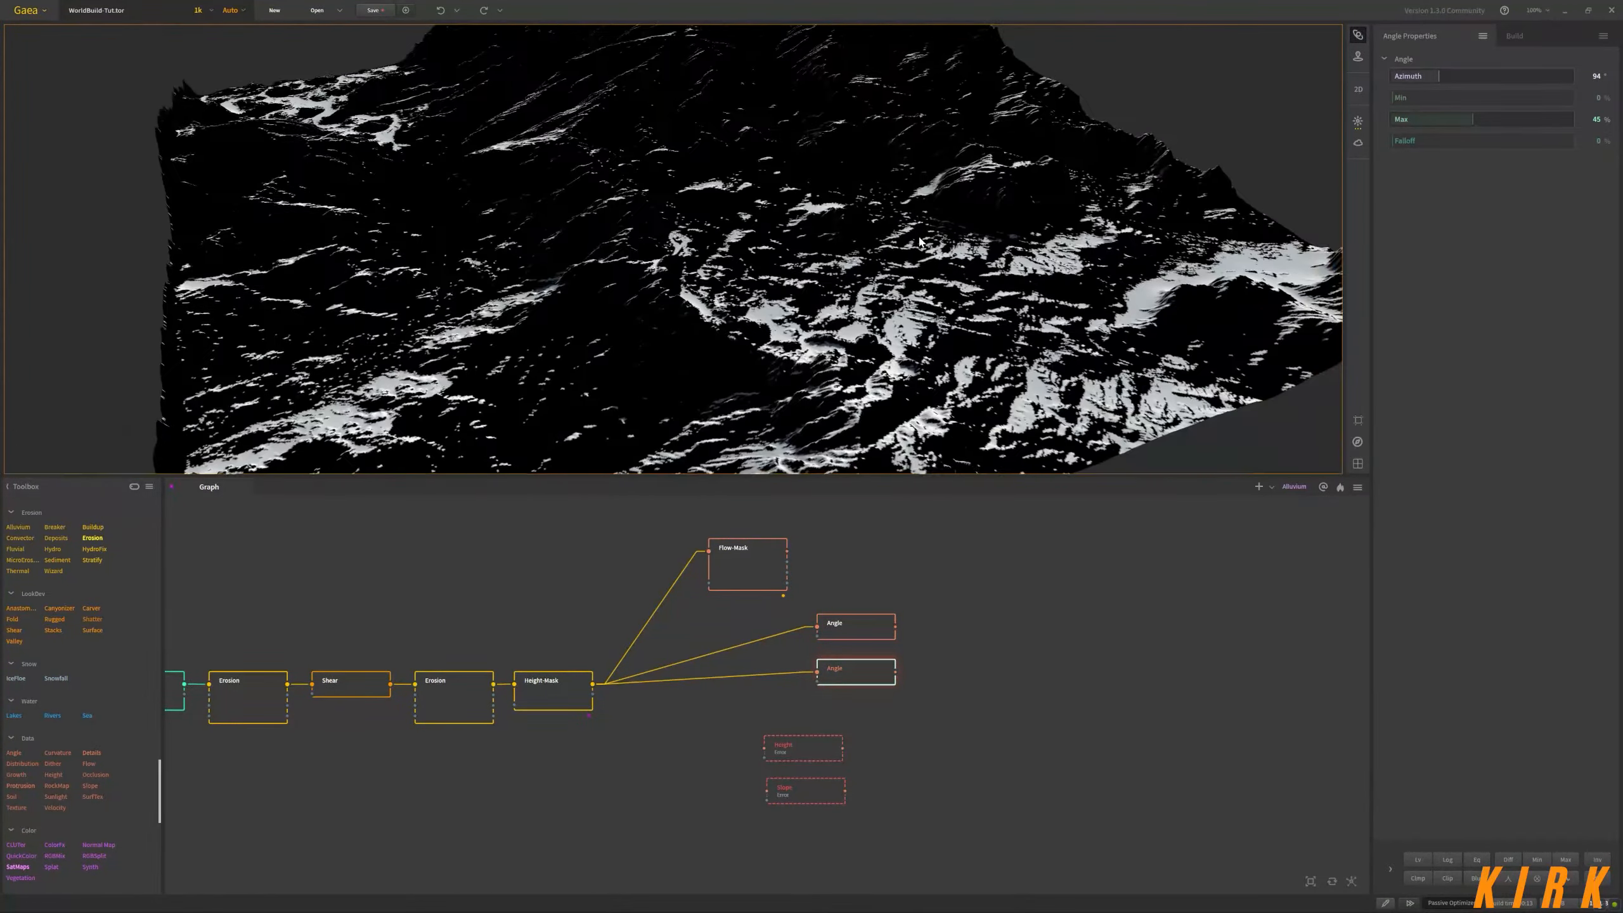
left_click(880, 635)
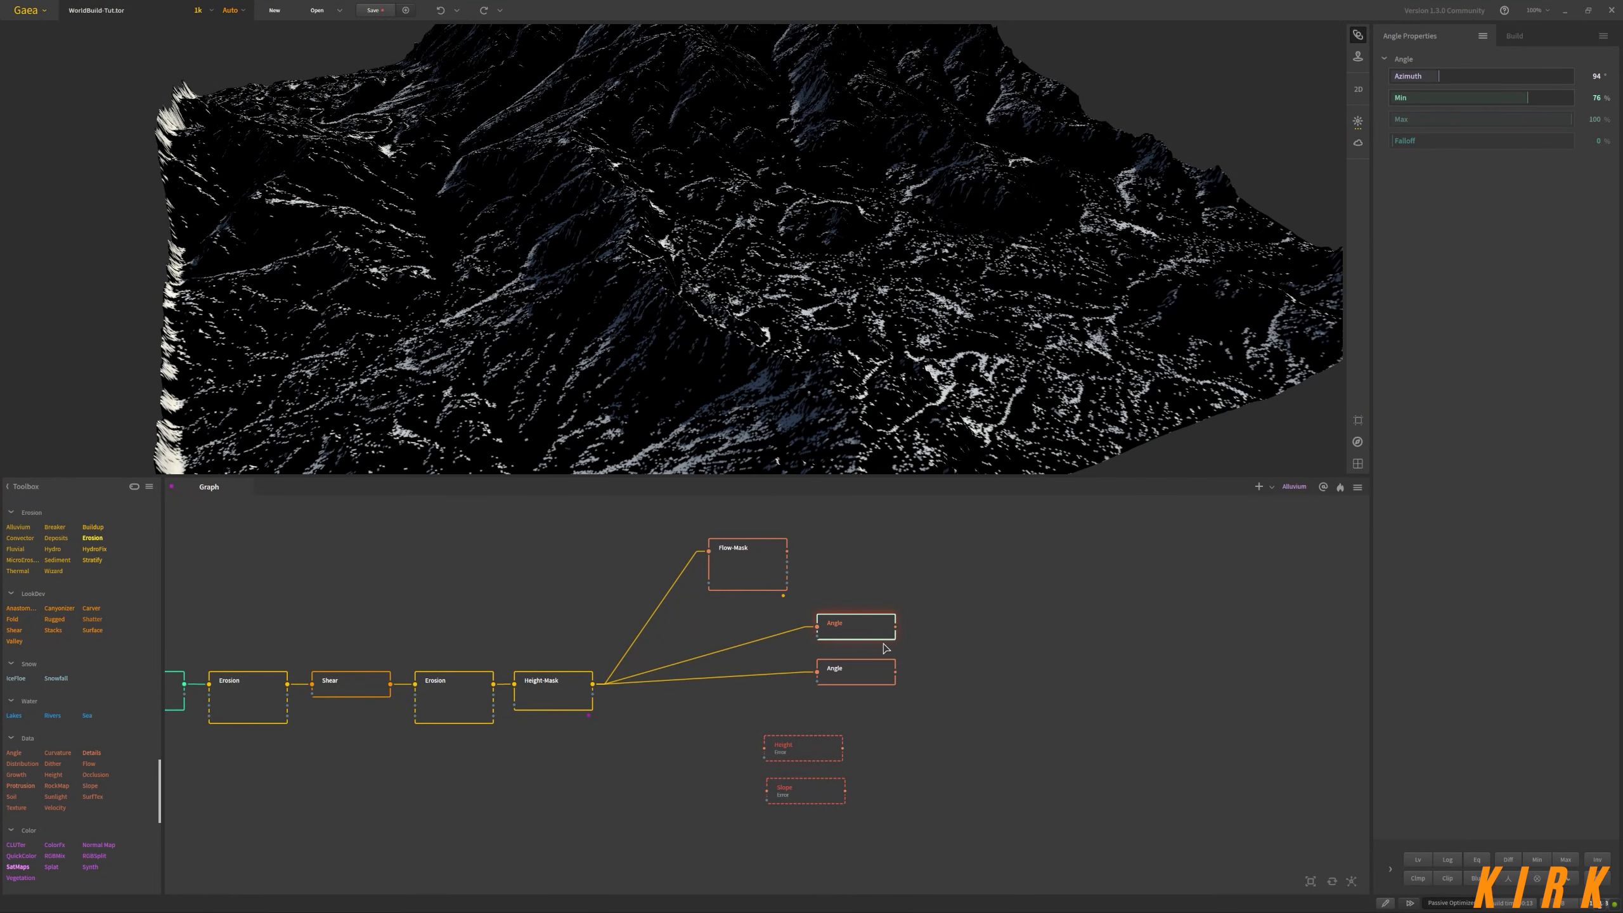
Set the upper Angle node's Min to 45% and compare its mask with the lower Angle node's
left_click(872, 667)
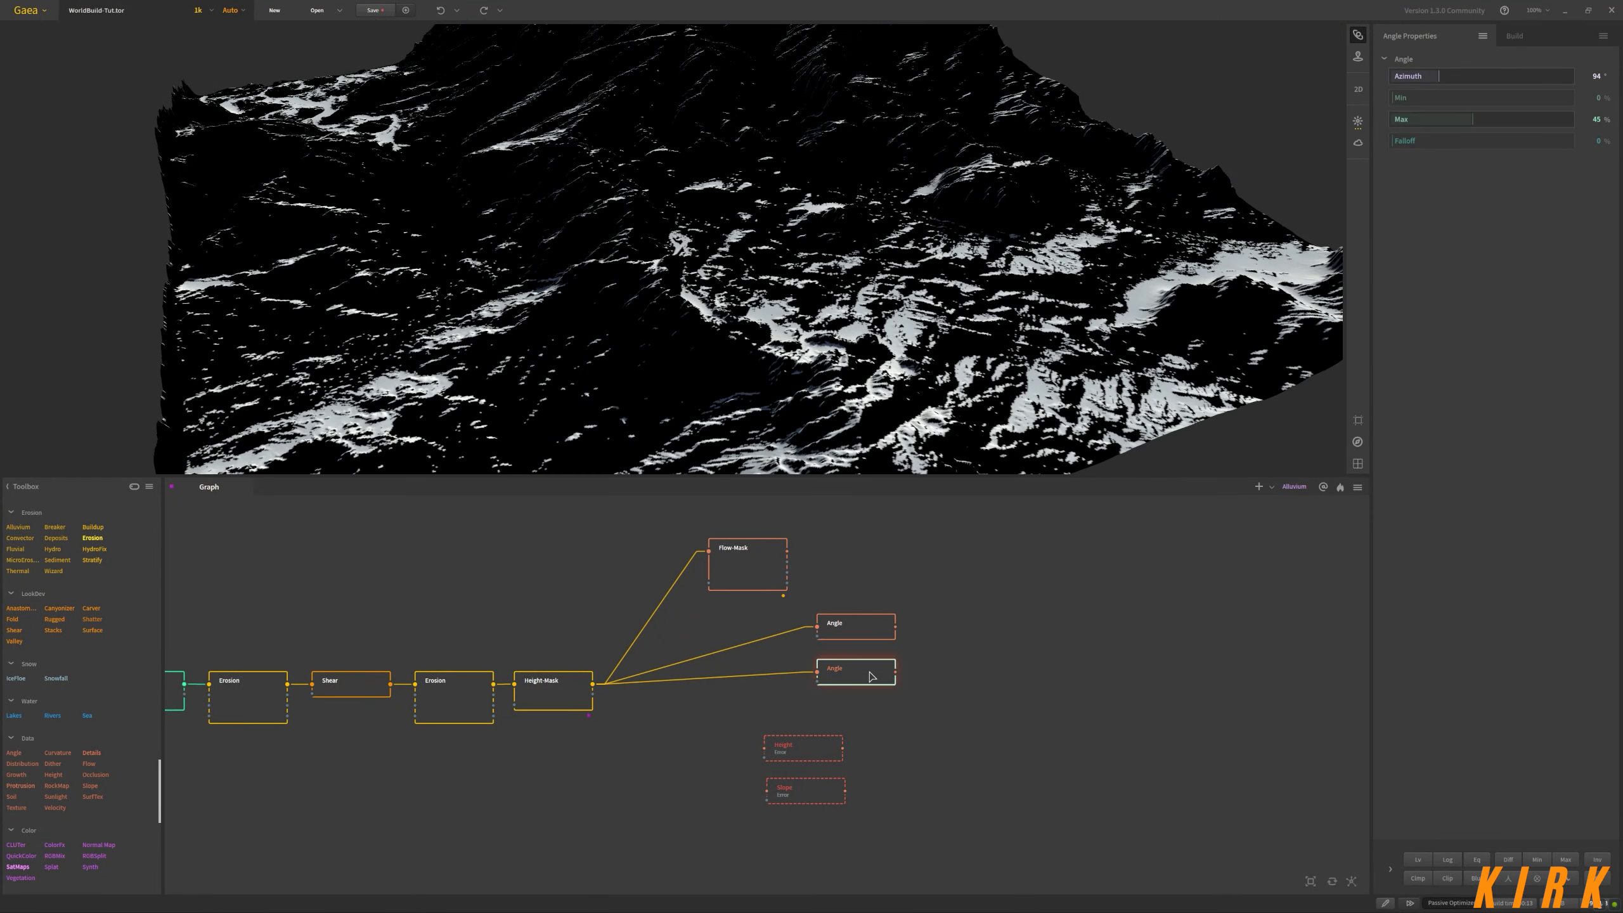
left_click(863, 632)
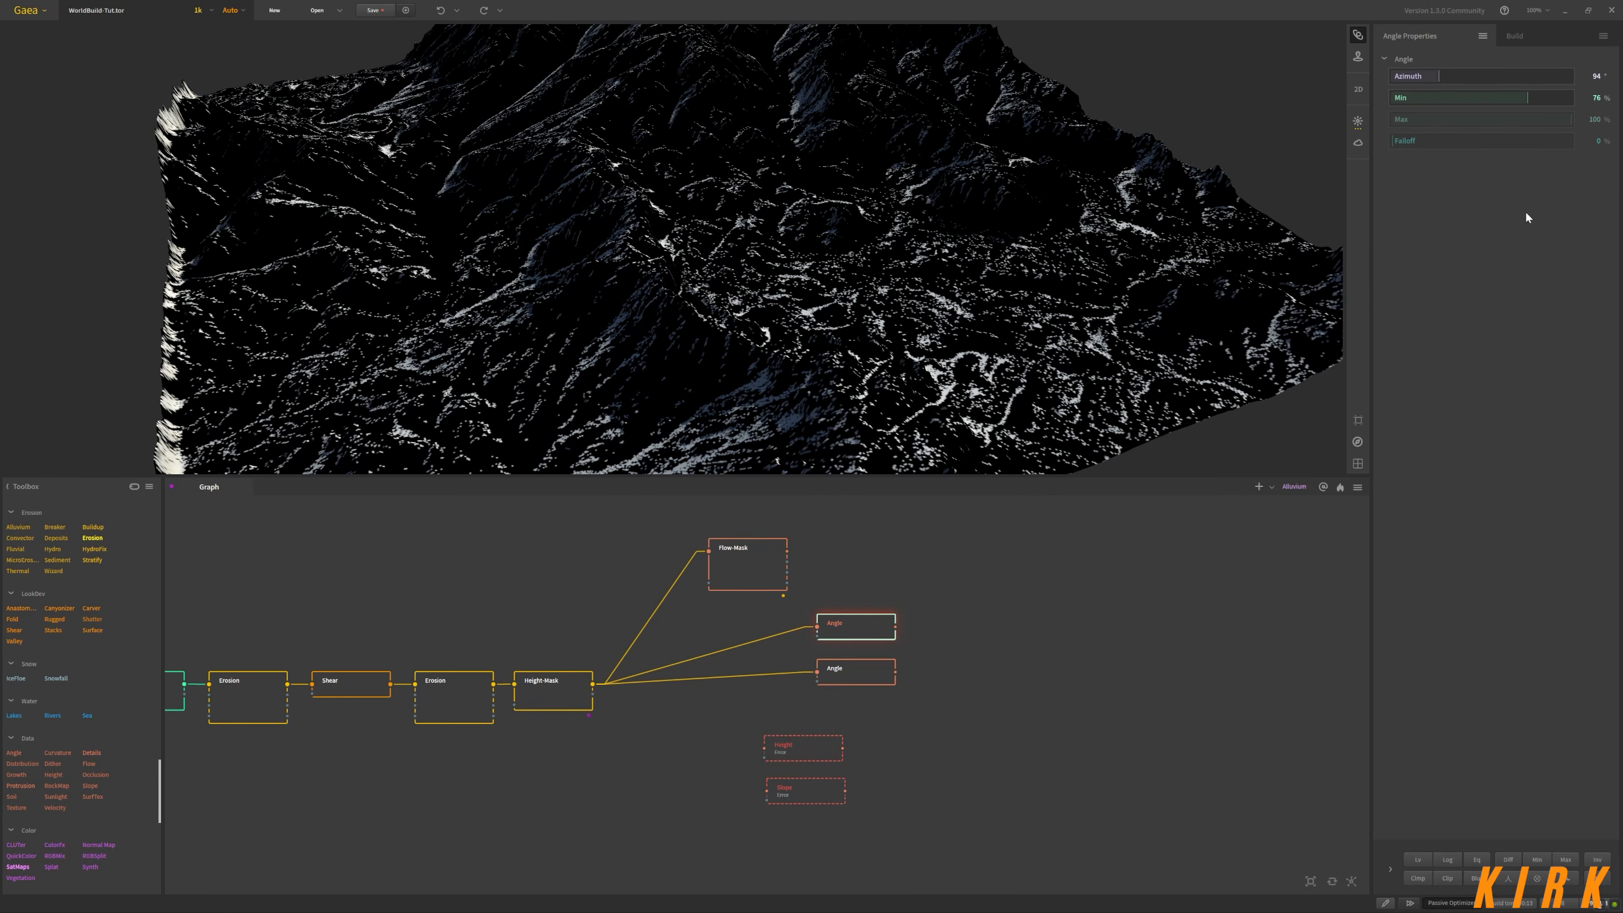
left_click(1595, 98)
key("Return")
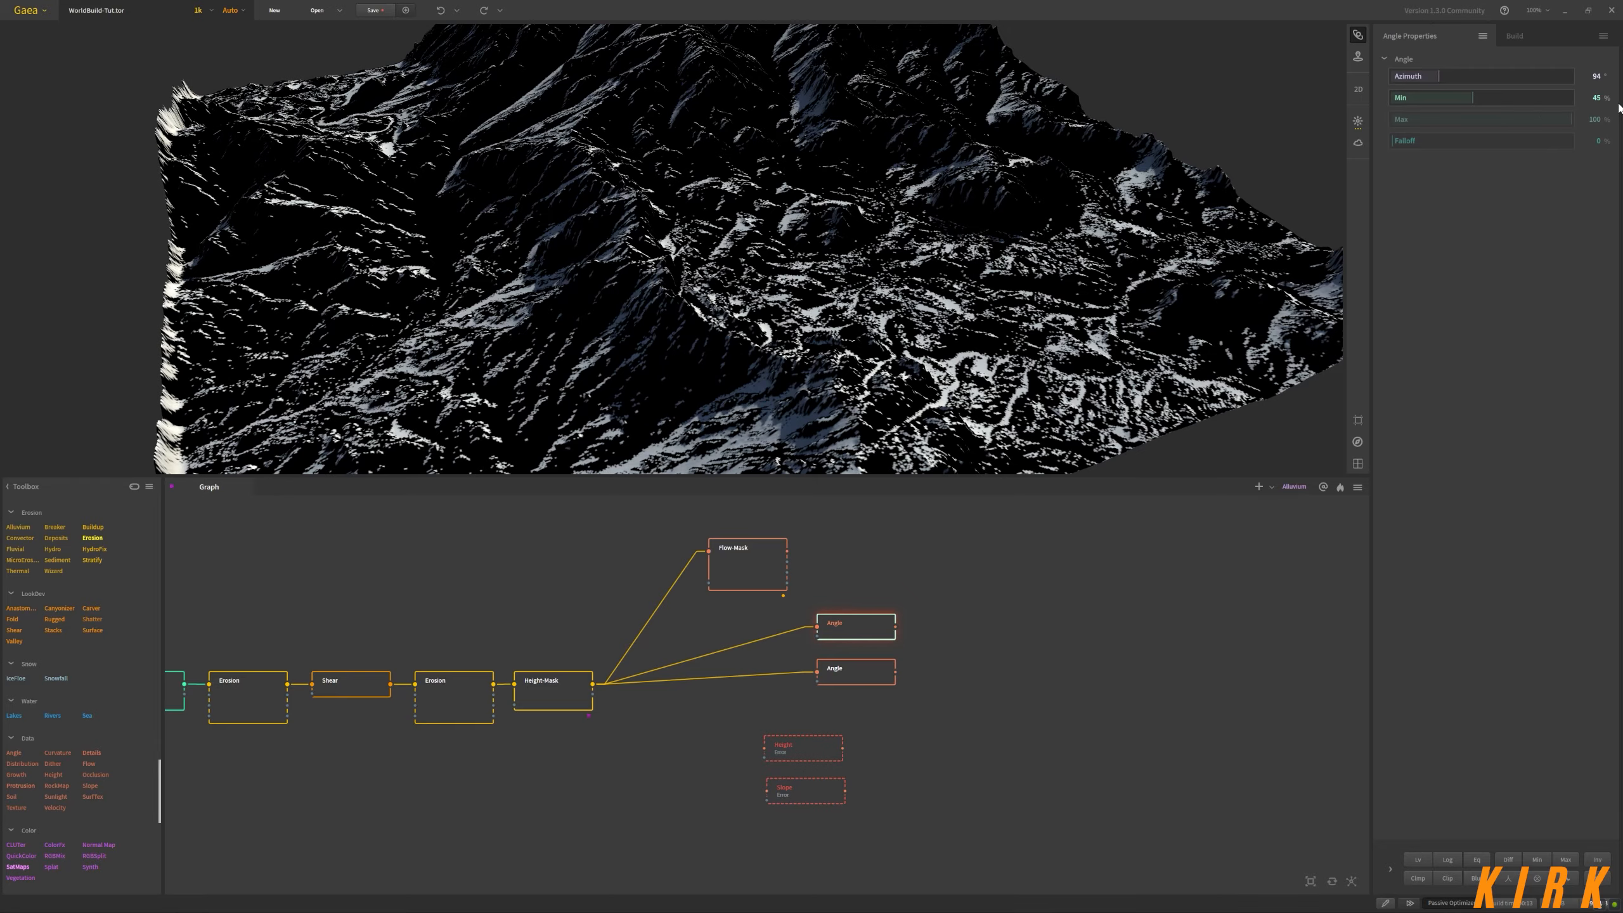
left_click_drag(830, 288, 858, 279)
left_click(876, 676)
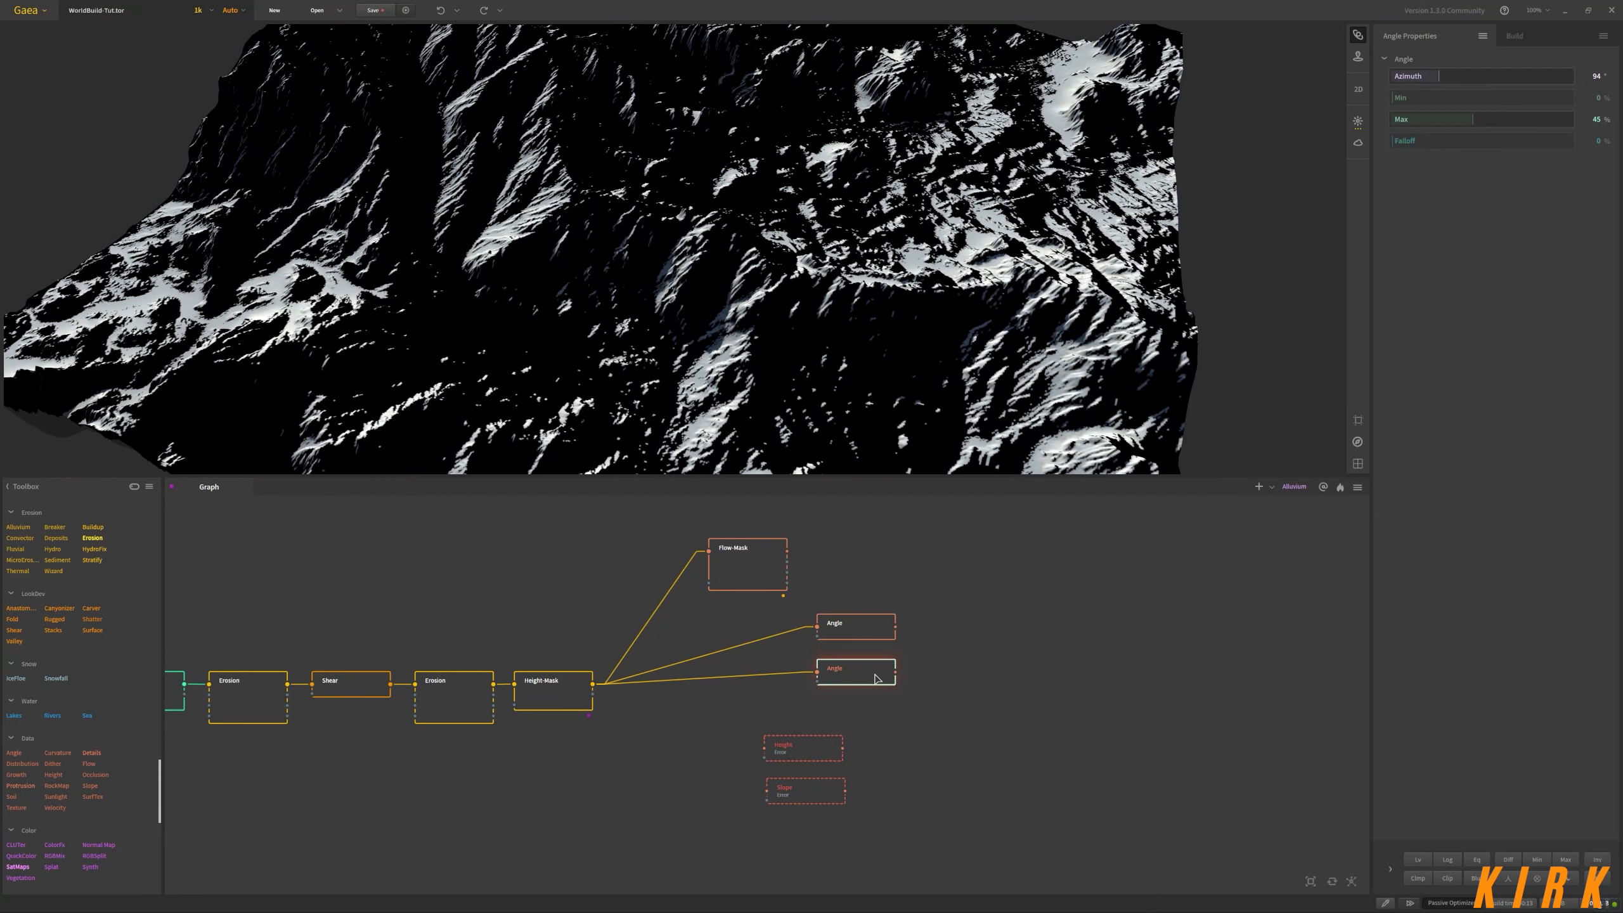
left_click(867, 623)
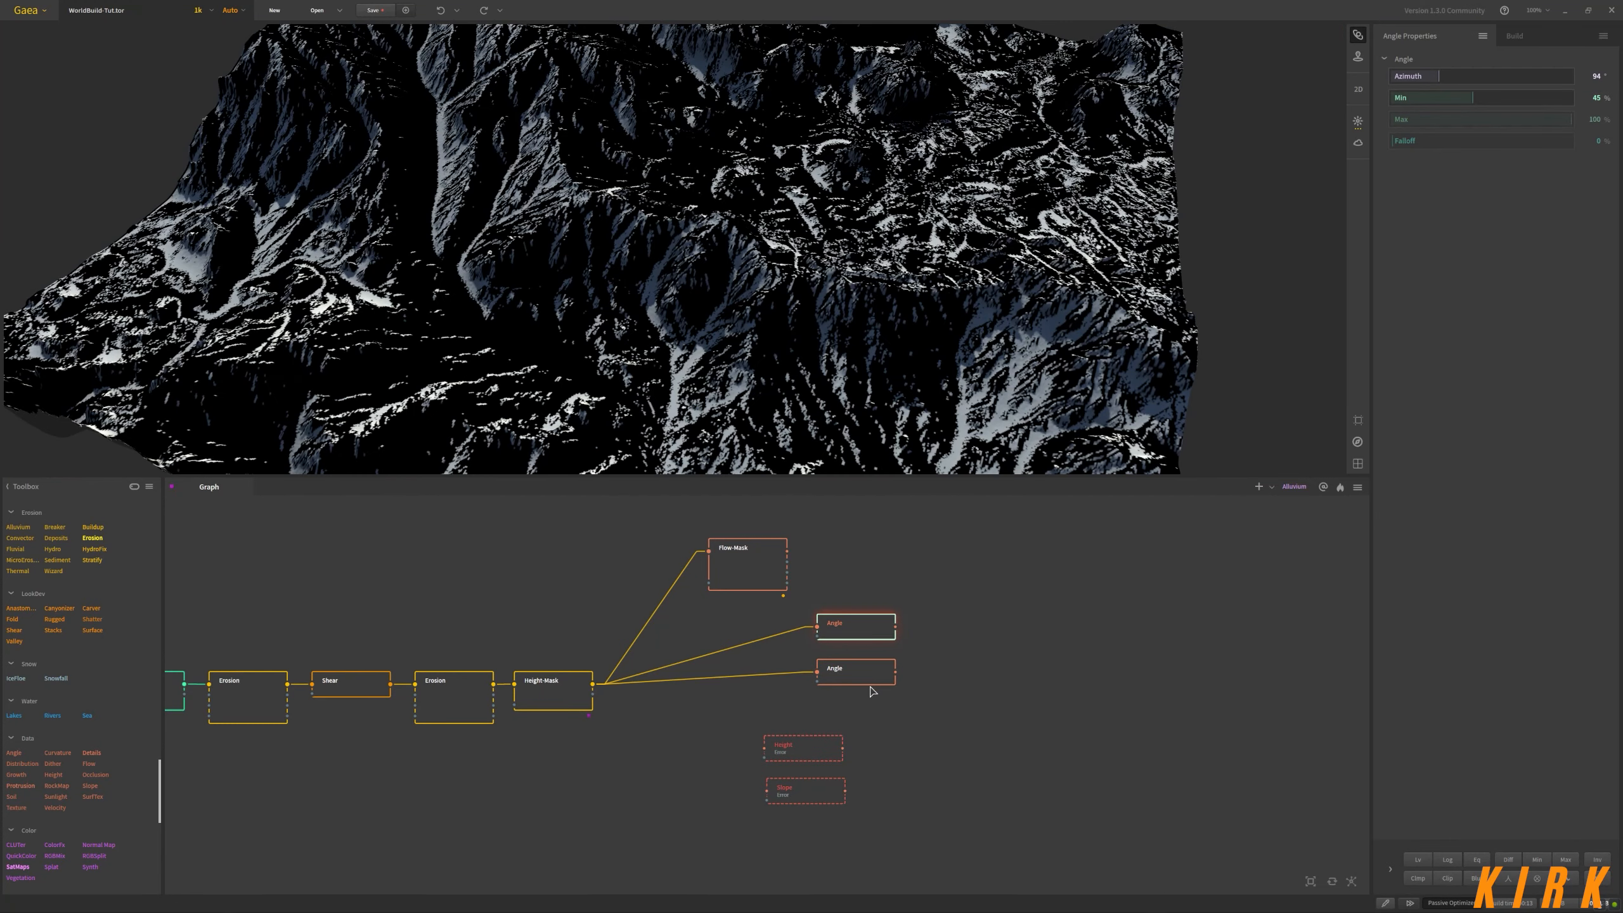
Set the lower Angle node's Max to 75% and the upper Angle node's Min to 59%
left_click(866, 683)
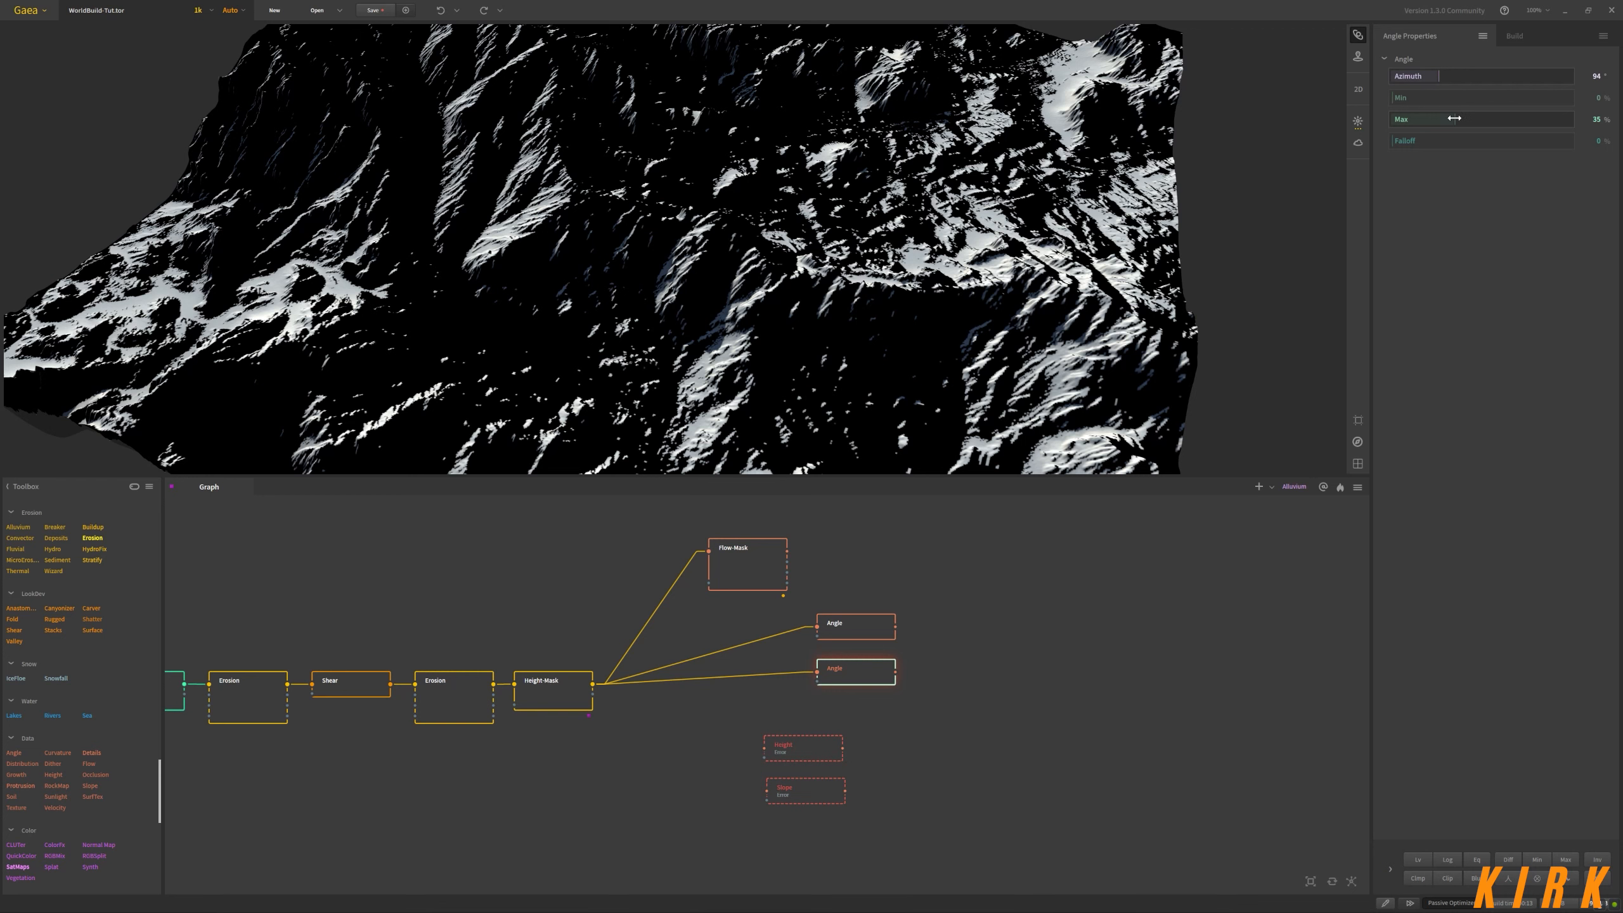
left_click_drag(1453, 123, 1527, 123)
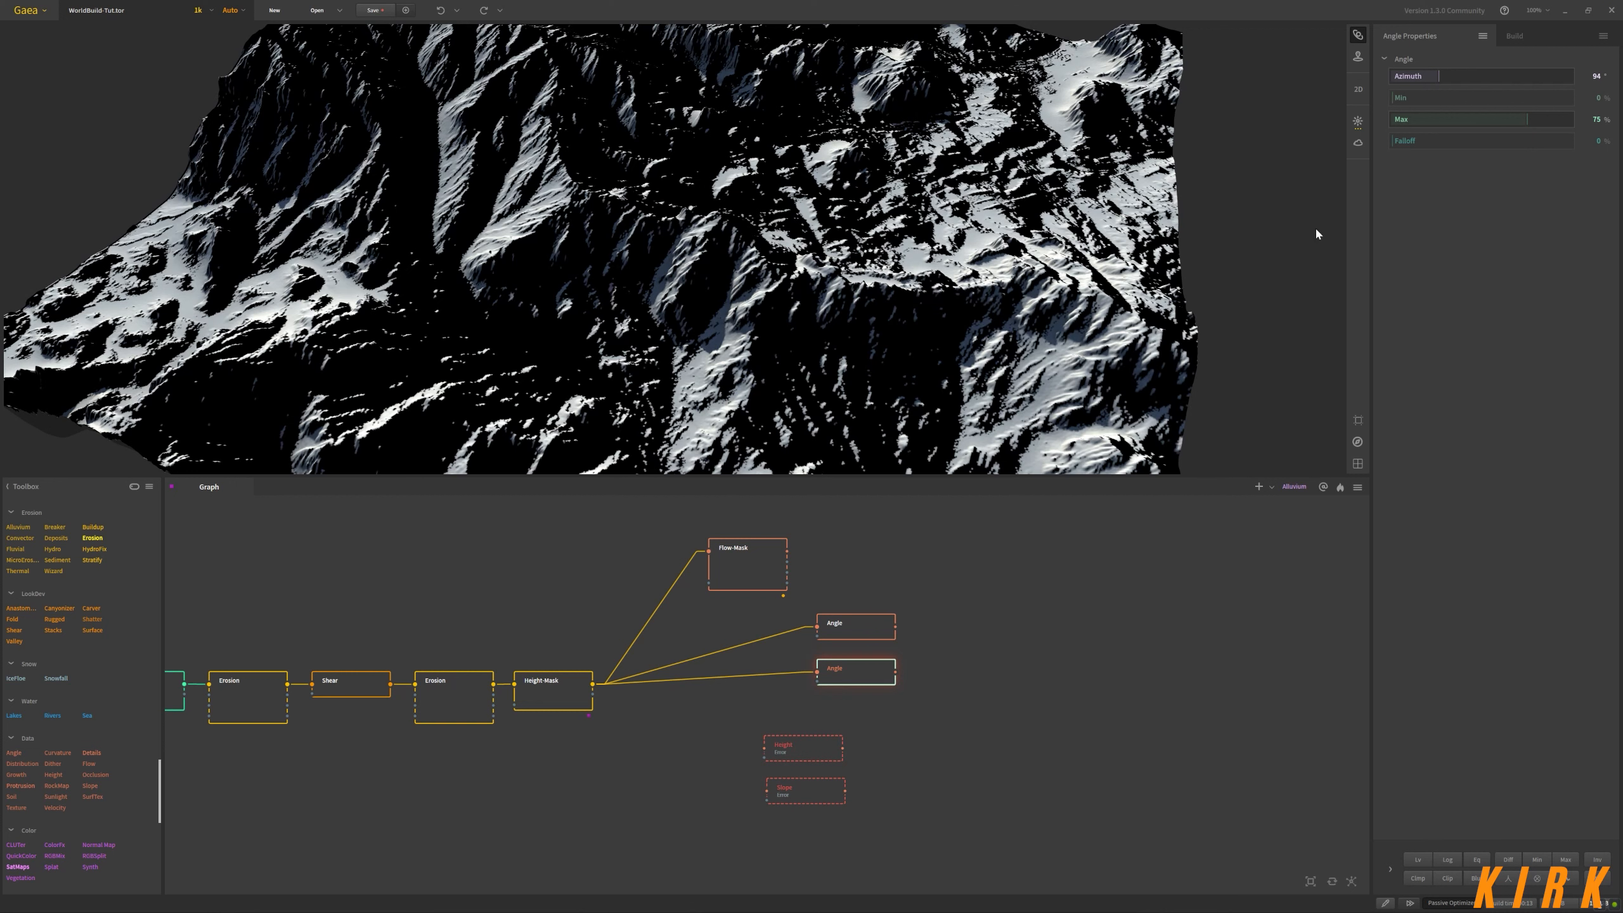
left_click(868, 631)
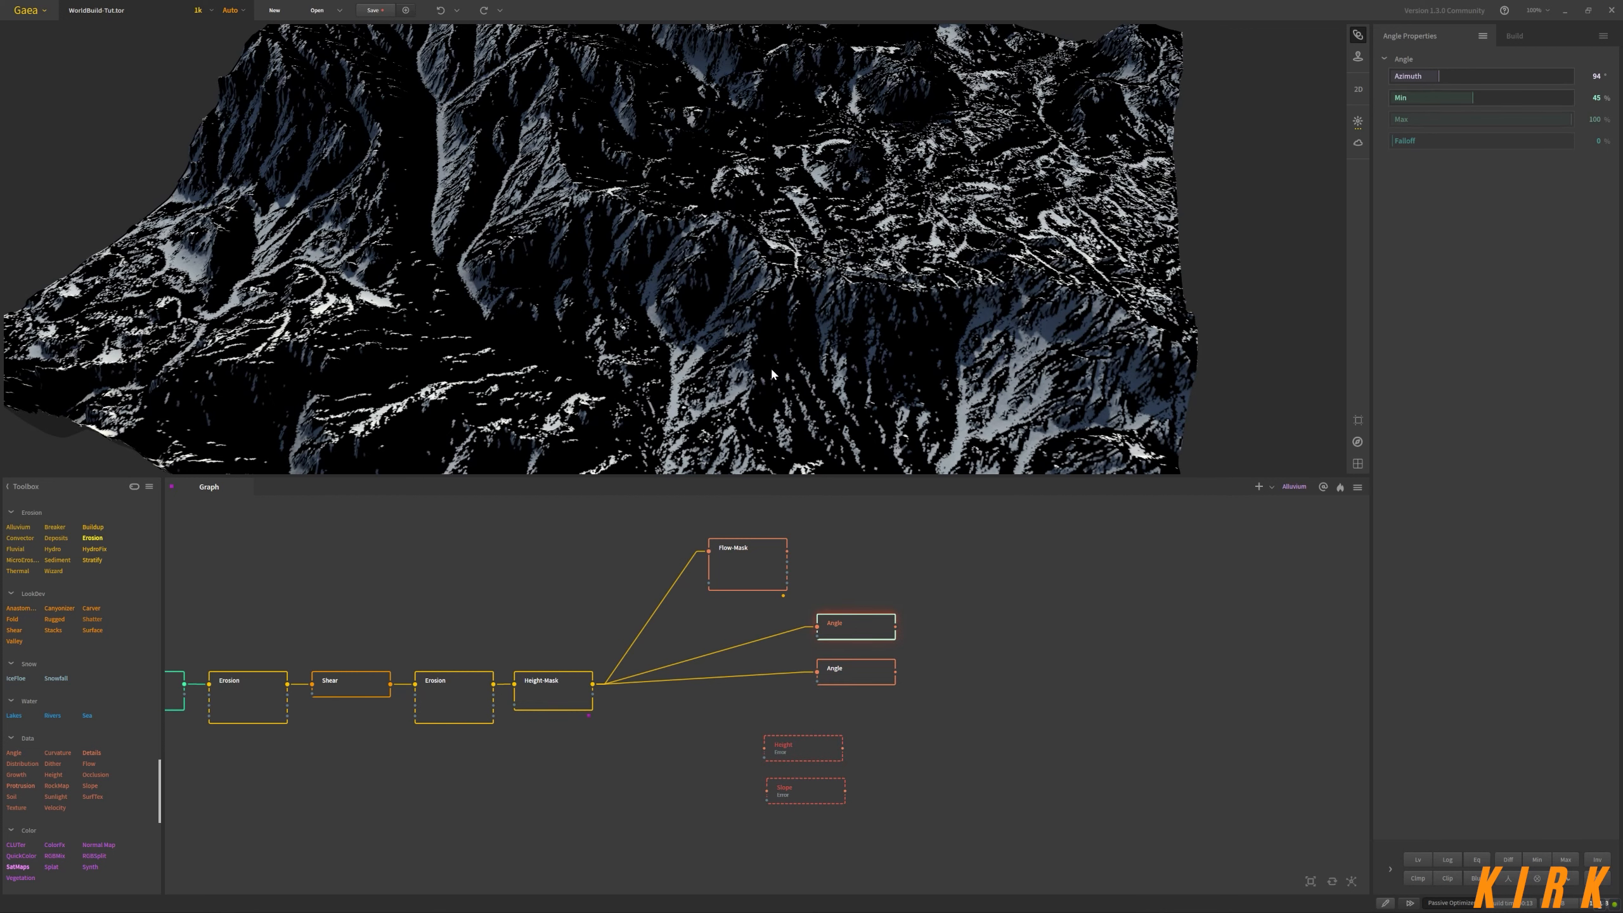
left_click_drag(771, 369, 757, 329)
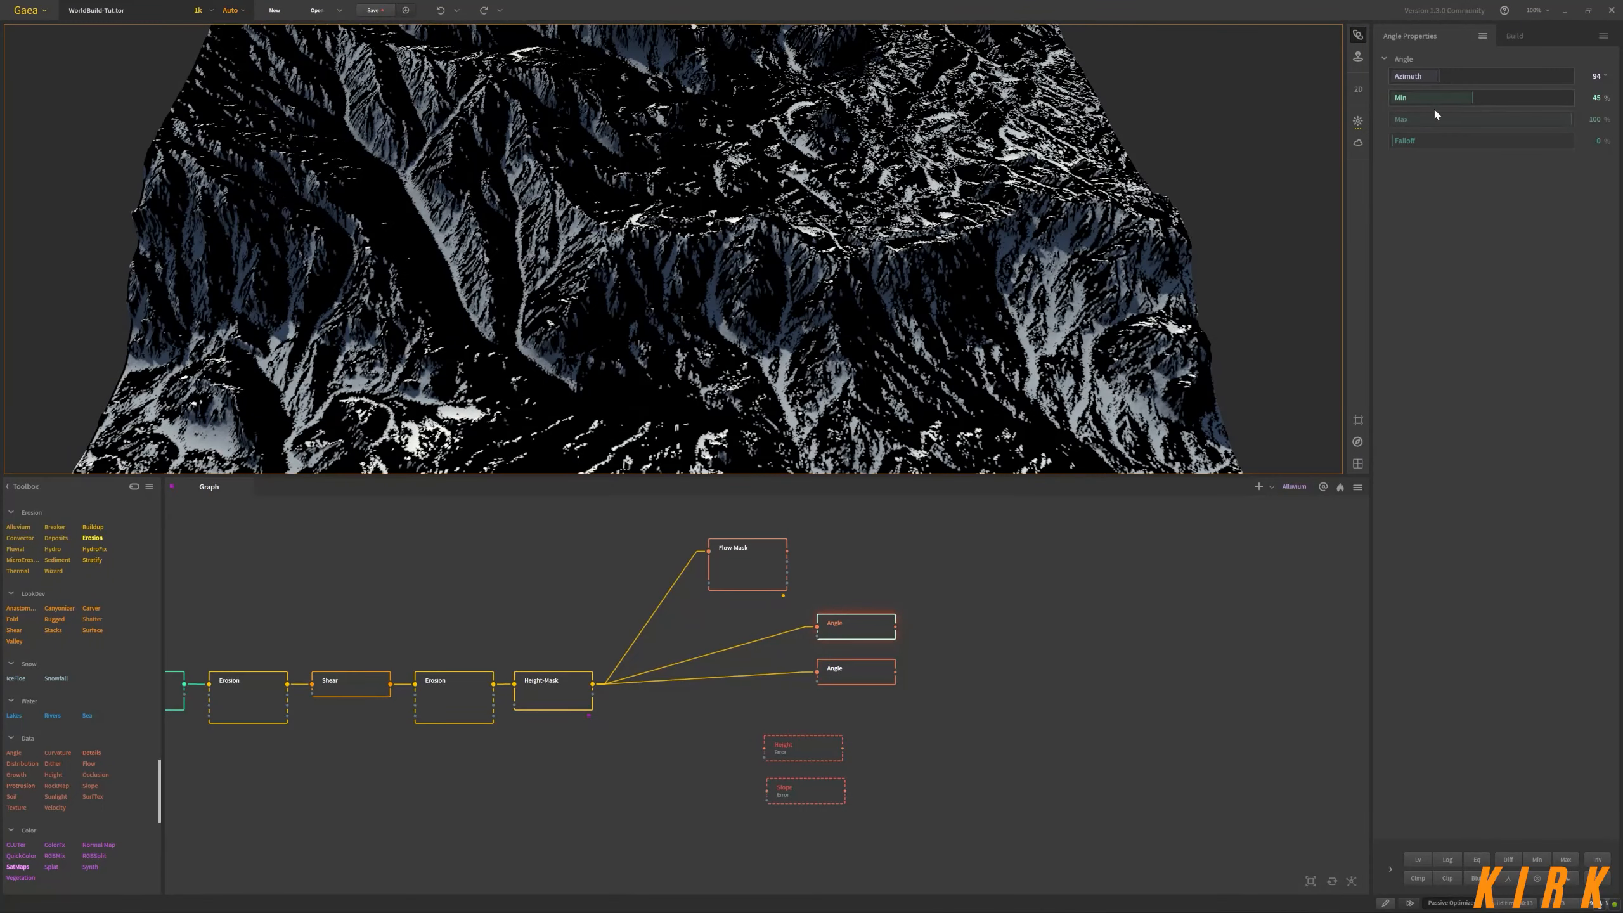
left_click(1459, 97)
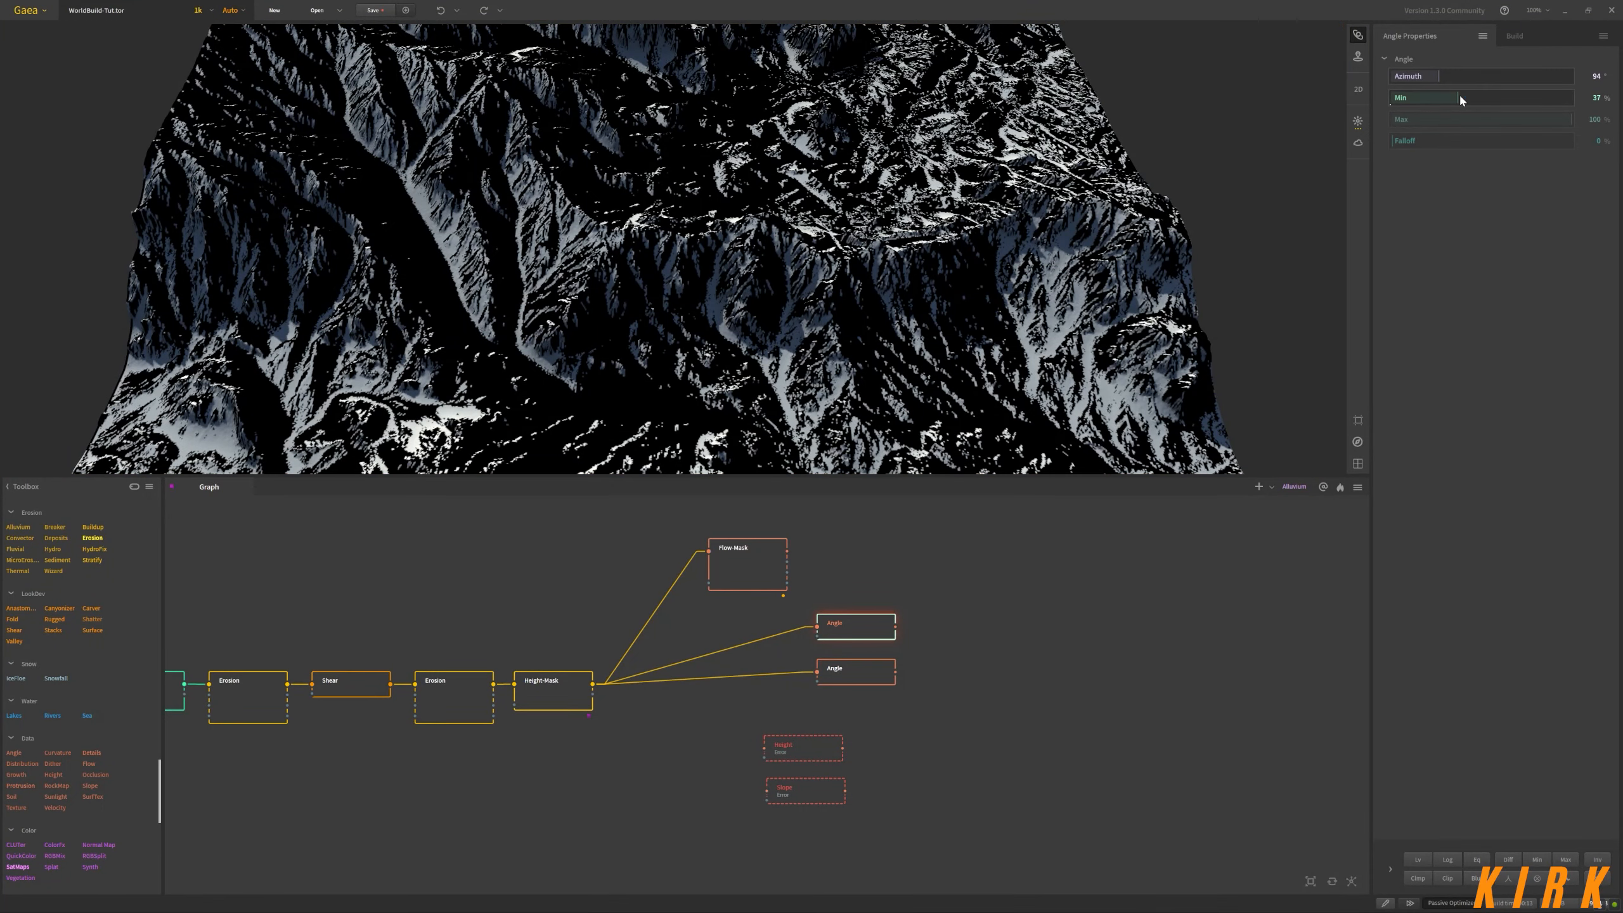
left_click(1496, 97)
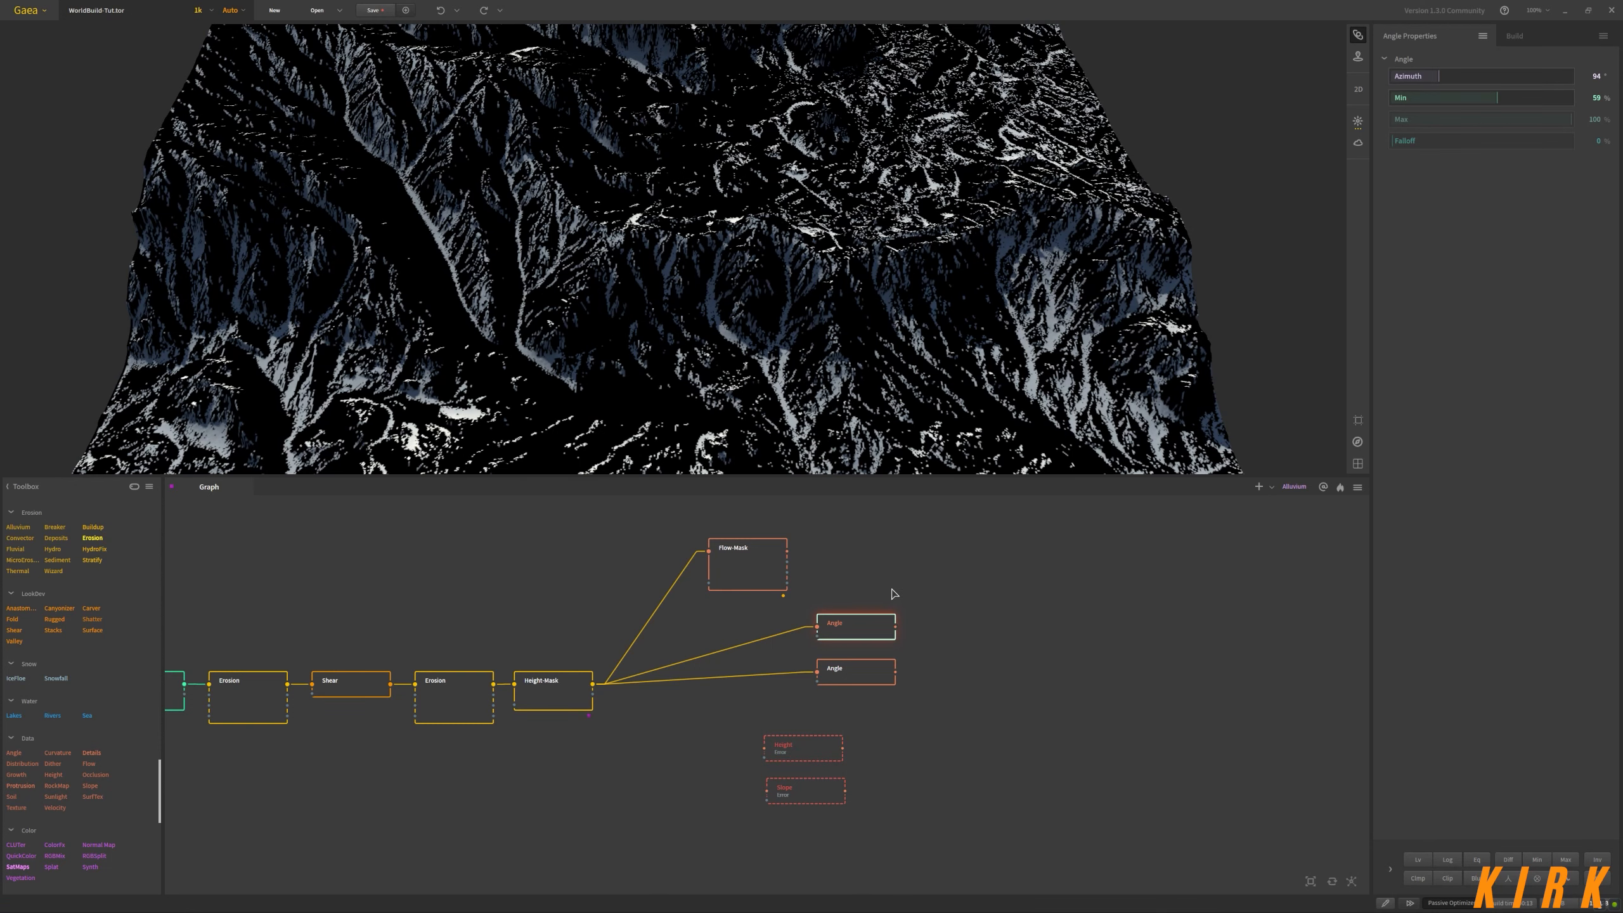
Add a Combine node beyond the two Angle nodes, feeding the upper Angle into Input and the lower one into Input2
right_click(968, 637)
mouse_move(1022, 667)
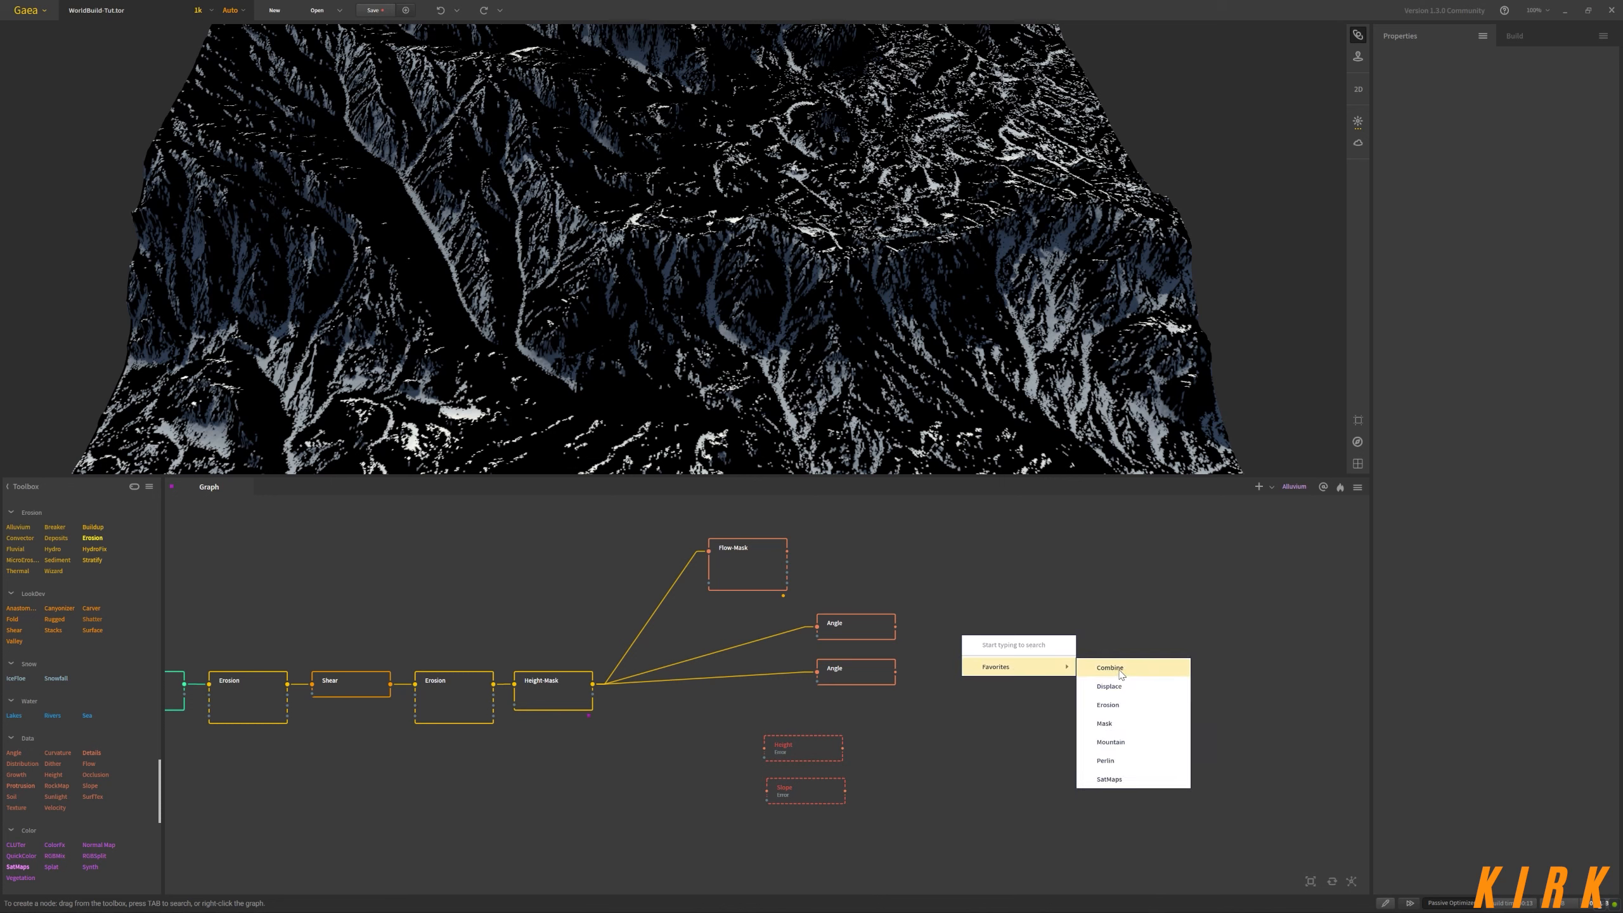
left_click(1112, 667)
mouse_move(1131, 676)
left_mouse_down()
mouse_move(968, 643)
mouse_move(951, 661)
left_mouse_up()
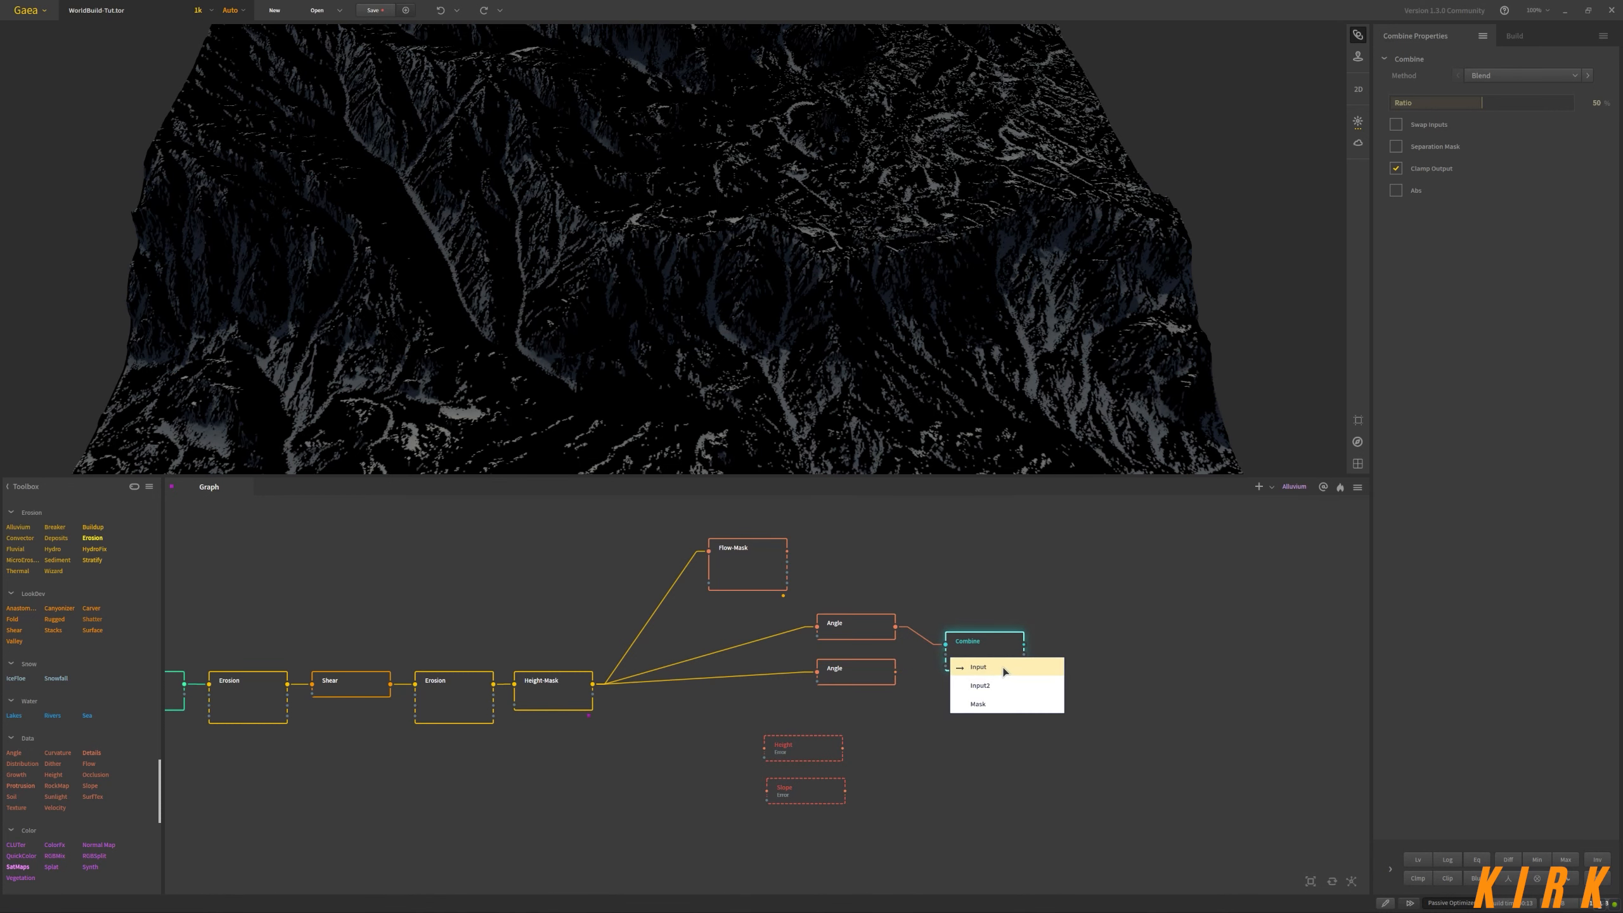
left_click(994, 685)
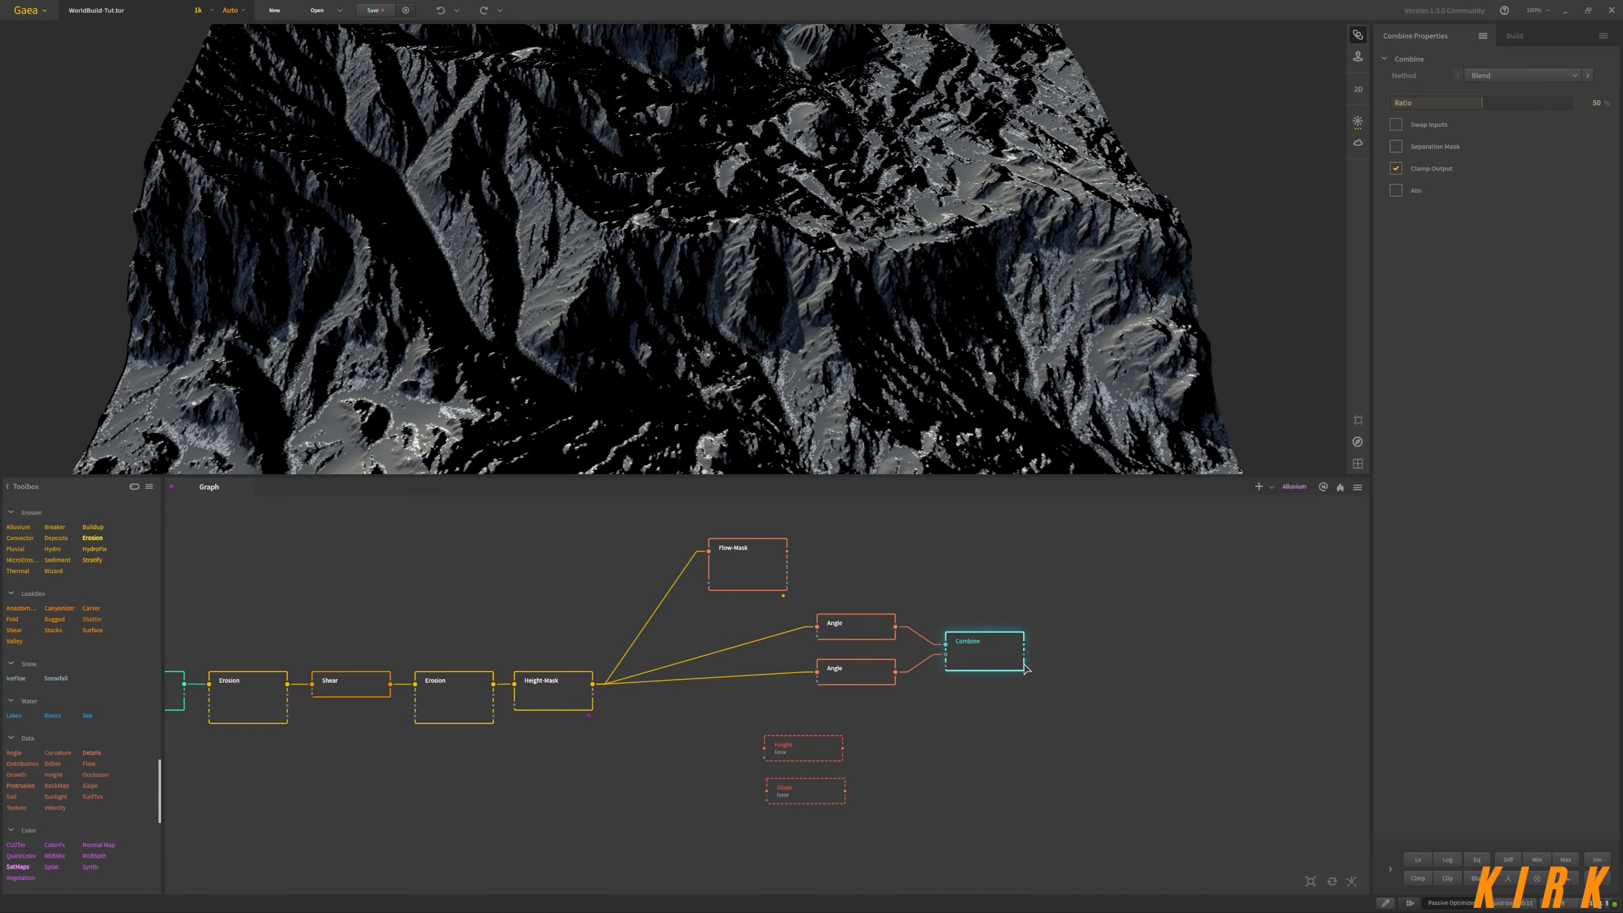
Set the Combine node's method to Multiply and inspect the combined mask across the terrain
mouse_move(950, 393)
left_mouse_down()
mouse_move(913, 352)
mouse_move(690, 384)
mouse_move(938, 409)
mouse_move(903, 404)
mouse_move(913, 419)
mouse_move(909, 358)
mouse_move(928, 357)
mouse_move(924, 266)
left_mouse_up()
scroll(858, 388, "up", 5)
scroll(860, 391, "down", 4)
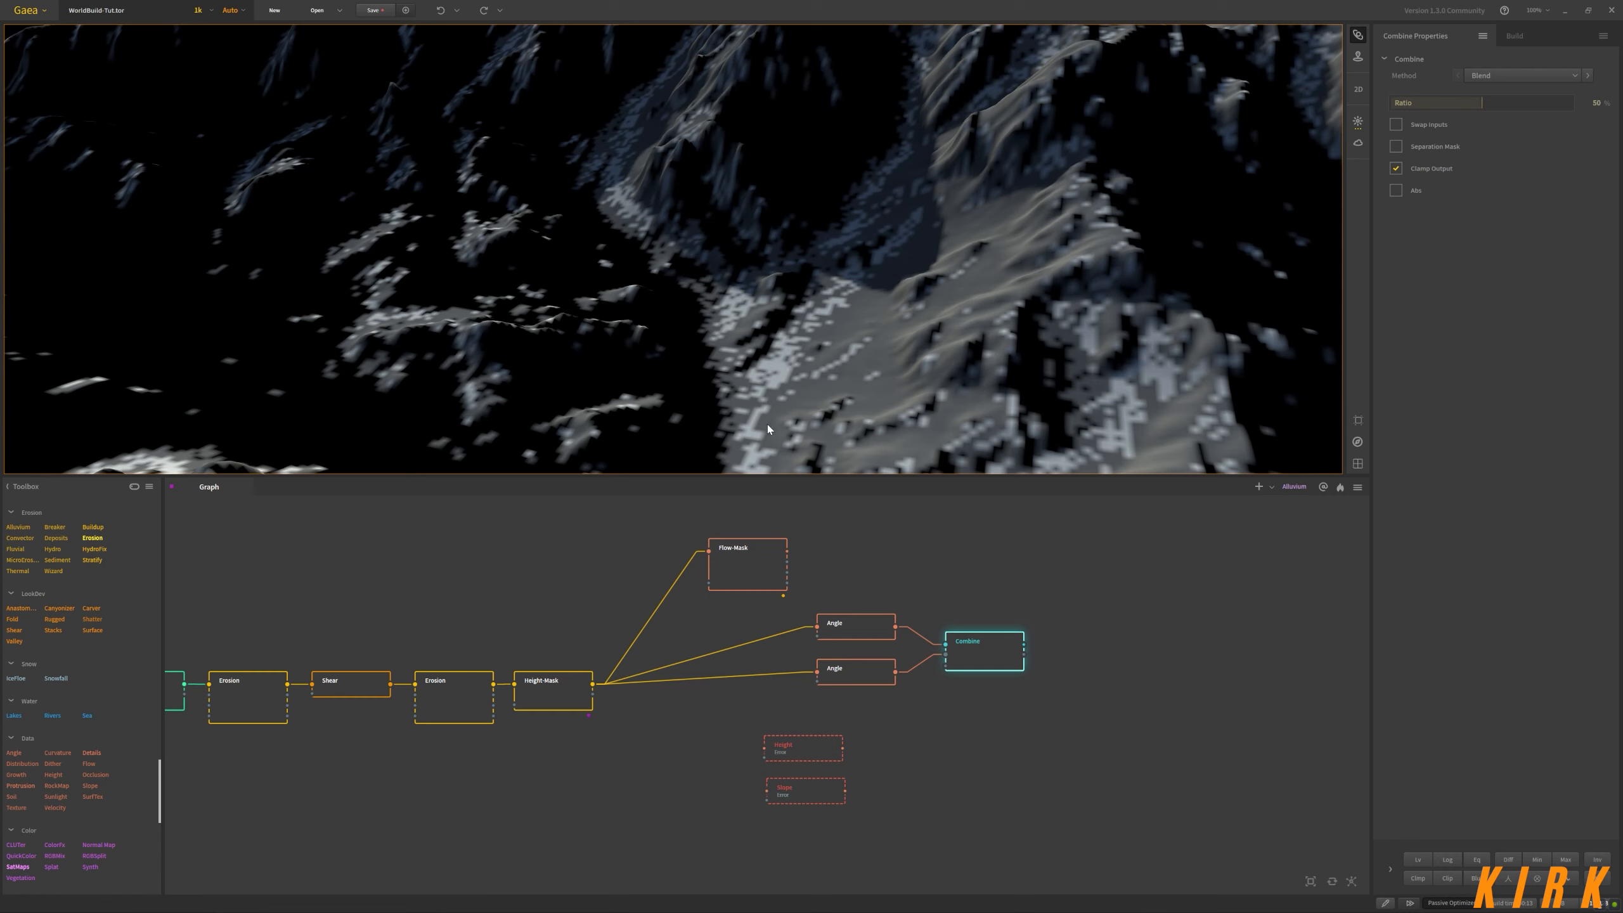
left_click(1573, 79)
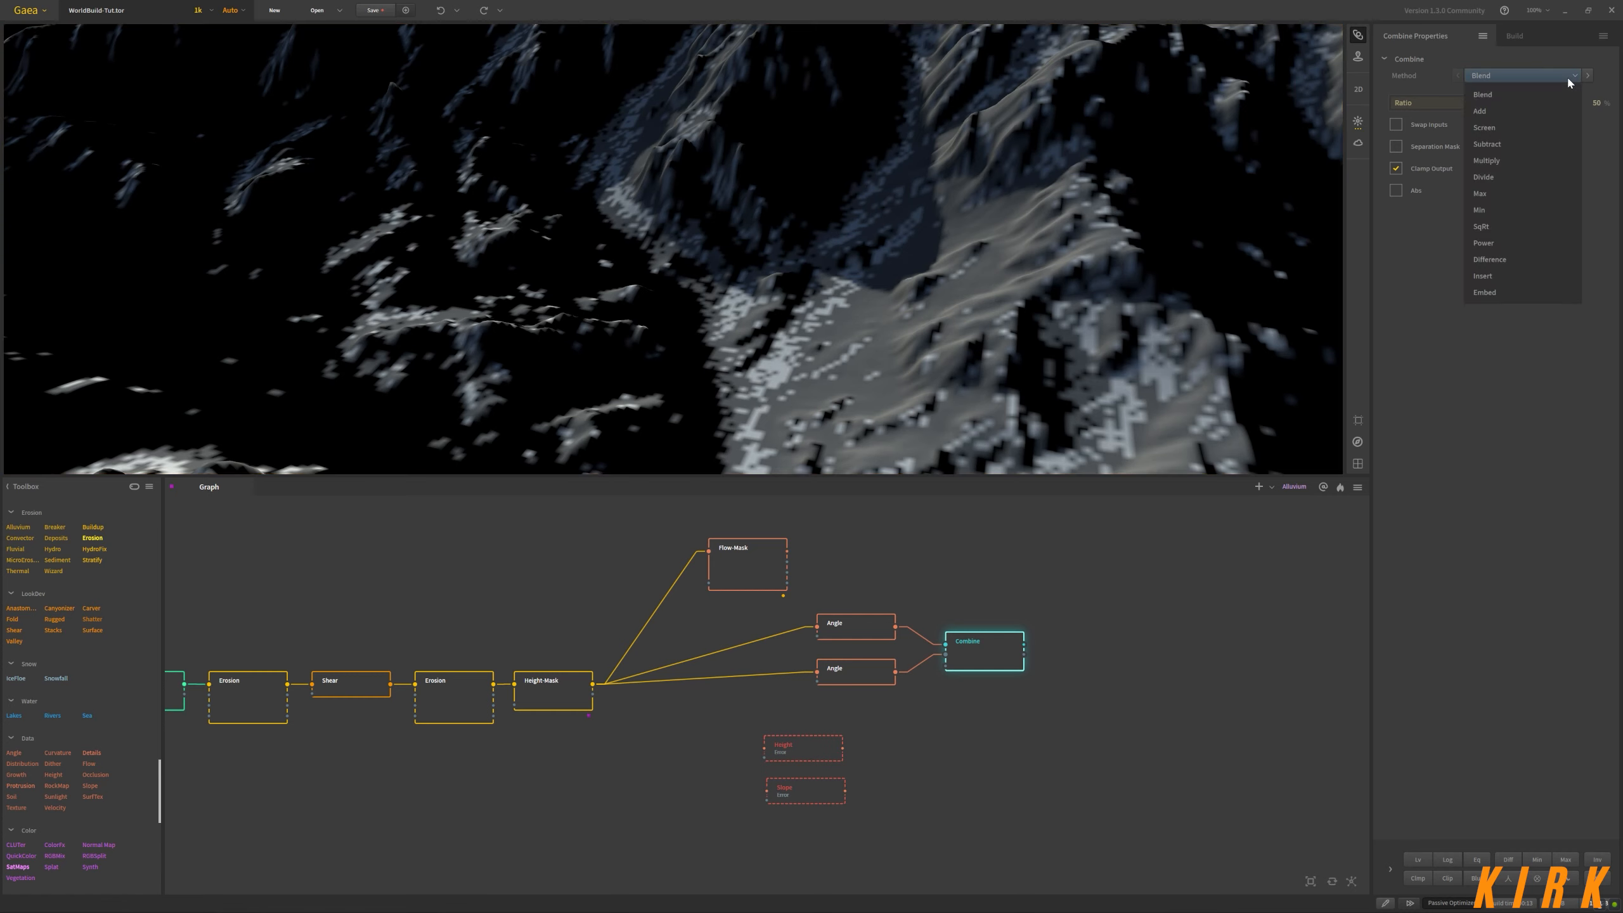
left_click(1508, 161)
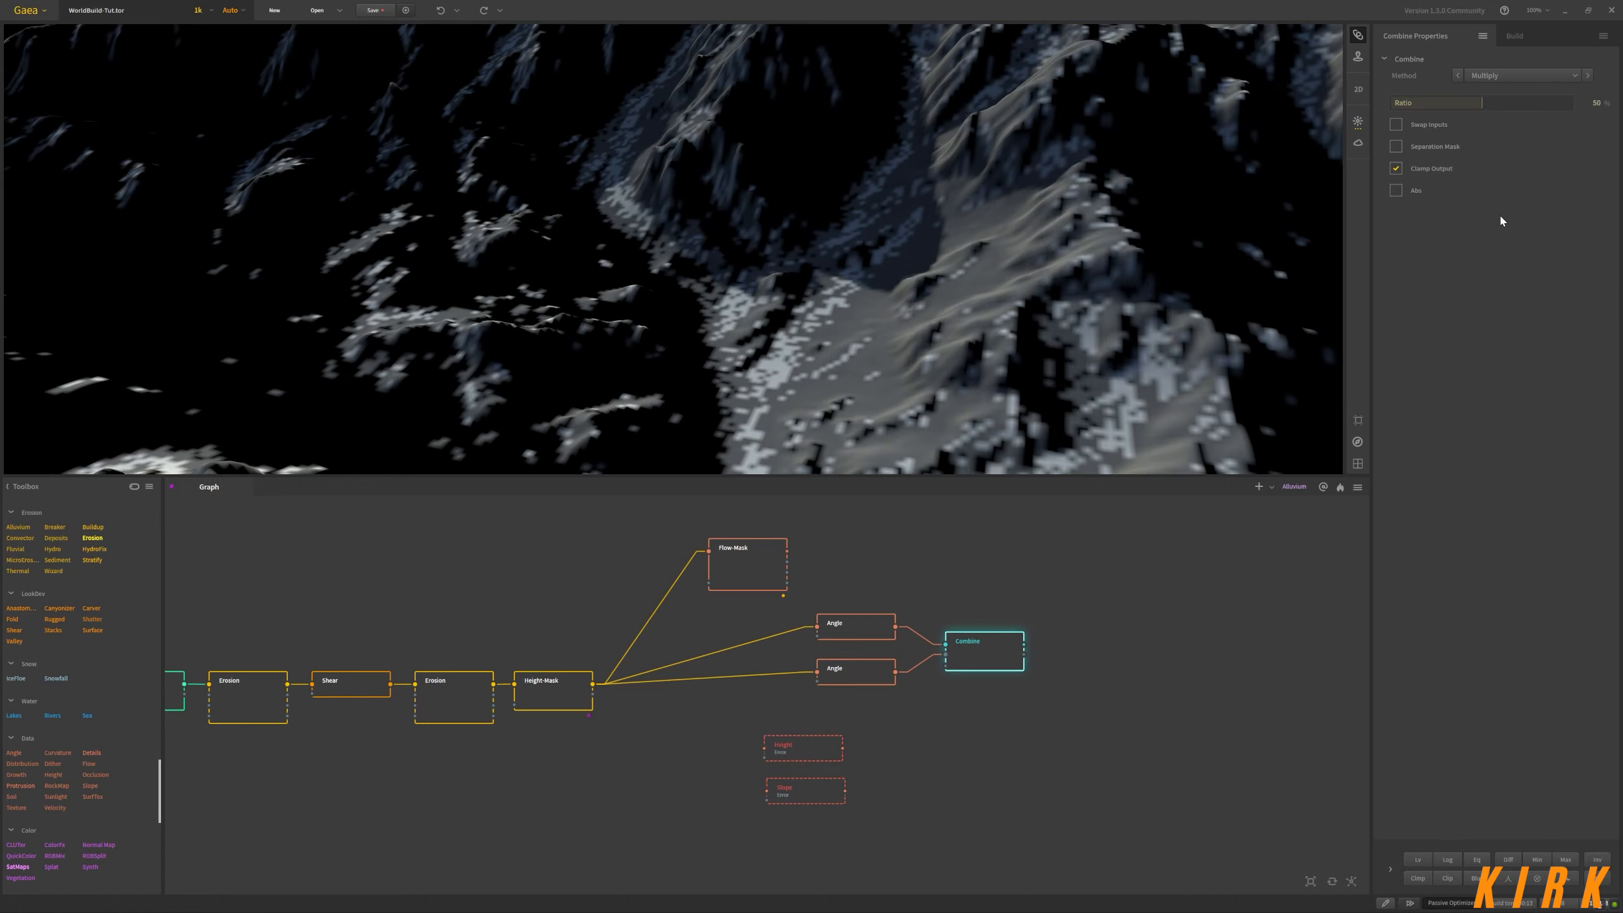
mouse_move(873, 360)
left_mouse_down()
mouse_move(871, 395)
mouse_move(877, 341)
mouse_move(848, 323)
mouse_move(896, 329)
mouse_move(873, 339)
mouse_move(916, 322)
mouse_move(860, 337)
left_mouse_up()
scroll(872, 351, "down", 3)
left_click_drag(866, 339, 586, 324)
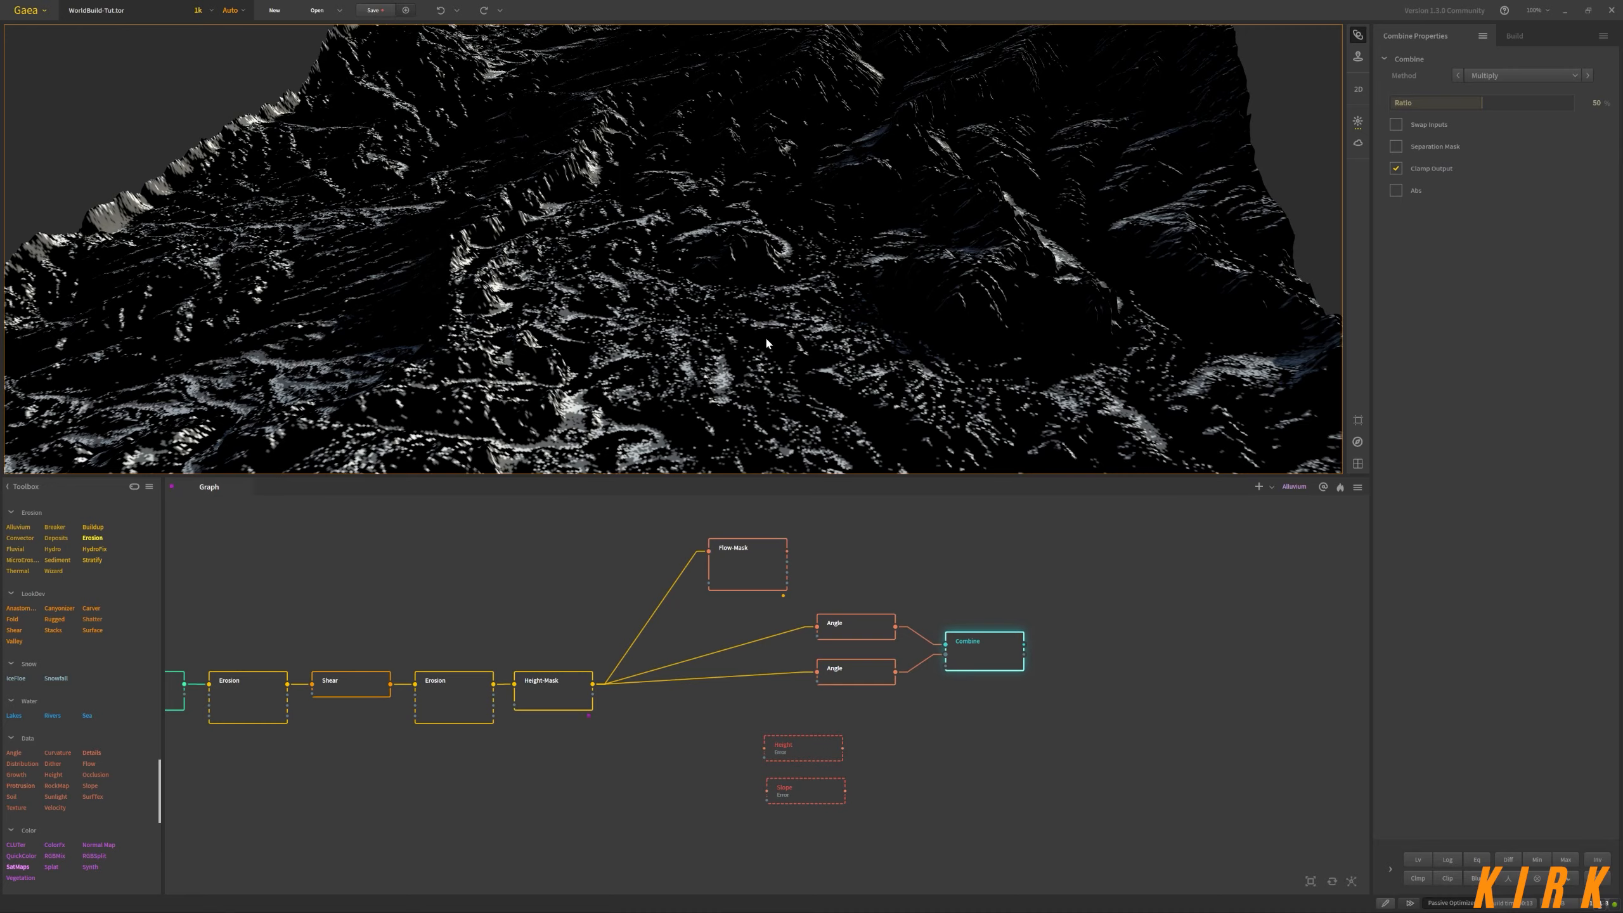
mouse_move(769, 347)
left_mouse_down()
mouse_move(778, 320)
mouse_move(699, 420)
mouse_move(743, 305)
mouse_move(828, 359)
mouse_move(769, 349)
left_mouse_up()
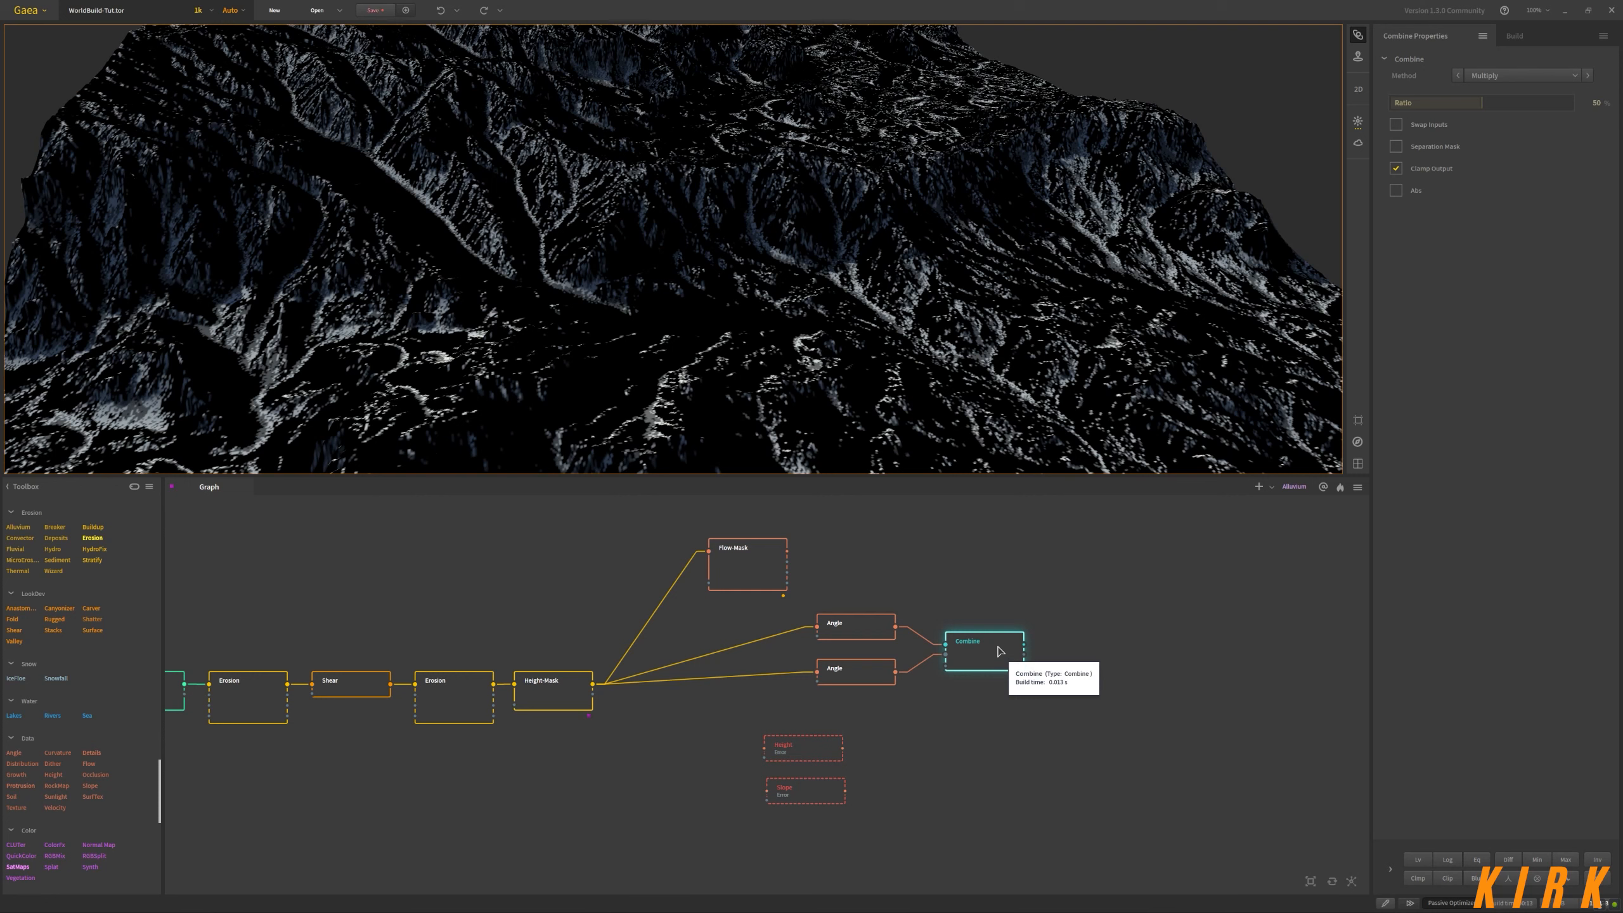
Move the Combine node closer to the Angle nodes and rename it Detail-Mask
left_click_drag(998, 654, 966, 655)
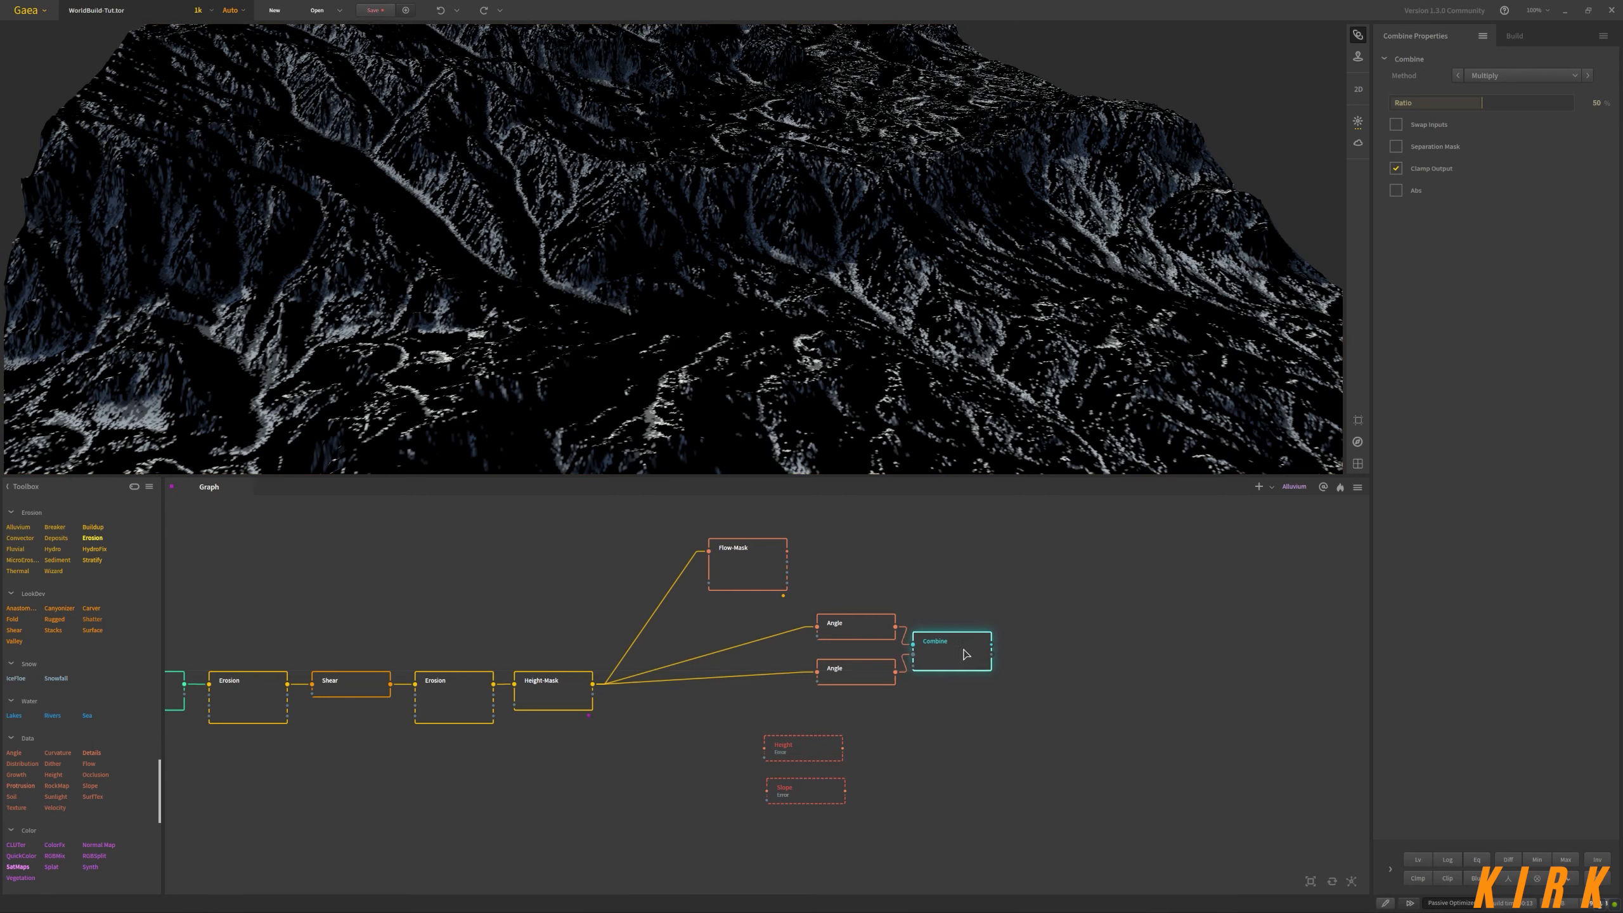
key("F2")
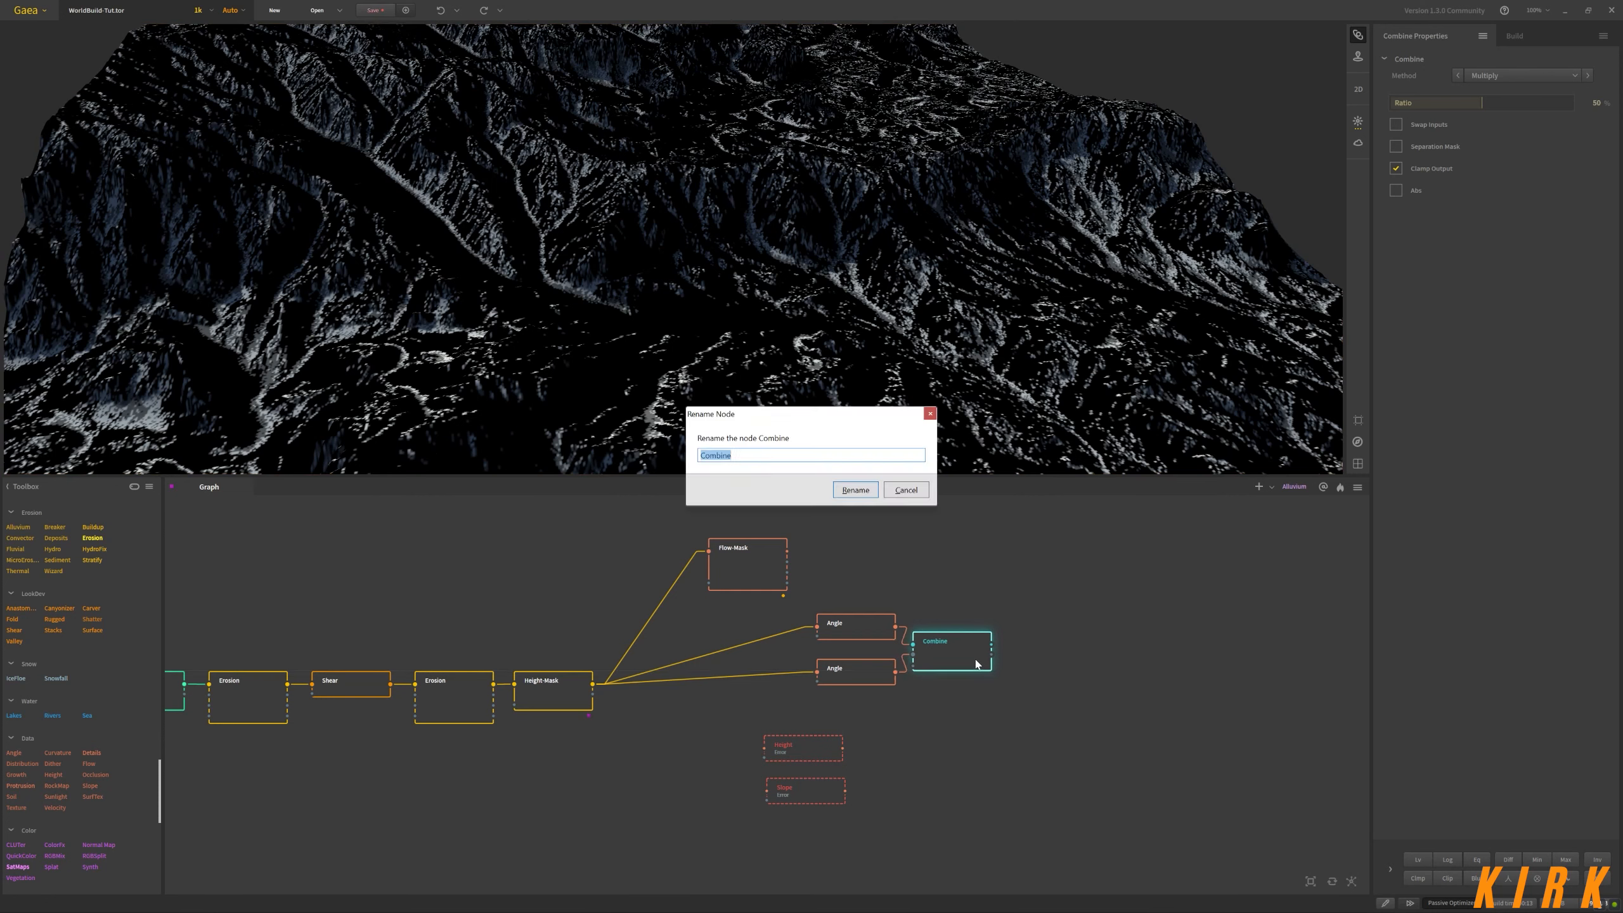
type("Detail-Mask")
left_click(867, 494)
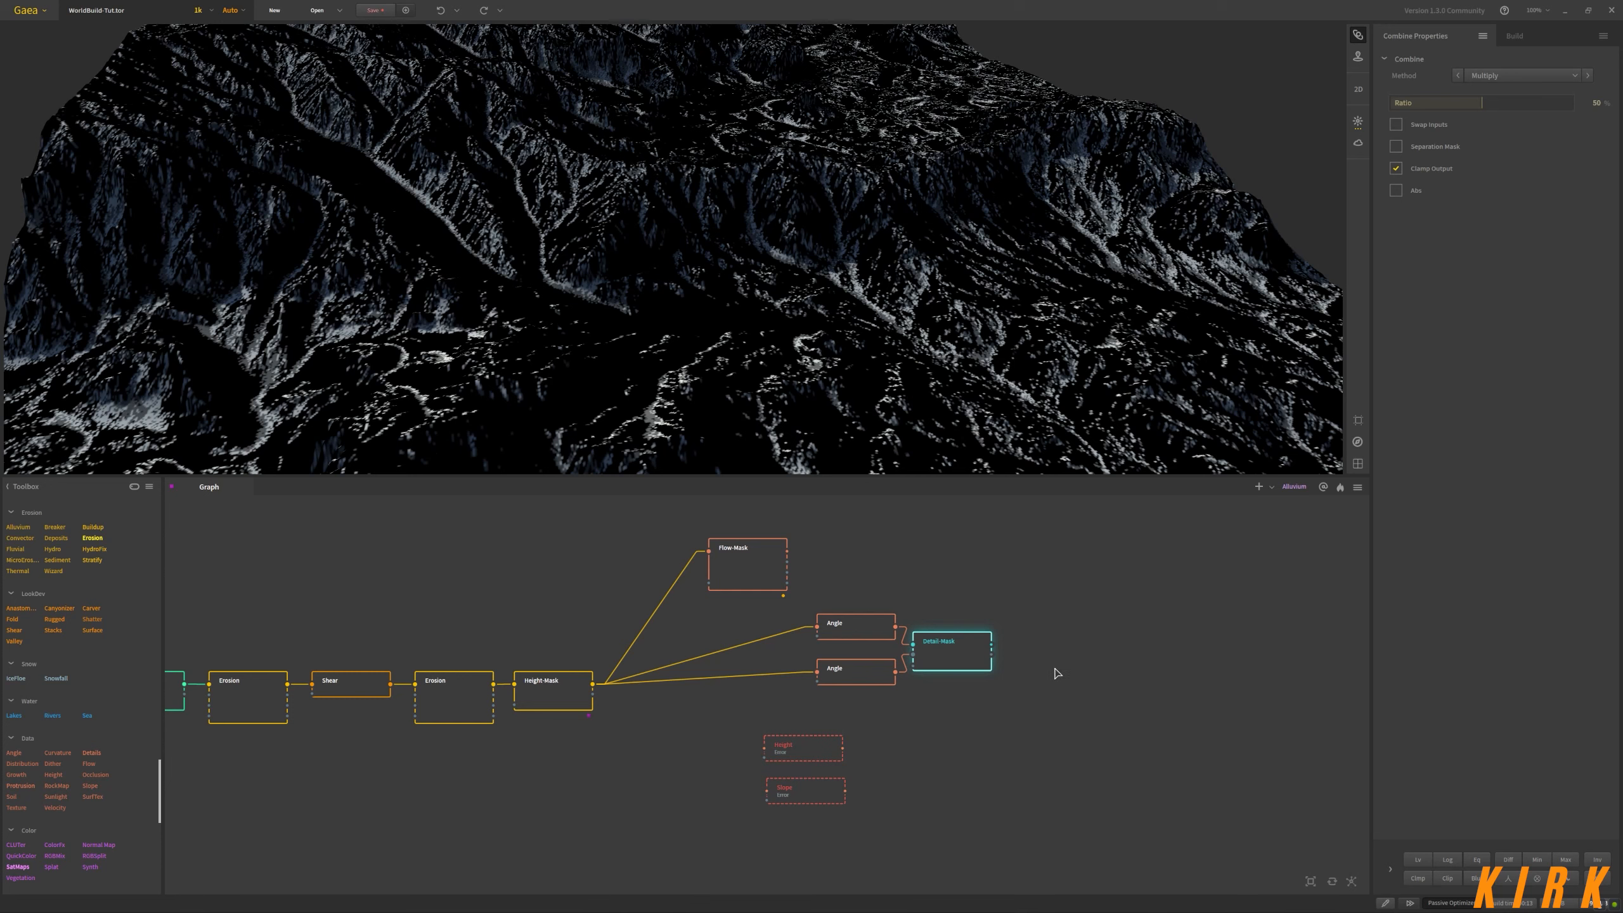
Mark the Detail-Mask node as a favorite and move the Flow-Mask node directly above it
right_click(972, 659)
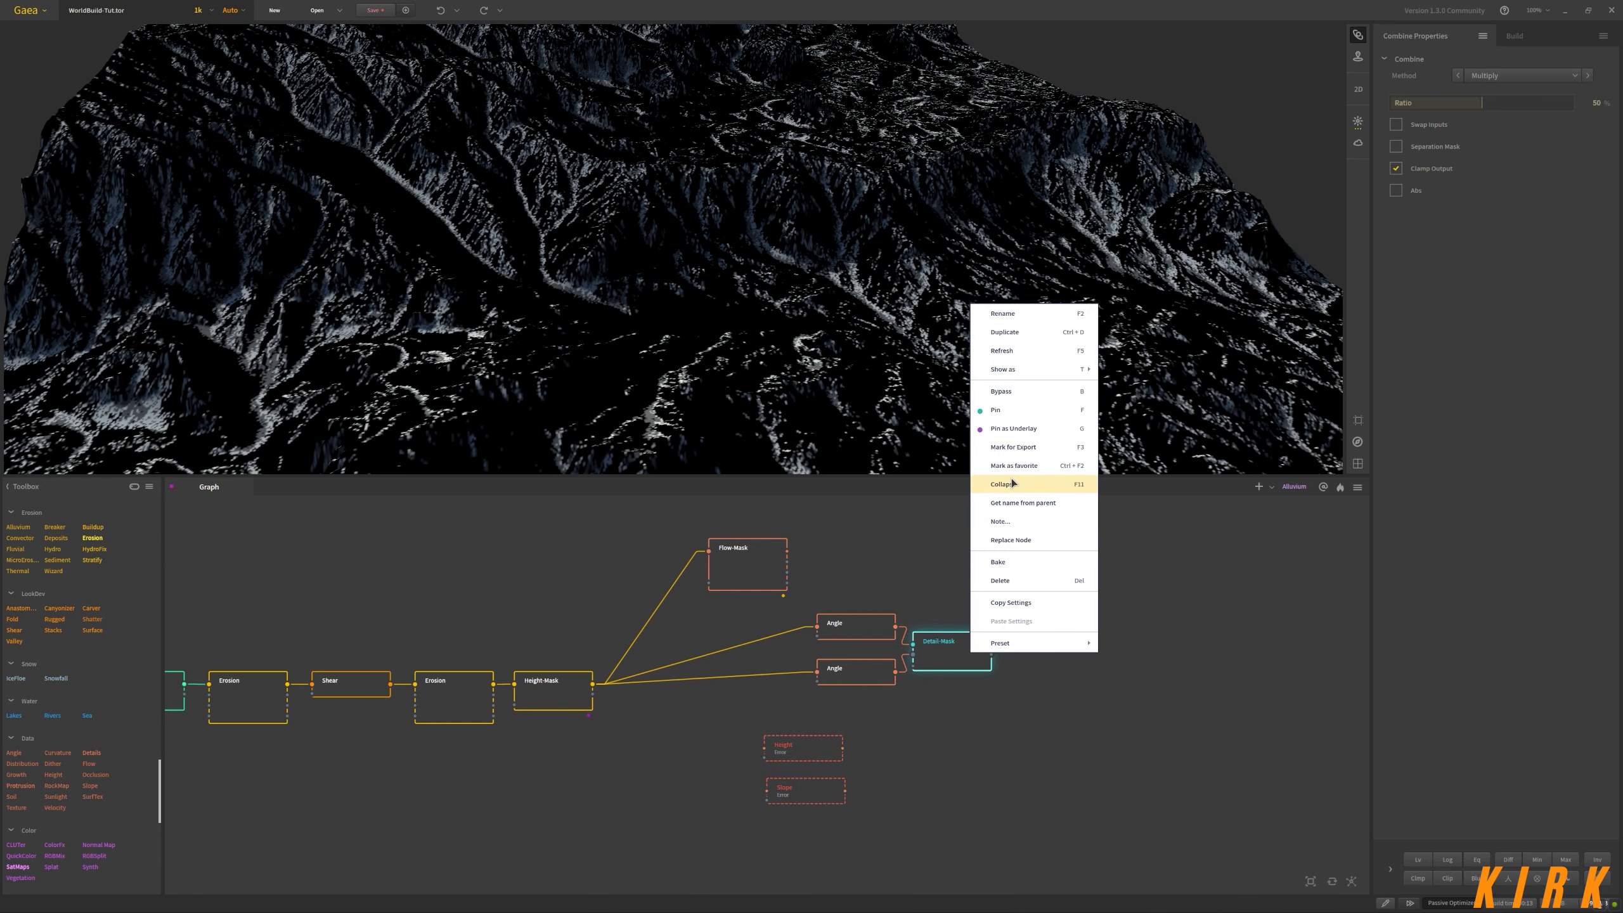
left_click(1027, 468)
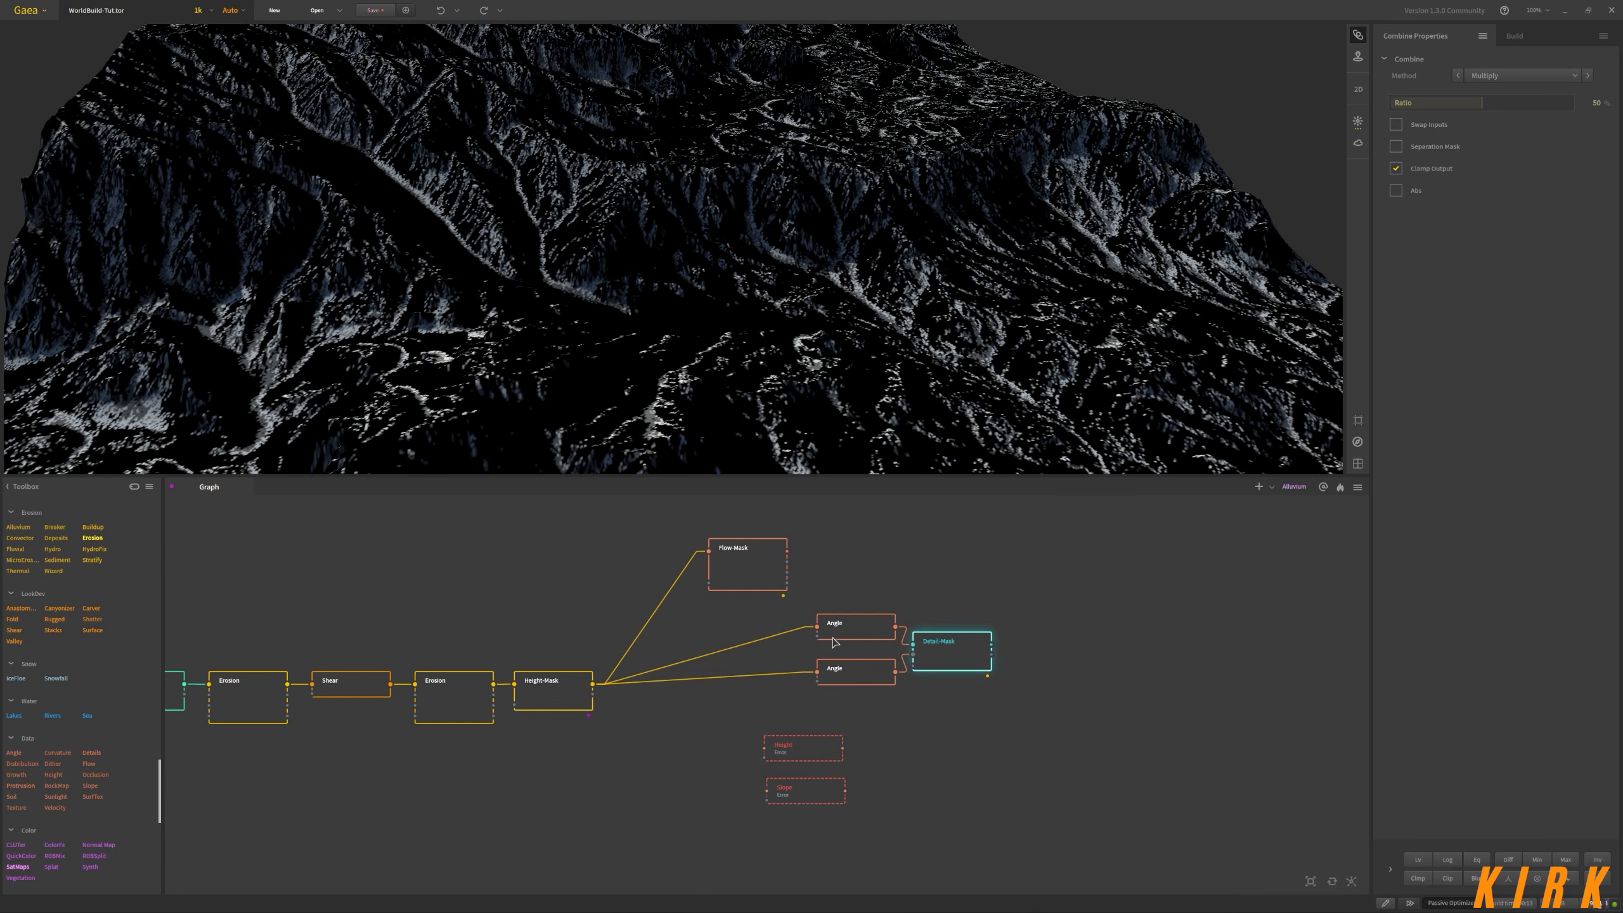
left_click_drag(746, 555, 950, 560)
left_click(1071, 755)
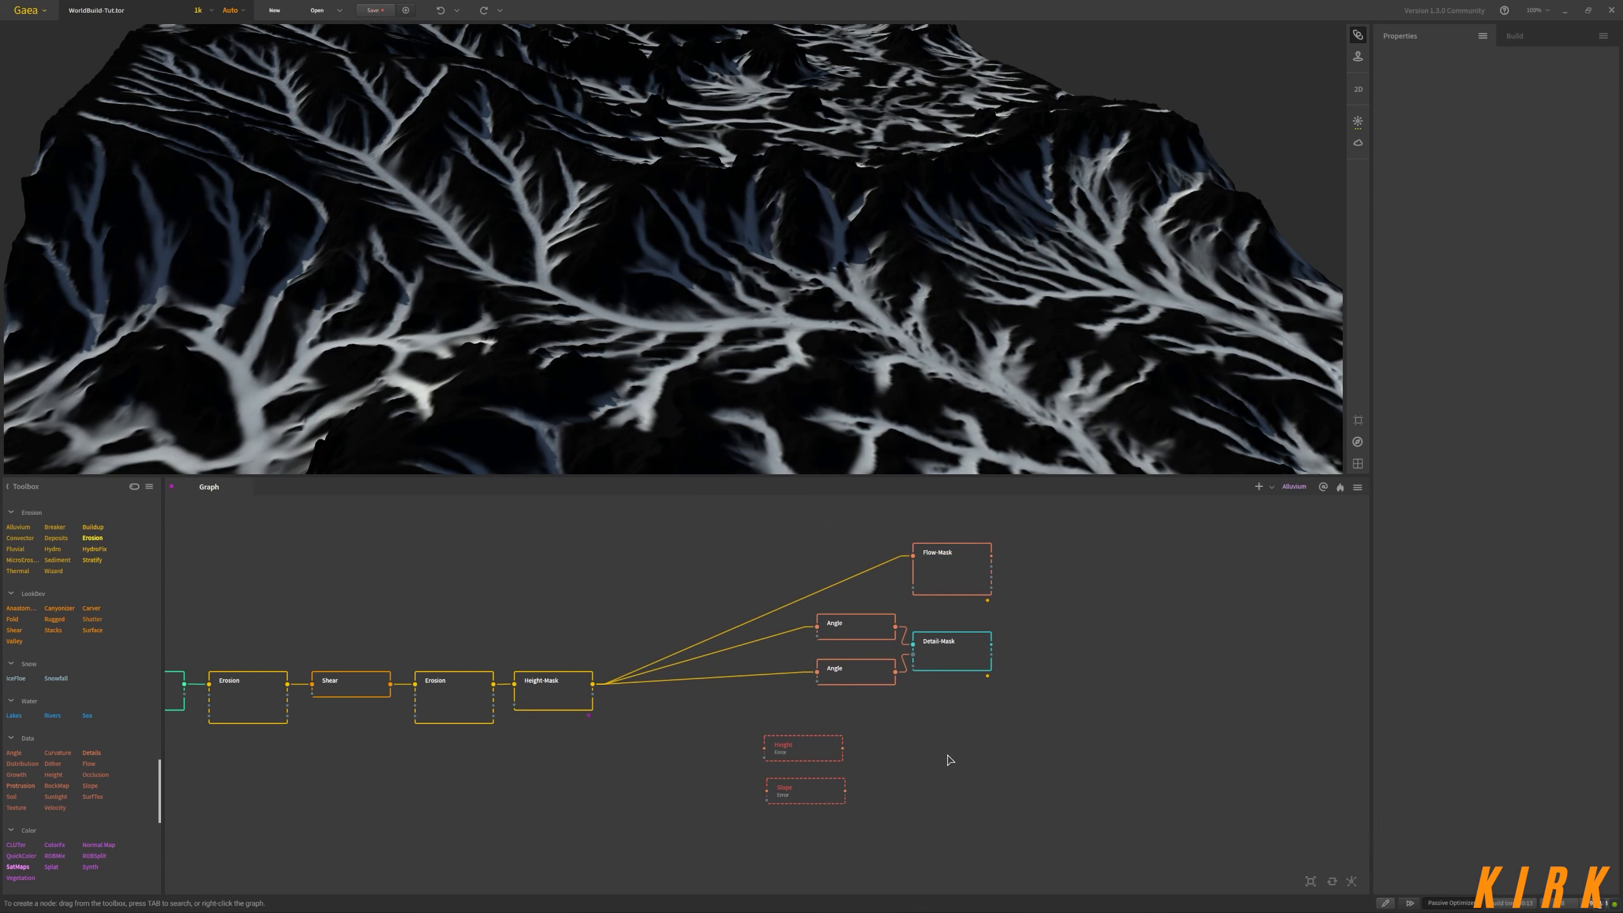
Place the Slope node below the lower Angle node, and park a duplicate of it with the Height node further down
scroll(949, 759, "down", 1)
middle_click_drag(970, 786, 914, 668)
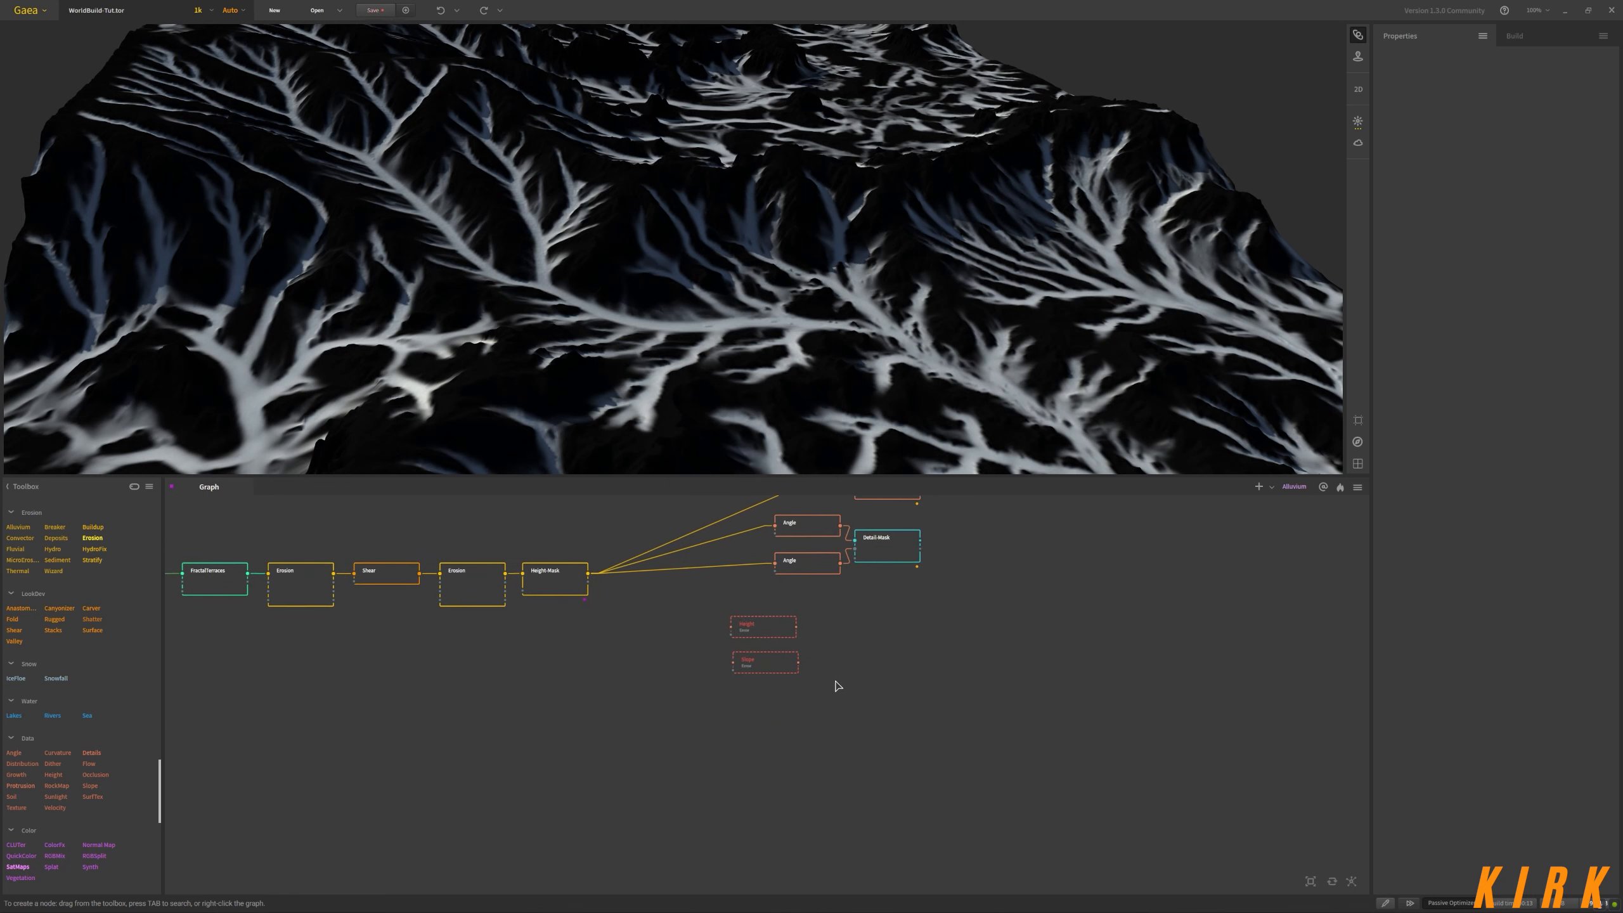
left_click_drag(729, 610, 814, 624)
left_click(921, 790)
key("ctrl+d")
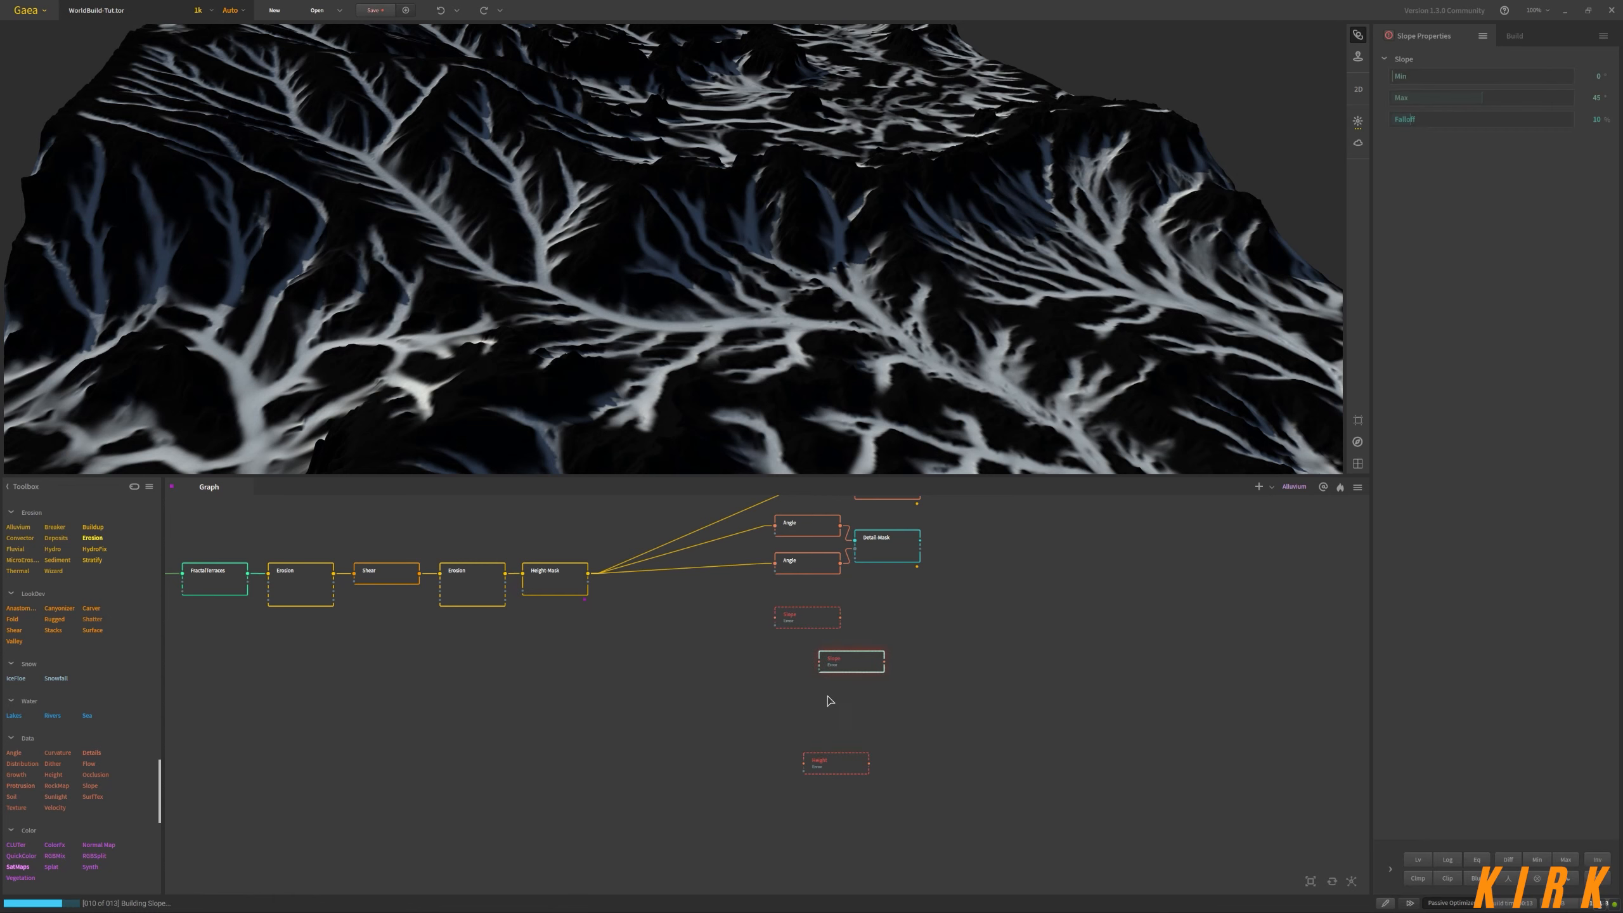
left_click_drag(867, 673, 849, 736)
left_click(874, 686)
Connect the Height-Mask output to the Slope node below the Angle nodes and inspect its mask on the terrain
left_click(814, 631)
left_click_drag(587, 574, 784, 621)
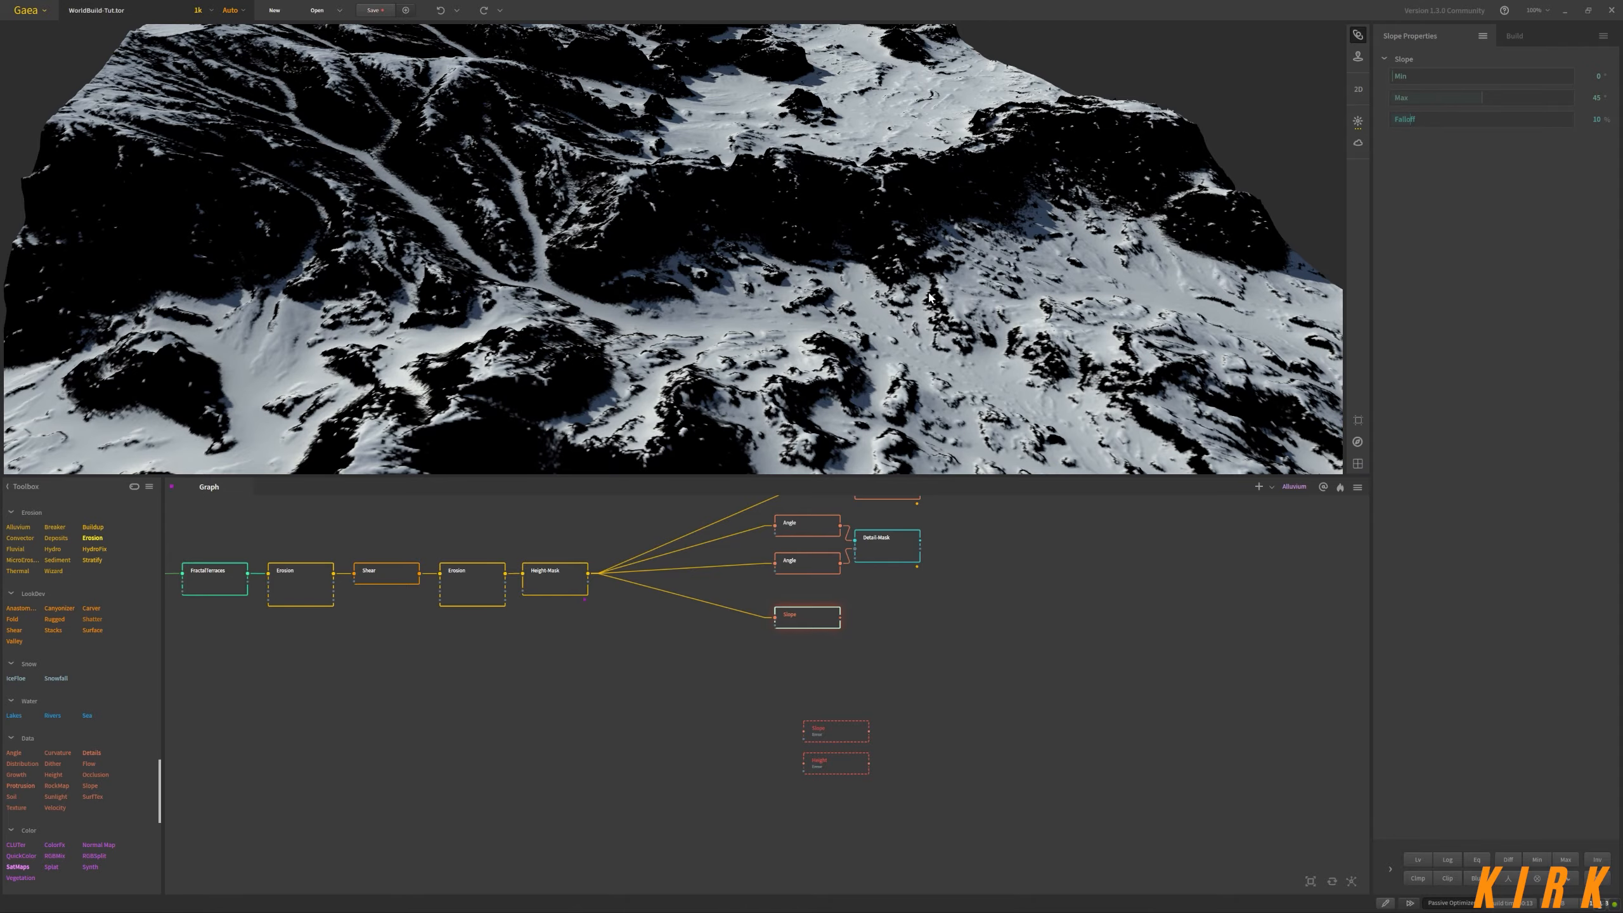
left_click_drag(930, 297, 1039, 302)
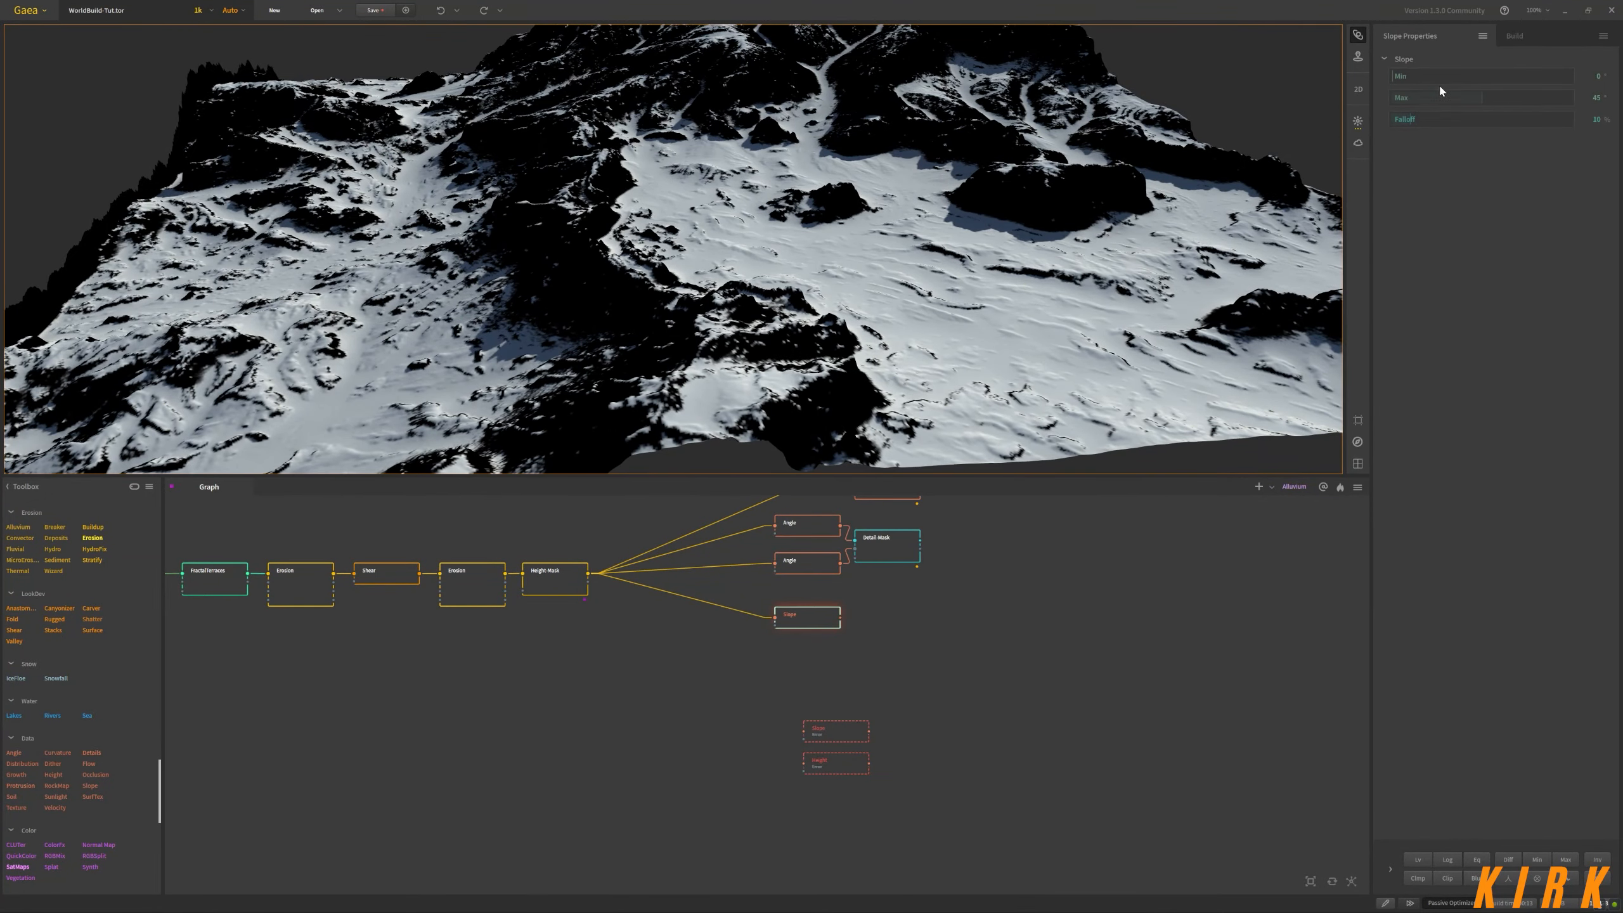
Try different Falloff values on the connected Slope node, settle on 15%, and review the mask over the whole terrain
left_click_drag(1411, 121, 1403, 121)
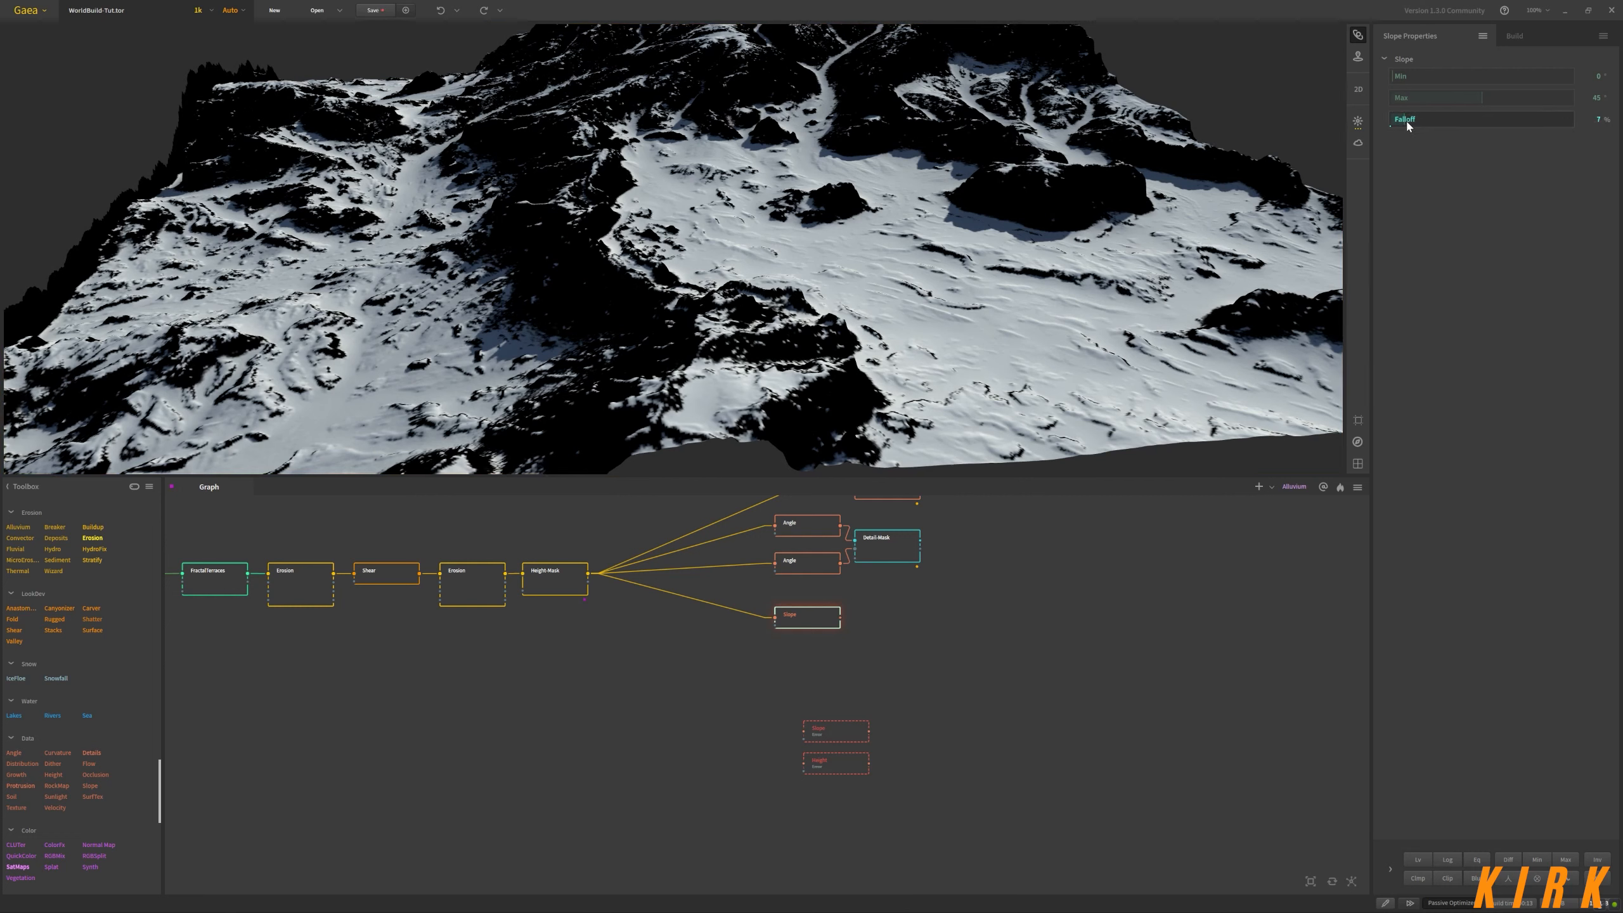
left_click(1431, 119)
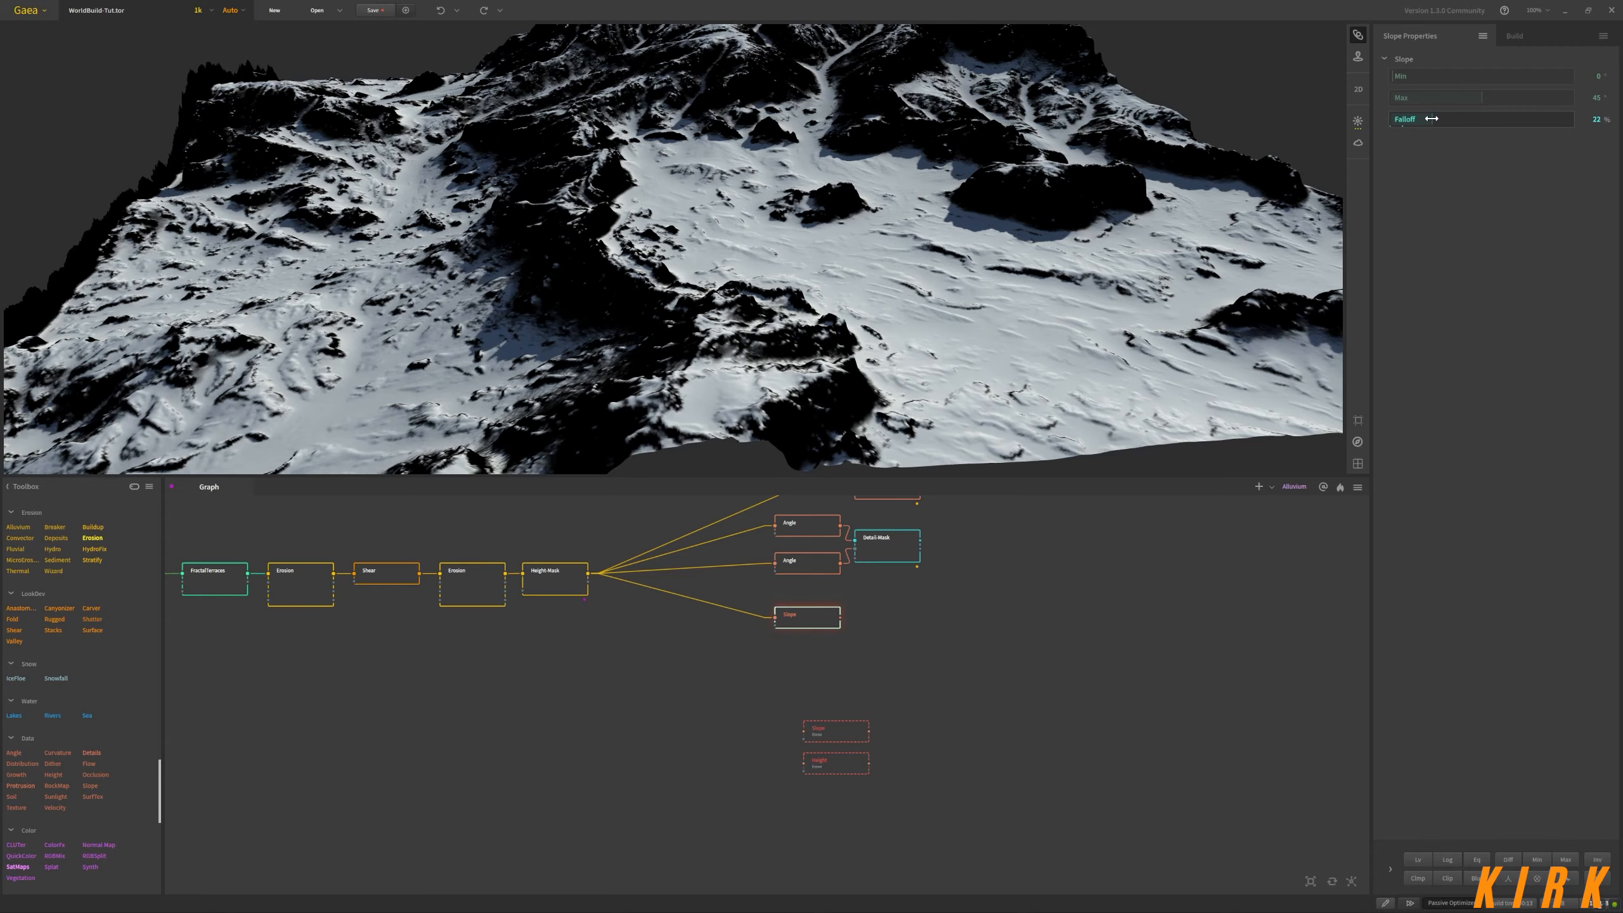
left_click_drag(742, 269, 1089, 296)
scroll(847, 291, "down", 3)
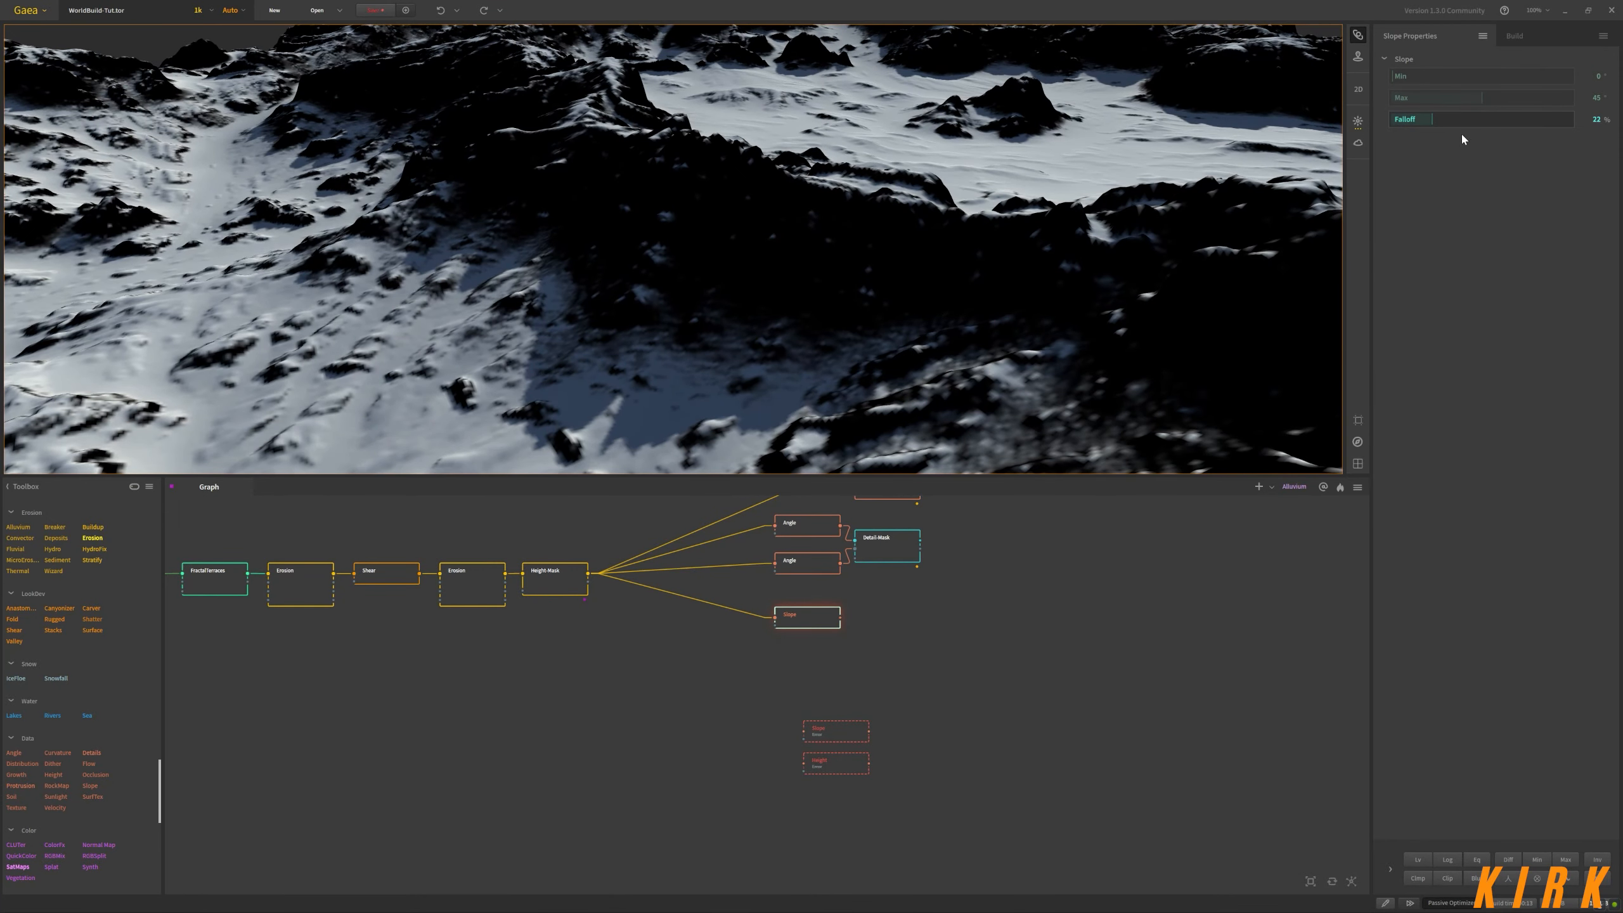
left_click(1411, 122)
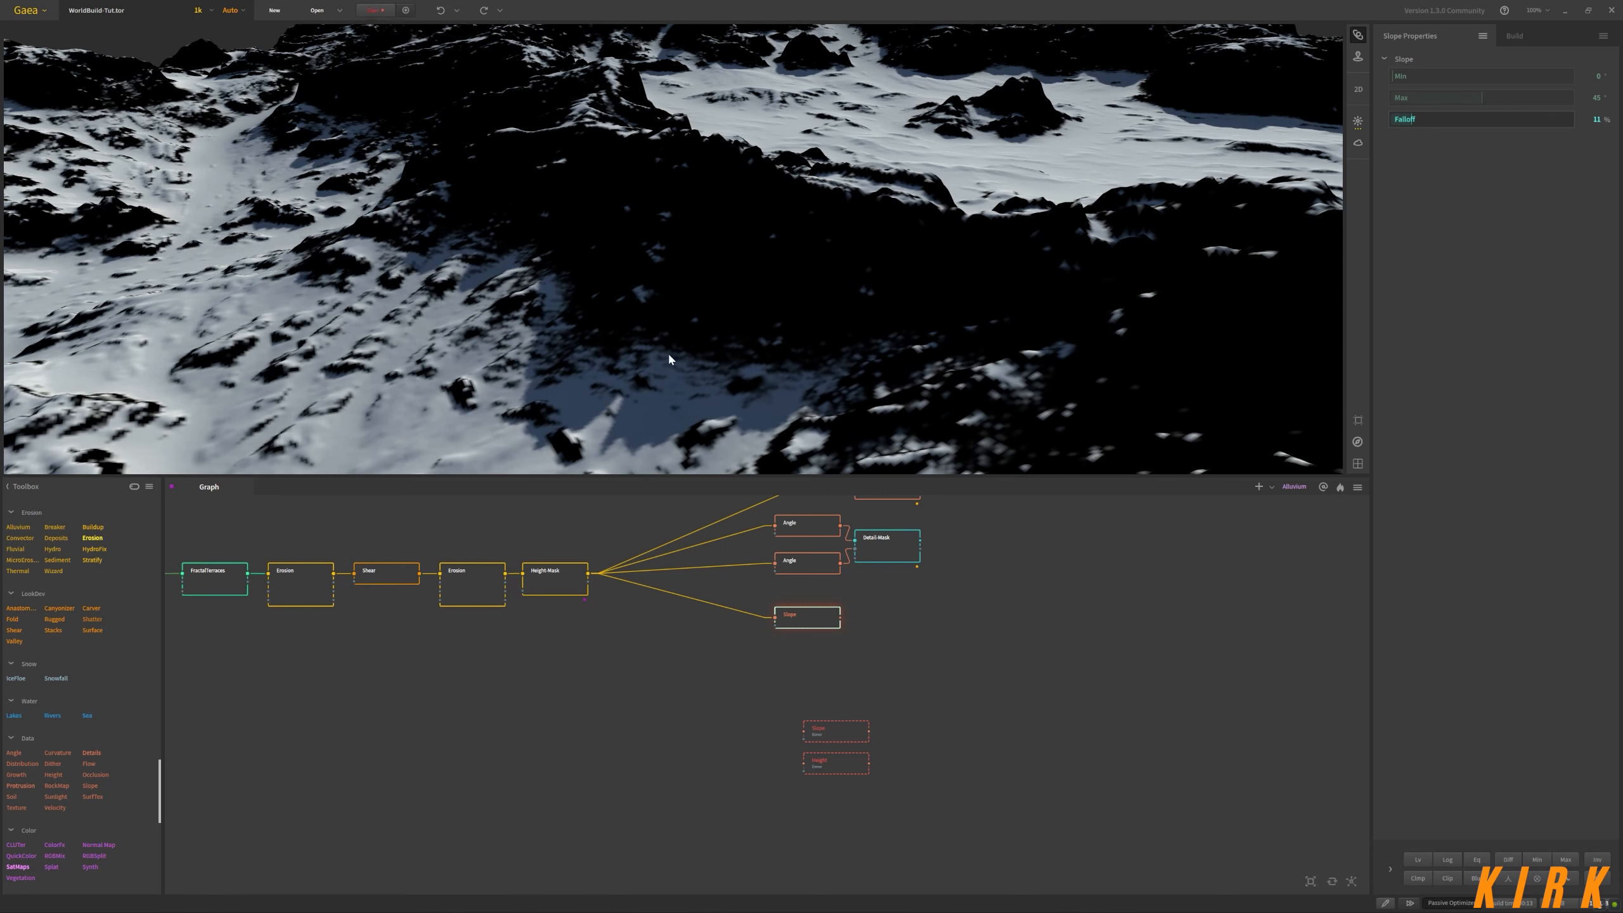
left_click(1596, 120)
key("Return")
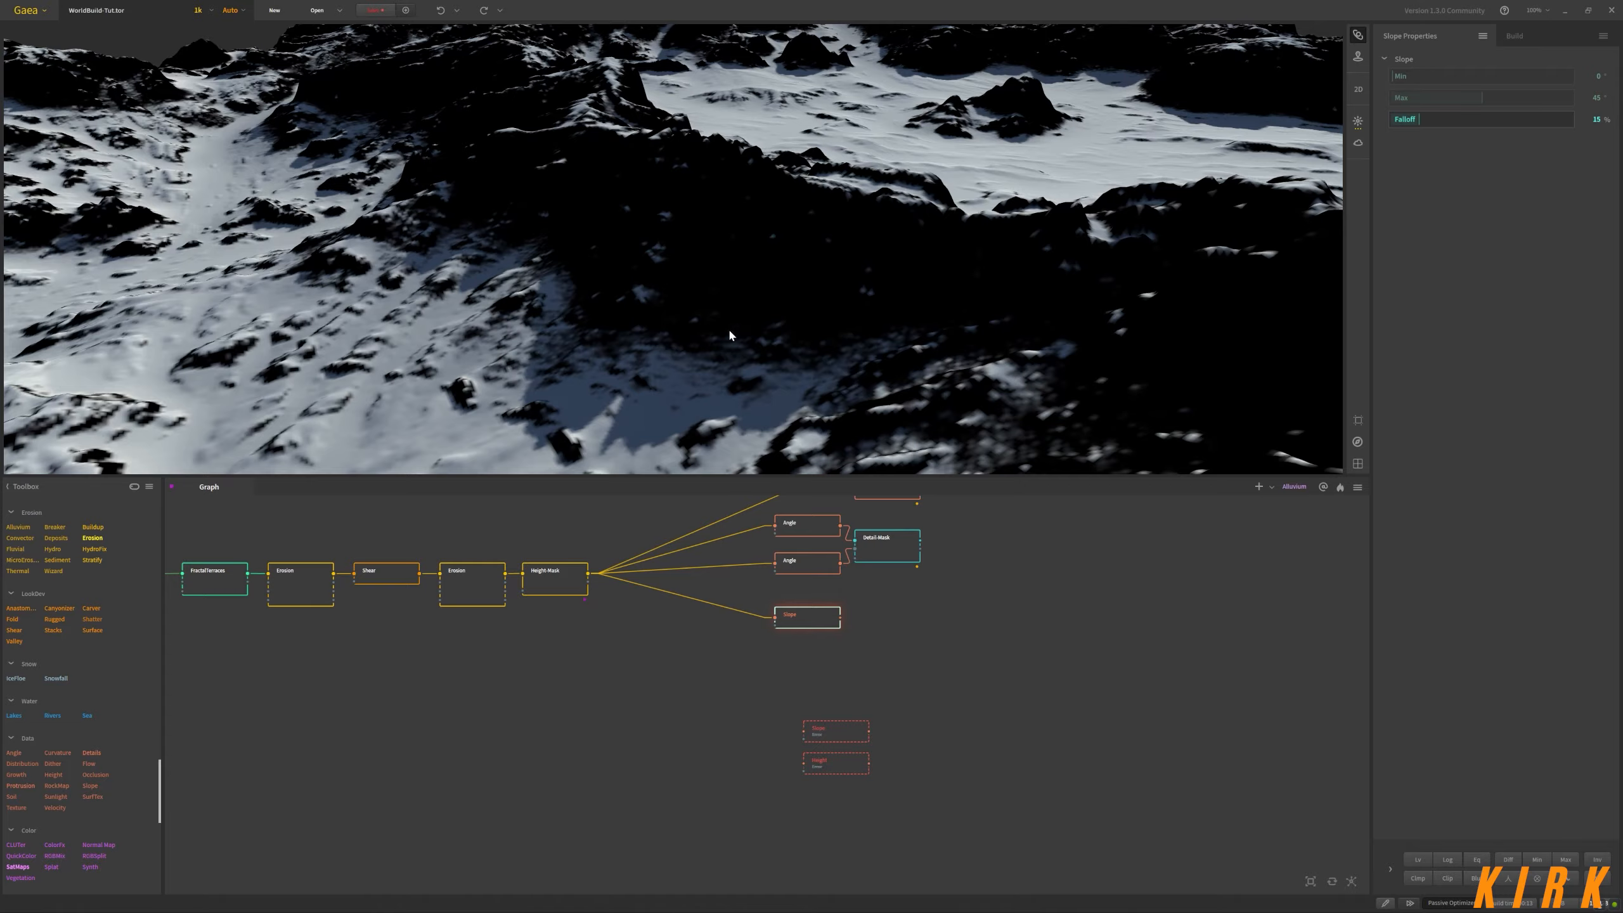
left_click_drag(1055, 300, 986, 344)
scroll(948, 285, "down", 5)
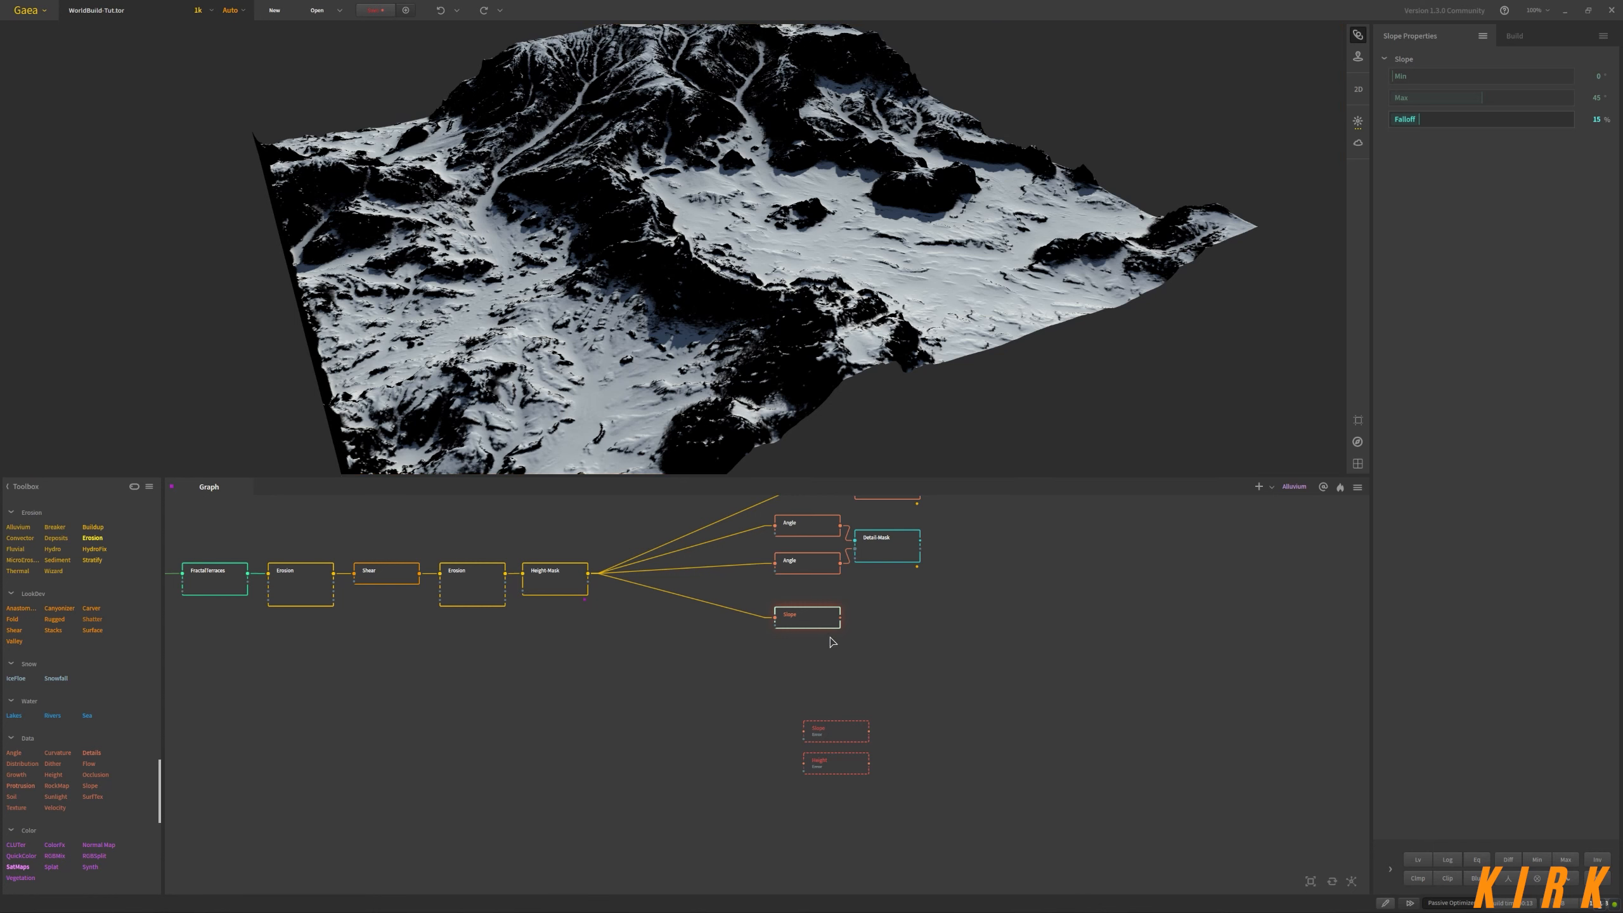
Rename the connected Slope node Base-Layer-Mask
key("F2")
type("Base-Layer-Mask")
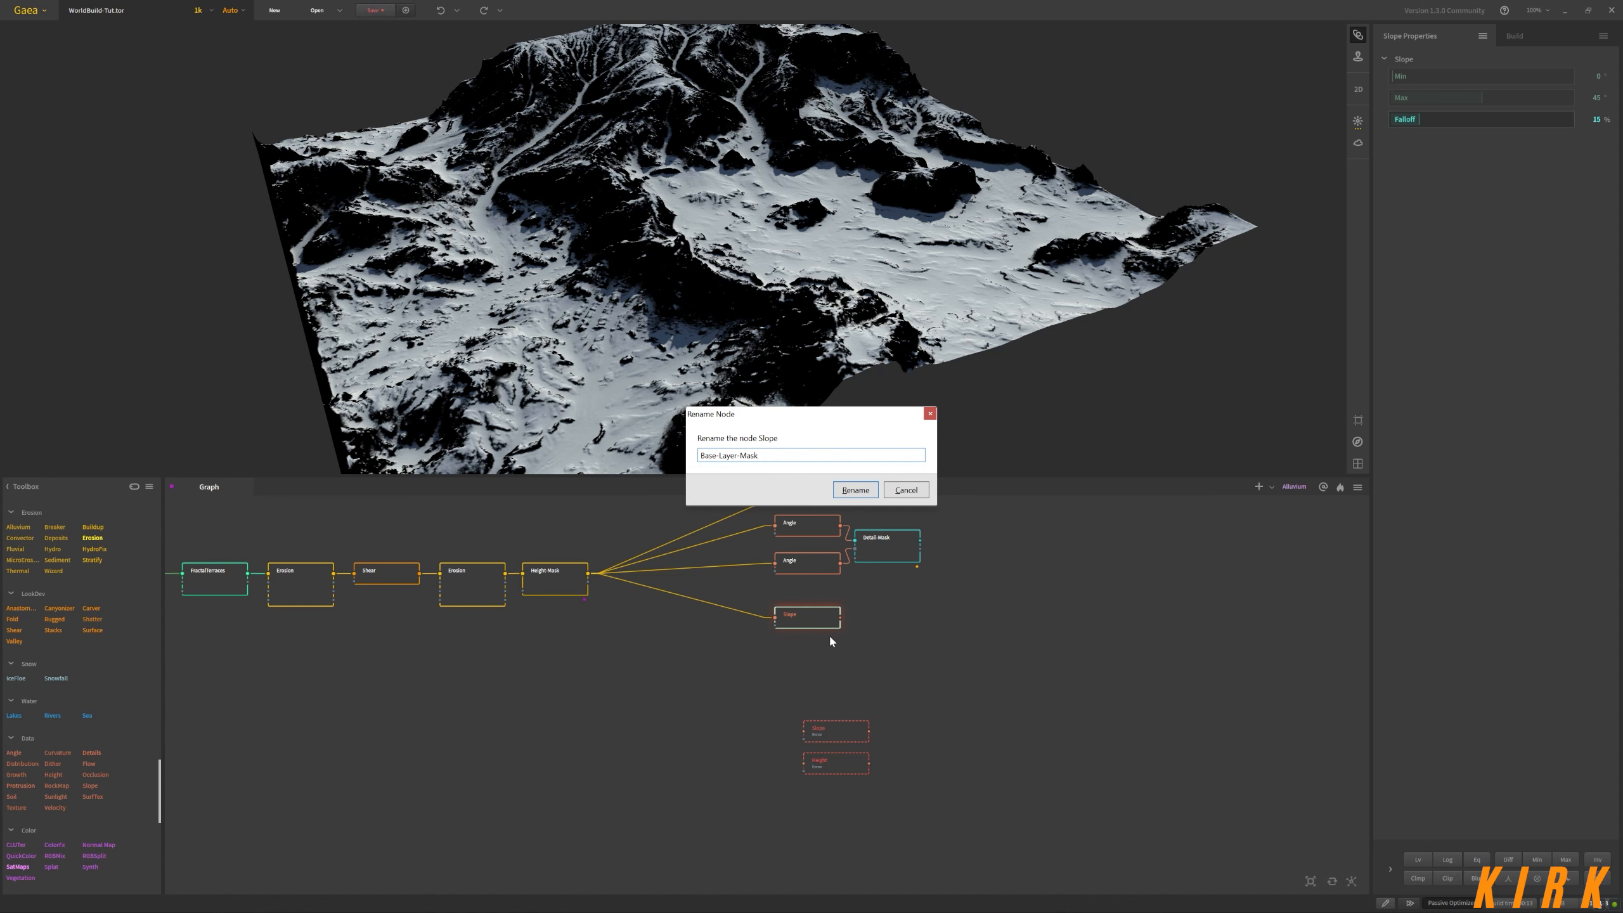
left_click(863, 495)
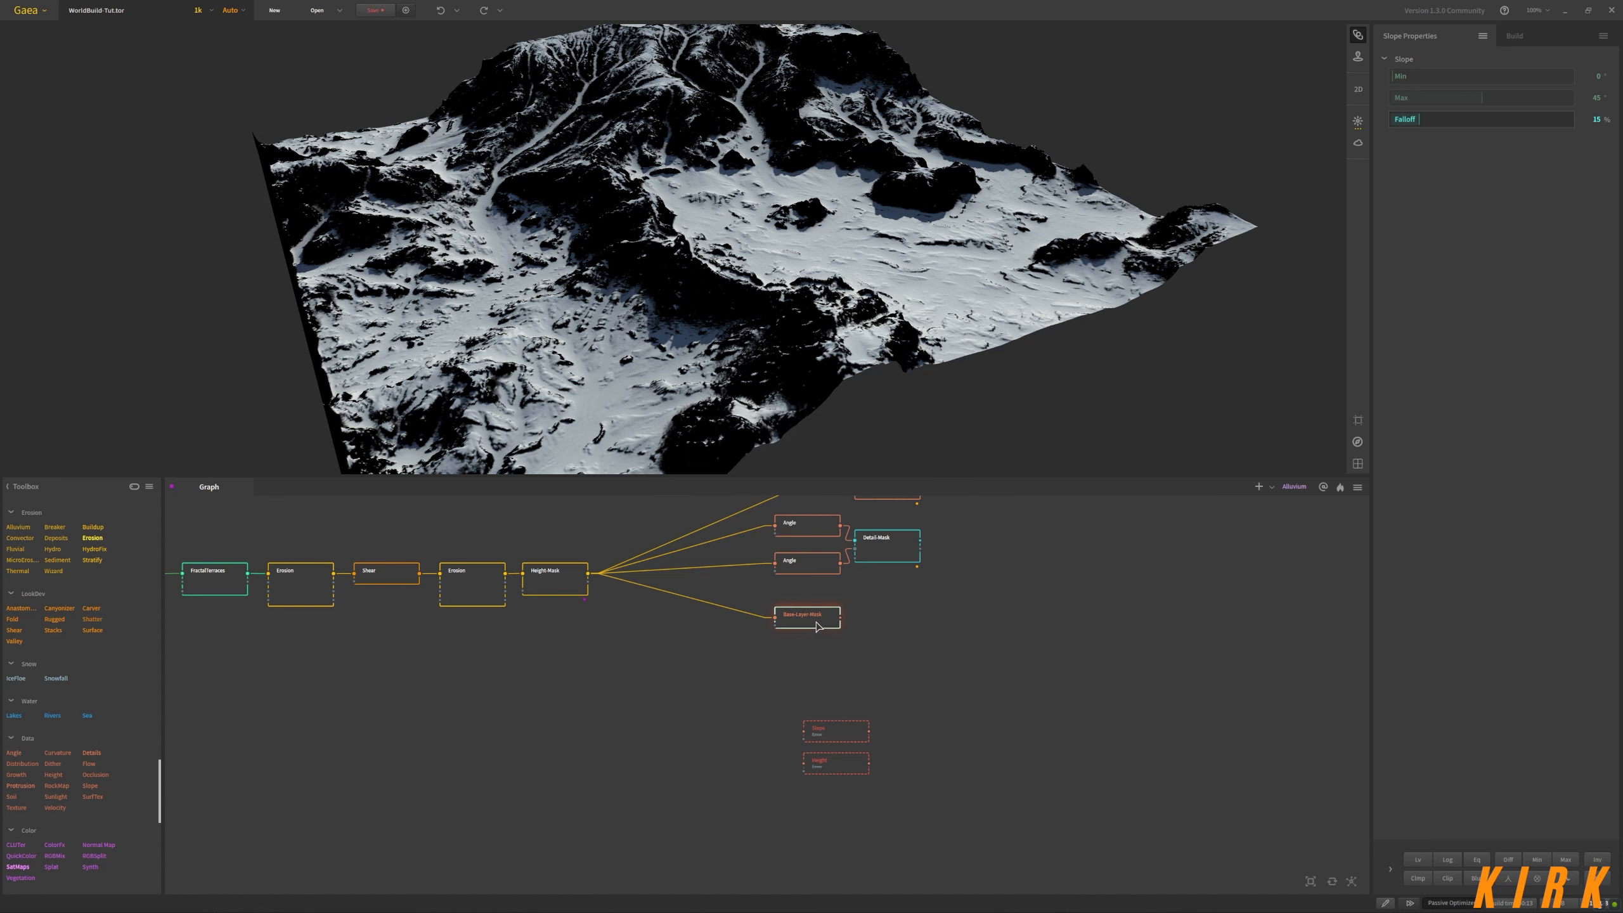